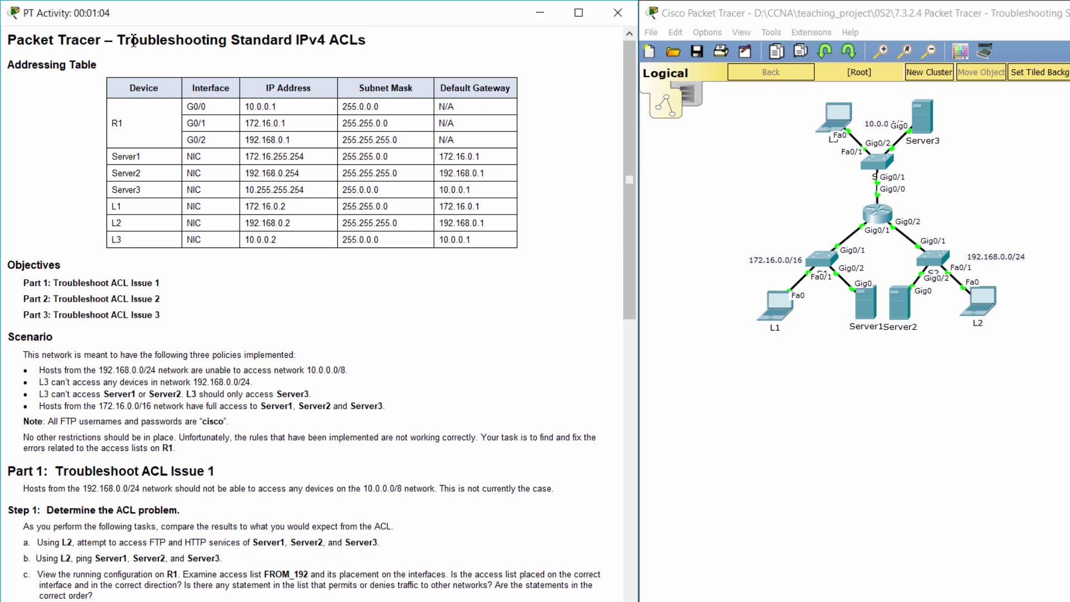
Read the Scenario policies, the R1 error-fixing paragraph and the Part 1 problem statement
left_click(389, 54)
left_click_drag(10, 337, 390, 402)
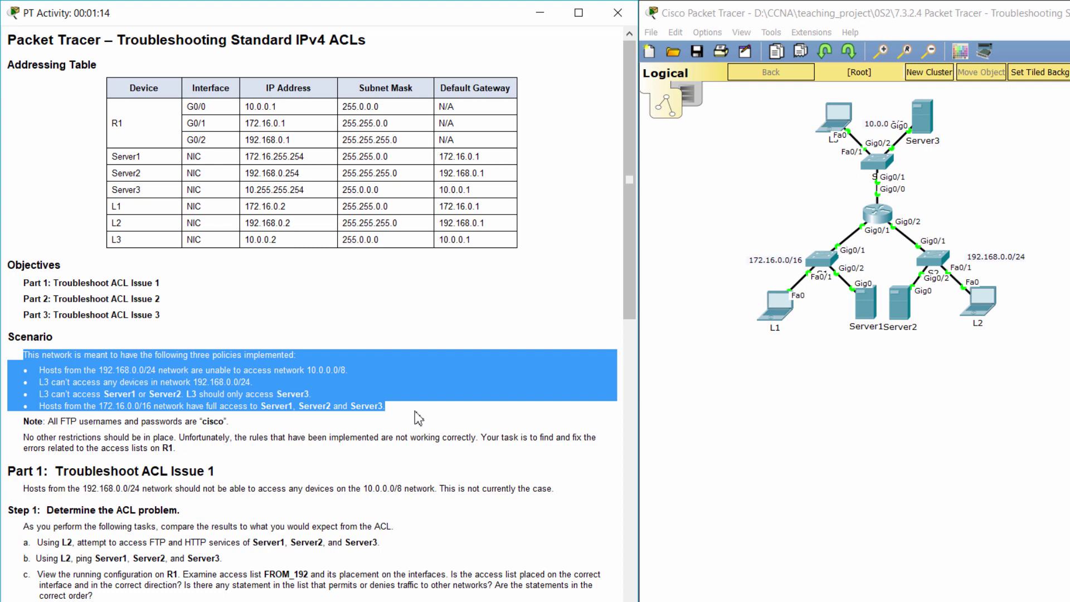
left_click(418, 418)
left_click_drag(23, 438, 183, 452)
left_click(196, 448)
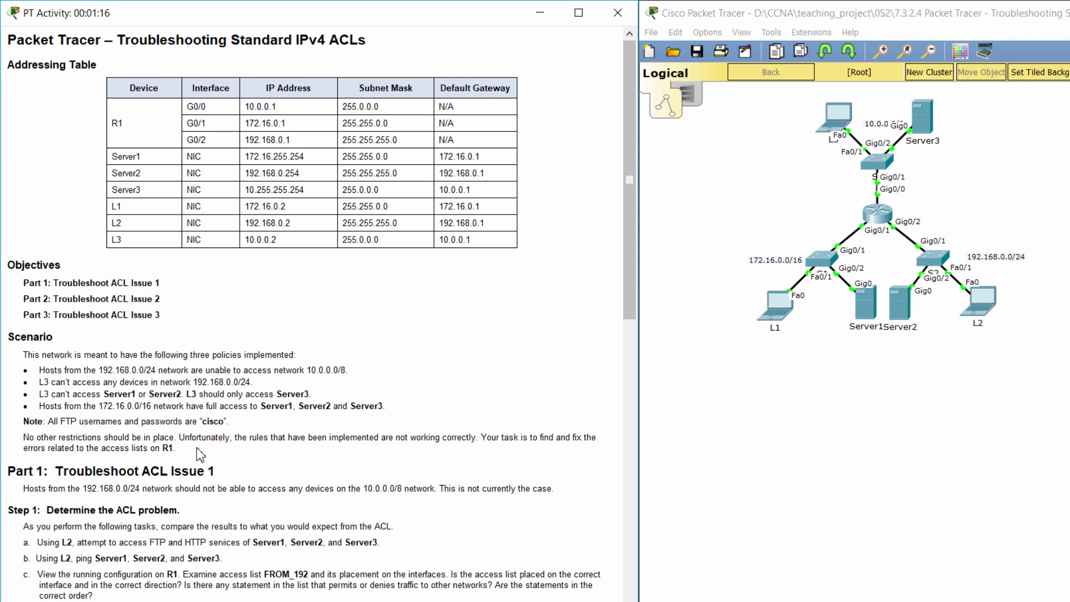
left_click_drag(7, 473, 239, 471)
left_click(244, 474)
left_click_drag(23, 489, 560, 494)
left_click(568, 497)
Scroll down to Part 1 Step 1 and read task a about testing from L2
scroll(568, 498, "down", 2)
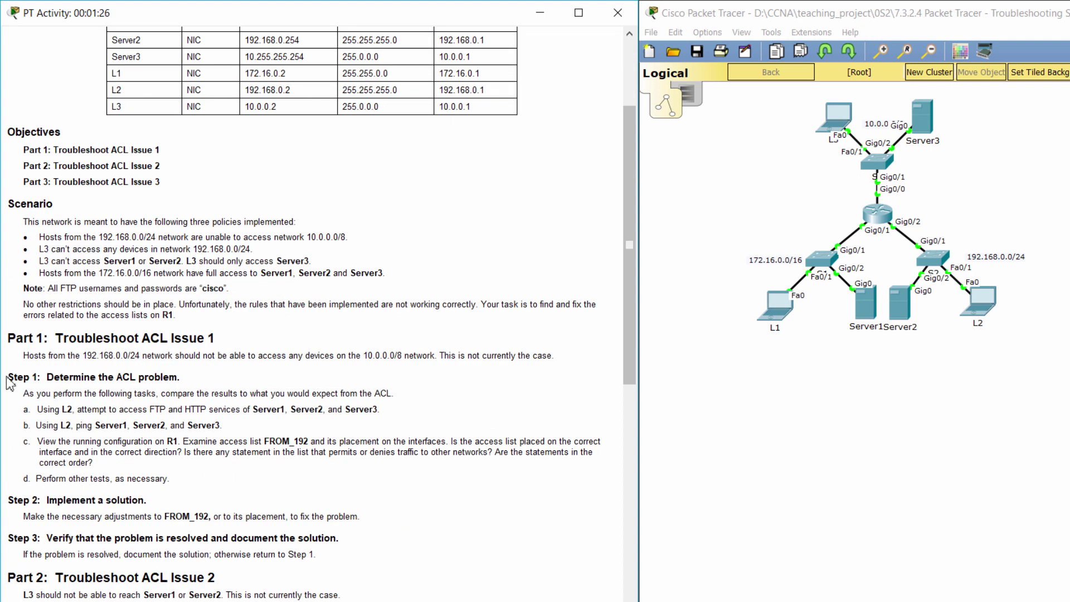
left_click_drag(10, 384, 198, 377)
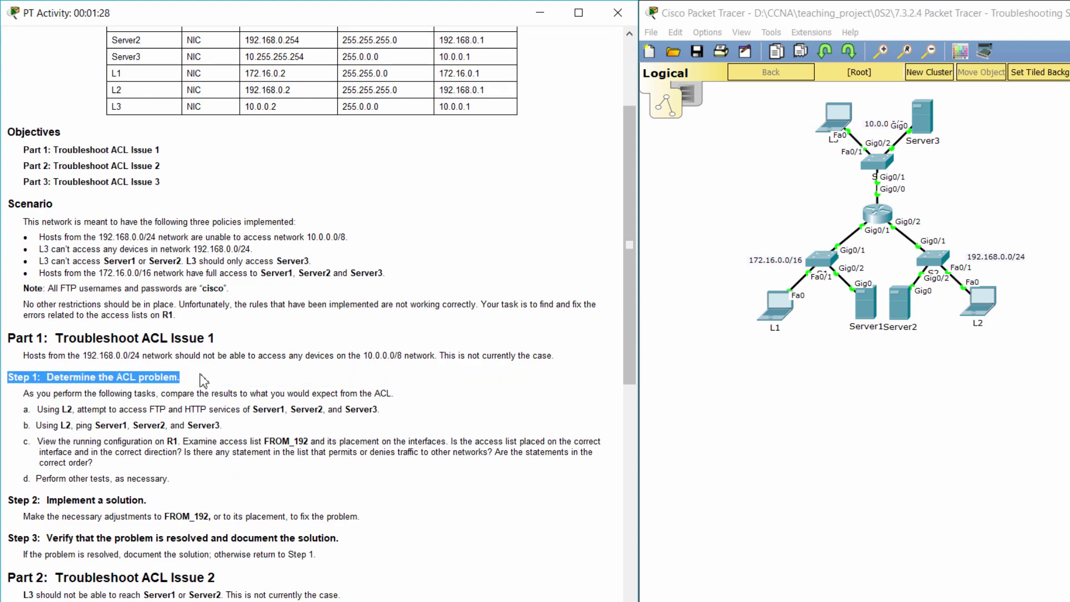
left_click(205, 384)
left_click_drag(14, 413, 413, 416)
left_click(385, 322)
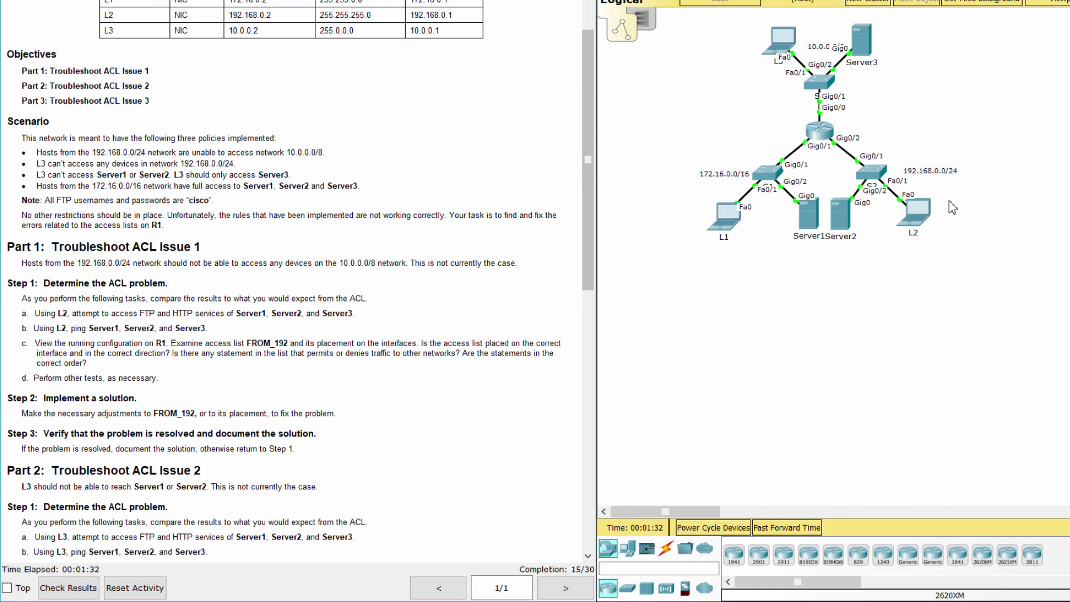
Open laptop L2's web browser, with its window placed on the right side
left_click(915, 215)
left_click_drag(636, 65, 904, 23)
left_click(723, 47)
left_click(1034, 106)
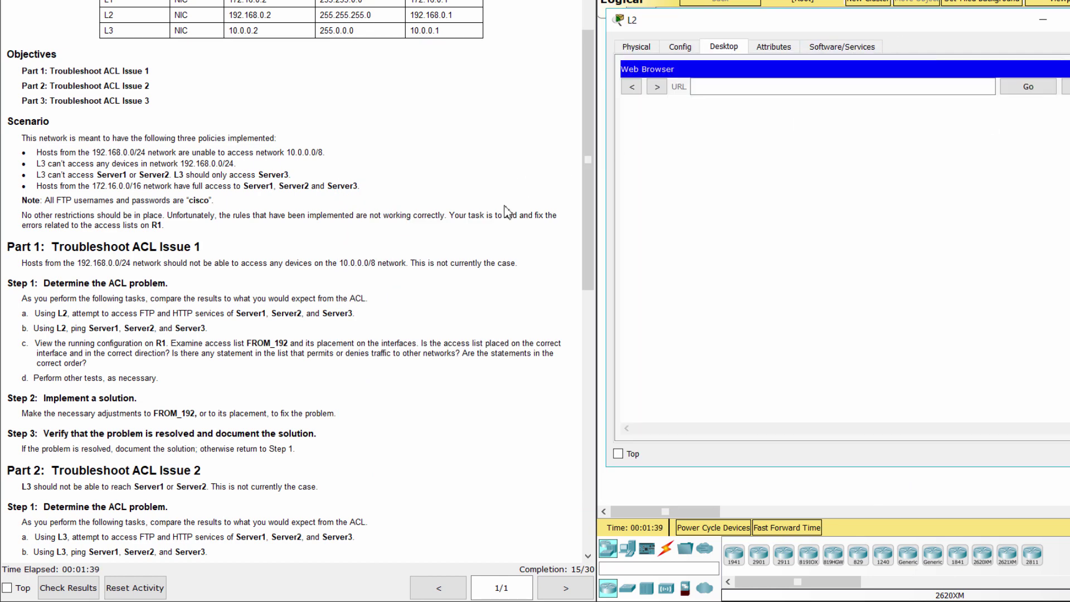
scroll(505, 211, "up", 3)
Load Server1's web page at 172.16.255.254 in L2's browser
left_click_drag(107, 78, 228, 78)
key("ctrl+c")
left_click(848, 178)
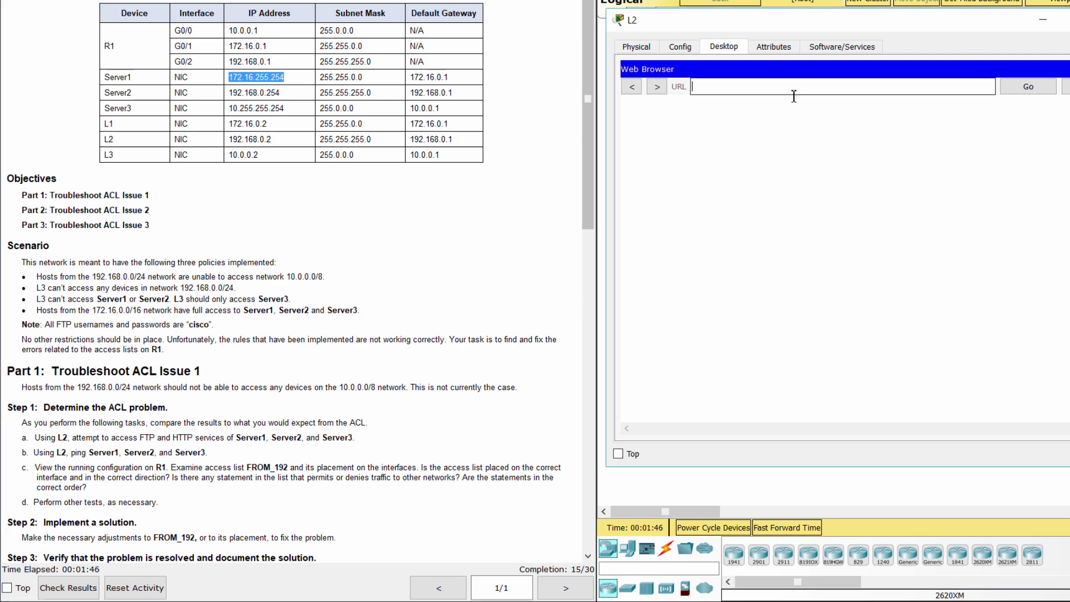
key("ctrl+v")
left_click(1029, 86)
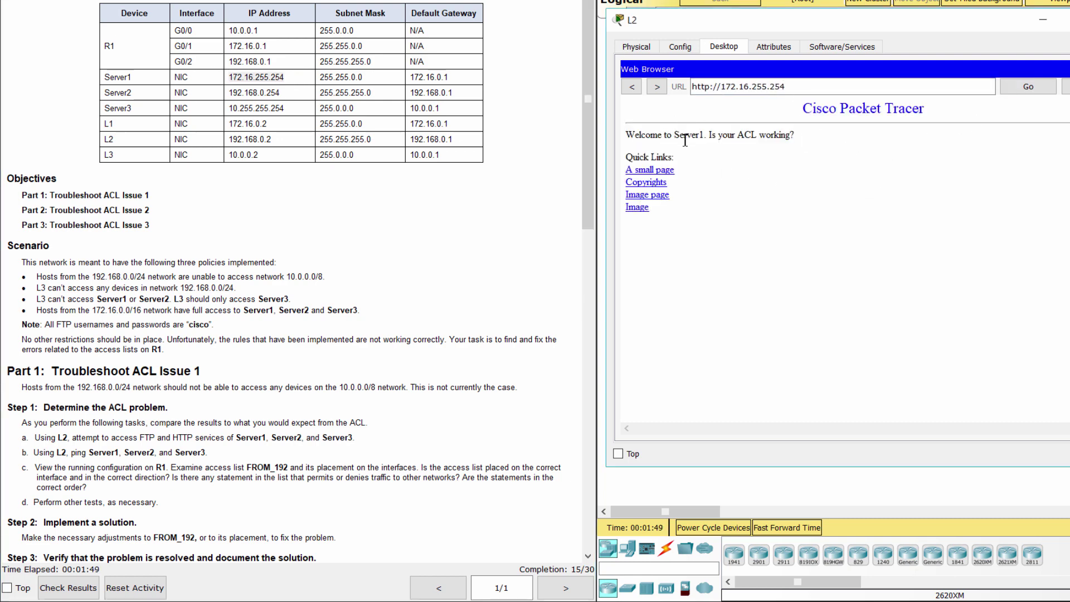
left_click_drag(674, 138, 708, 136)
Load Server2's web page at 192.168.0.254 in L2's browser
left_click_drag(118, 98, 236, 98)
left_click(239, 96)
left_click(240, 96)
key("ctrl+c")
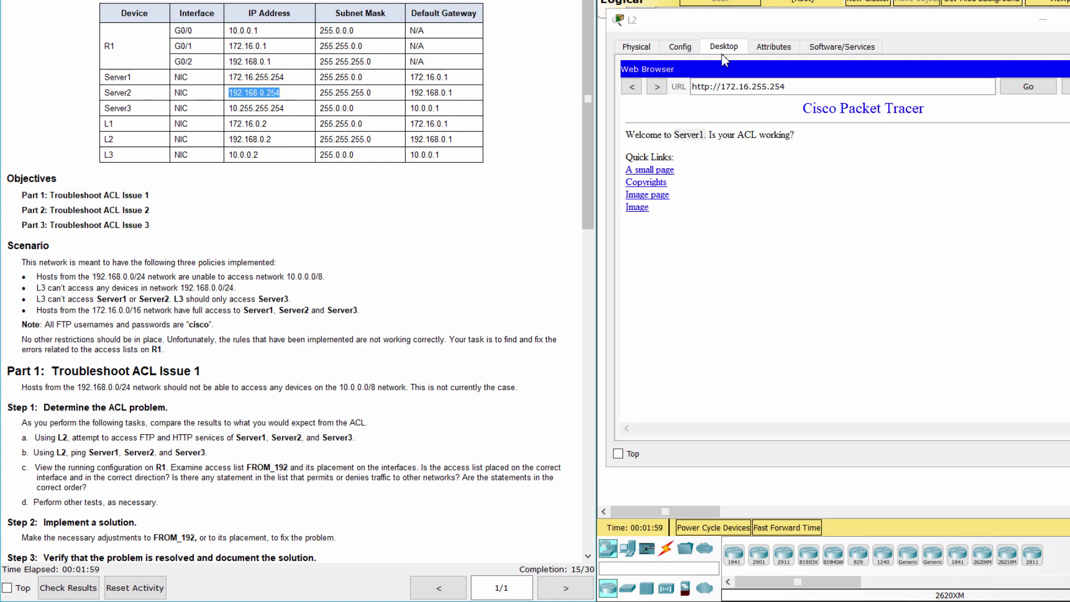
triple_click(781, 87)
key("ctrl+v")
left_click(1028, 87)
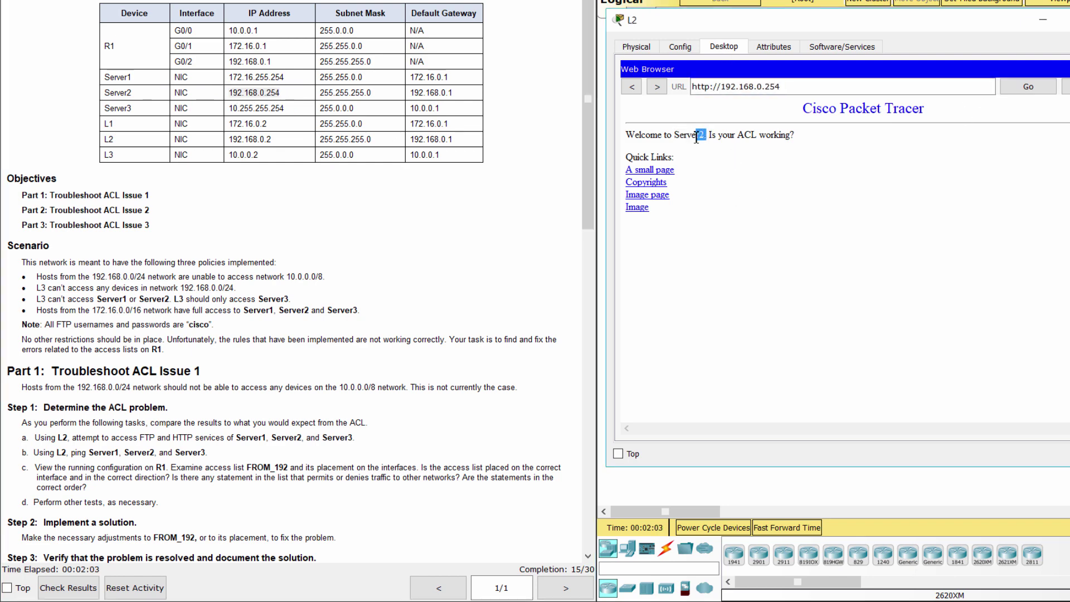
double_click(689, 135)
Load Server3's web page at 10.255.255.254 in L2's browser
left_click(110, 111)
left_click_drag(109, 112, 229, 108)
key("ctrl+c")
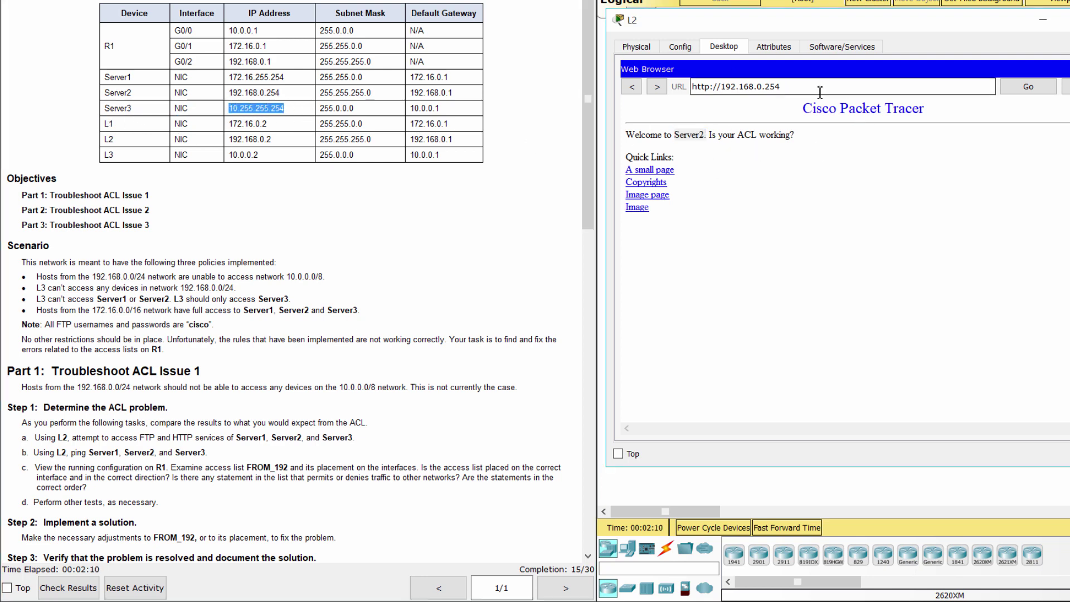
triple_click(818, 88)
key("ctrl+v")
left_click(1029, 87)
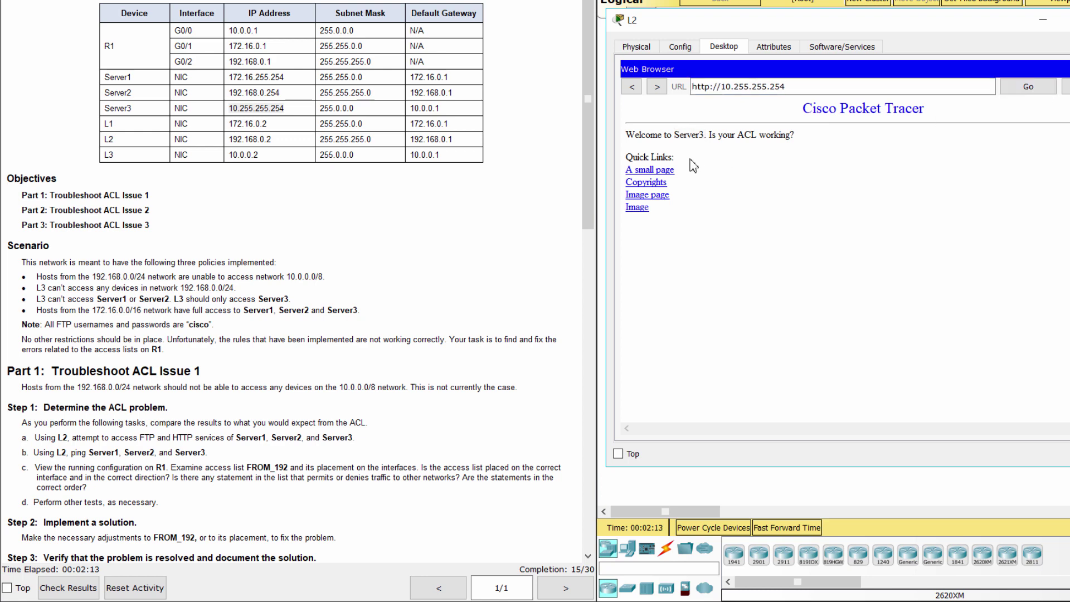
double_click(690, 134)
Read the rest of task a and task b, then close L2's web browser
left_click_drag(358, 438, 152, 440)
triple_click(216, 452)
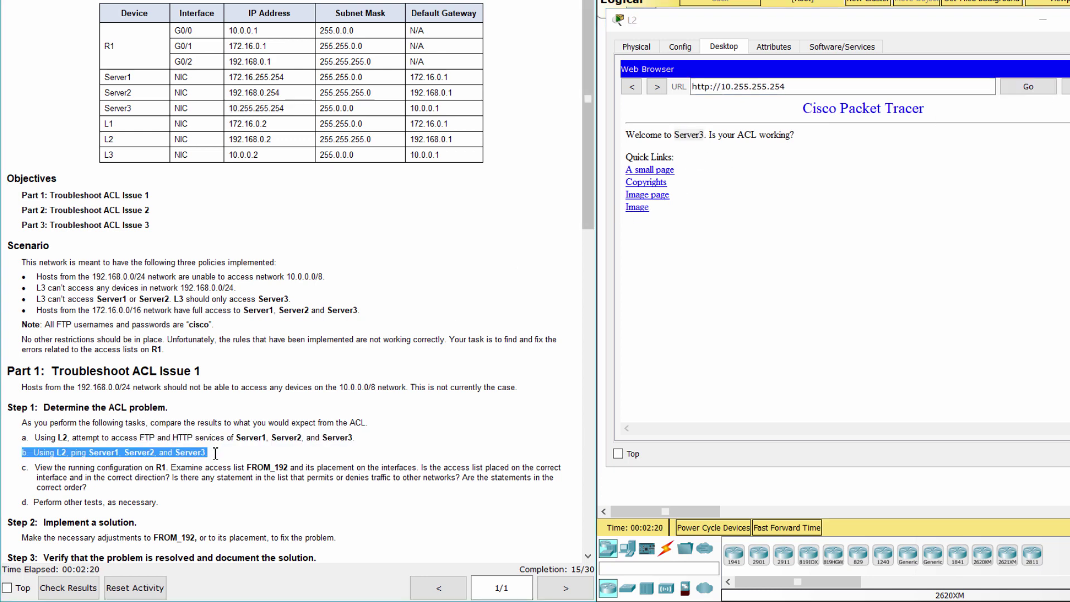
left_click(795, 330)
From L2's command prompt ping 172.16.255.254, 192.168.0.254 and 10.255.255.254, then close L2
left_click(952, 134)
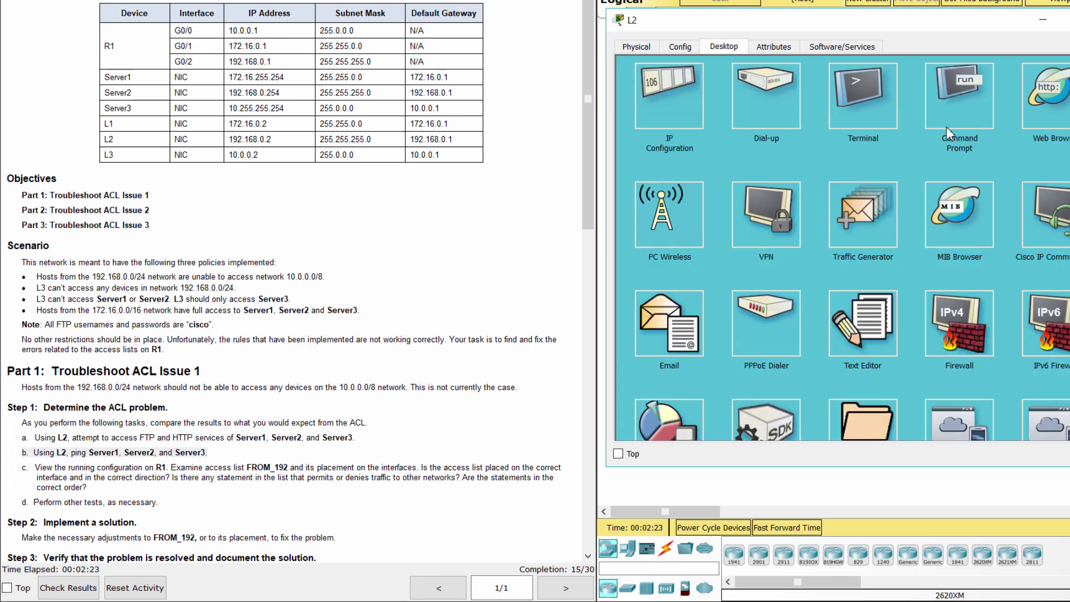
type("ping 1")
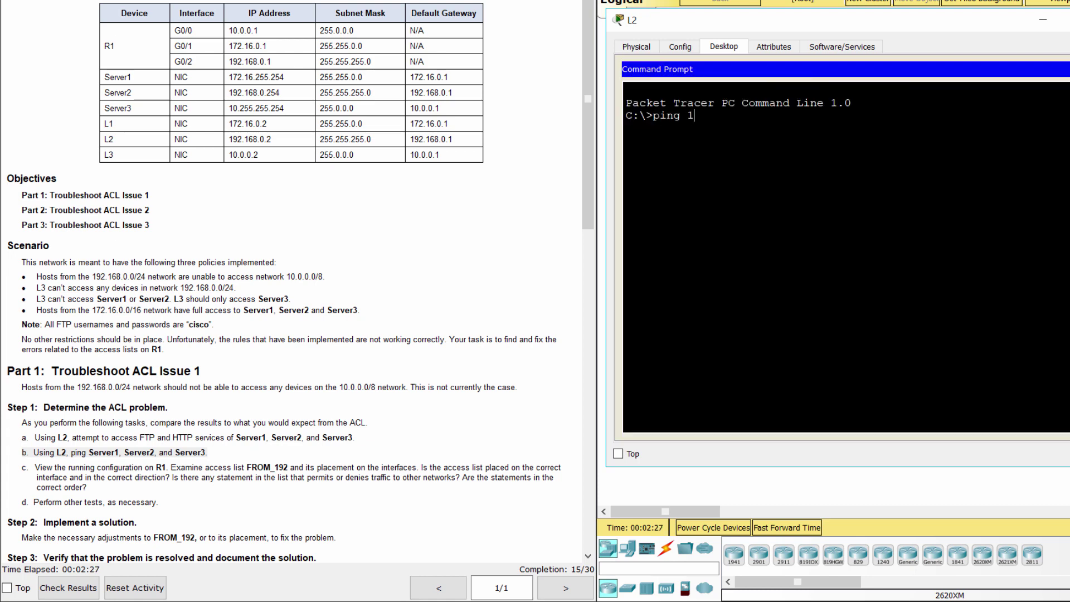
type("72.16.255.254")
key("Return")
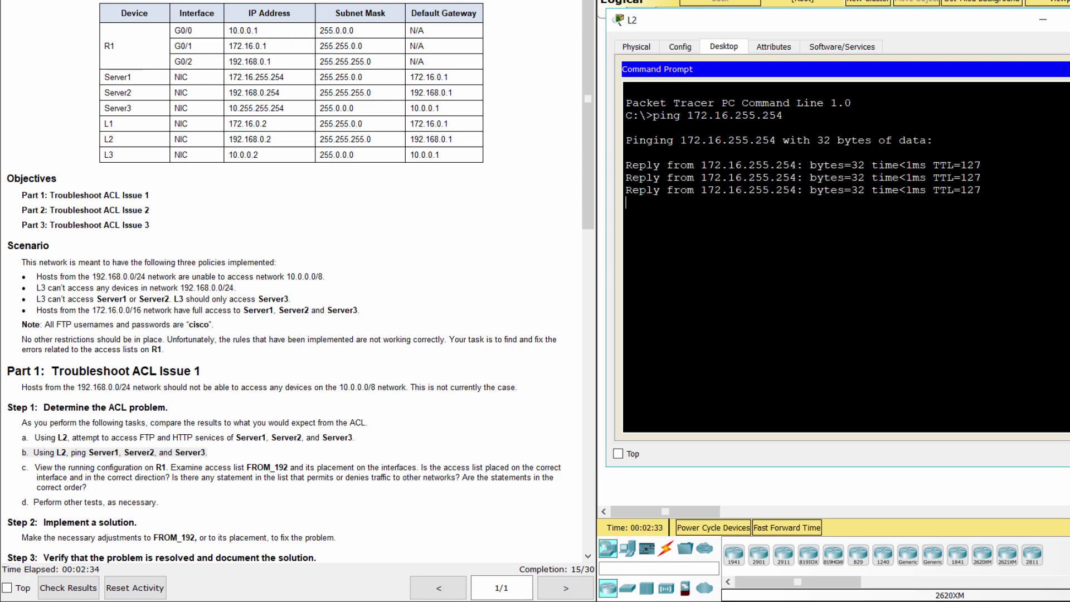
type("p")
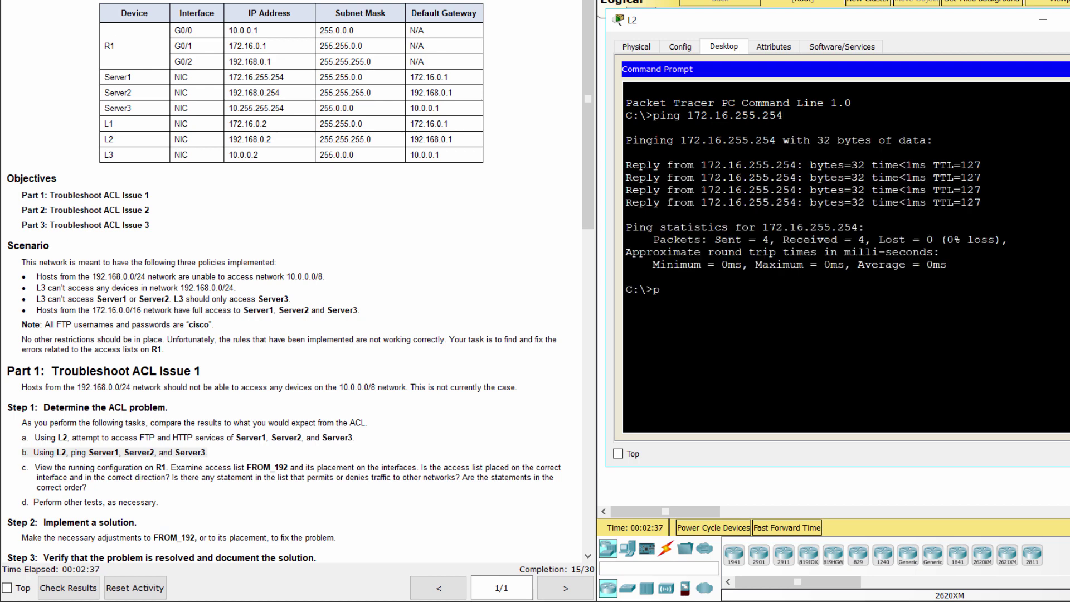
type("ing 192.168.0.254")
key("Return")
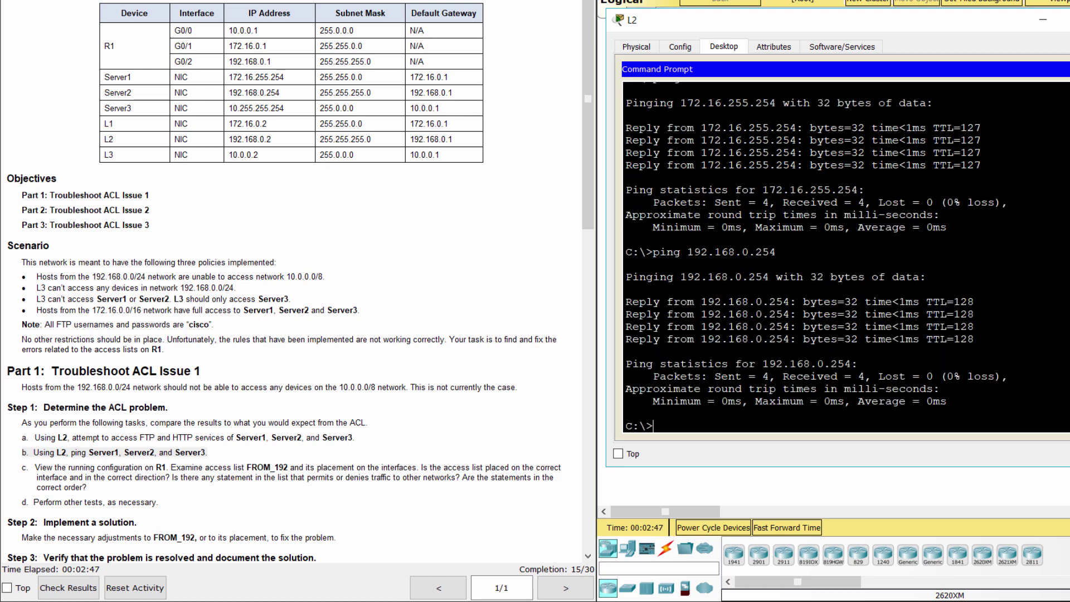
type("ping 10.255.25")
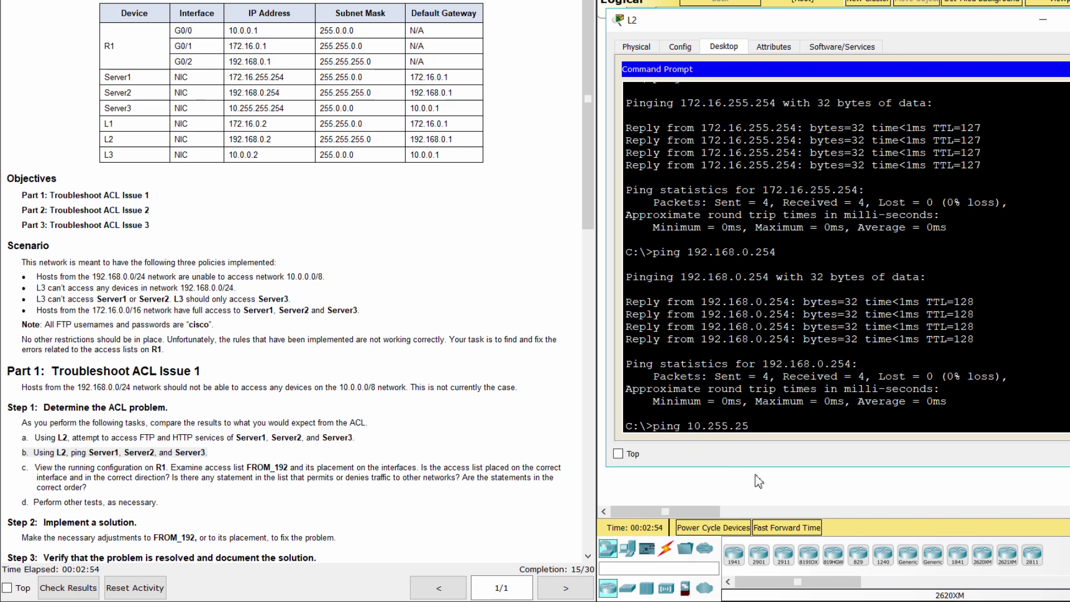
type("5.254")
key("Return")
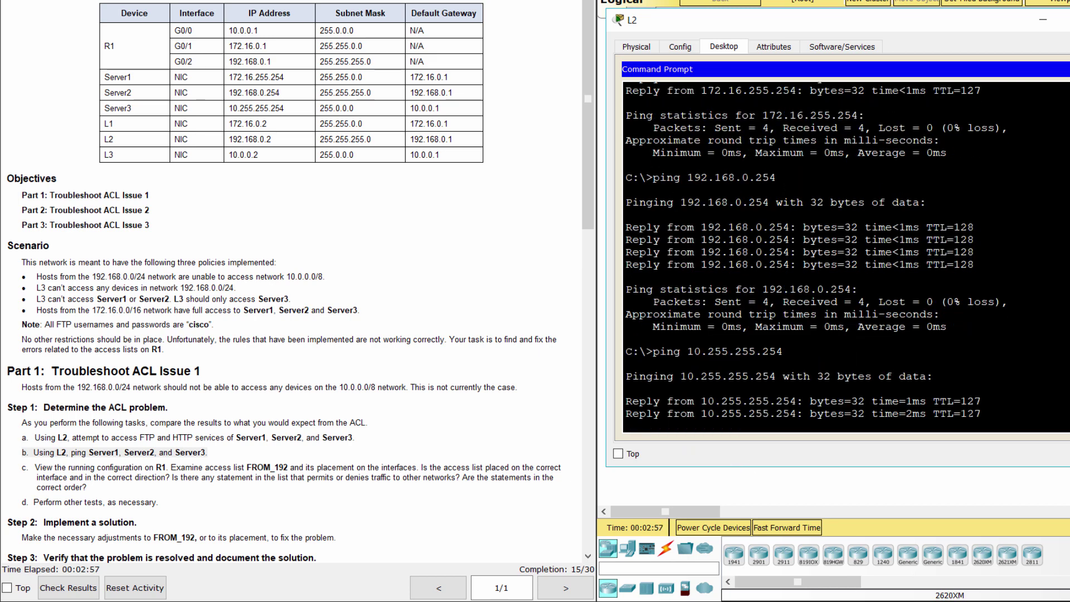
left_click(1059, 20)
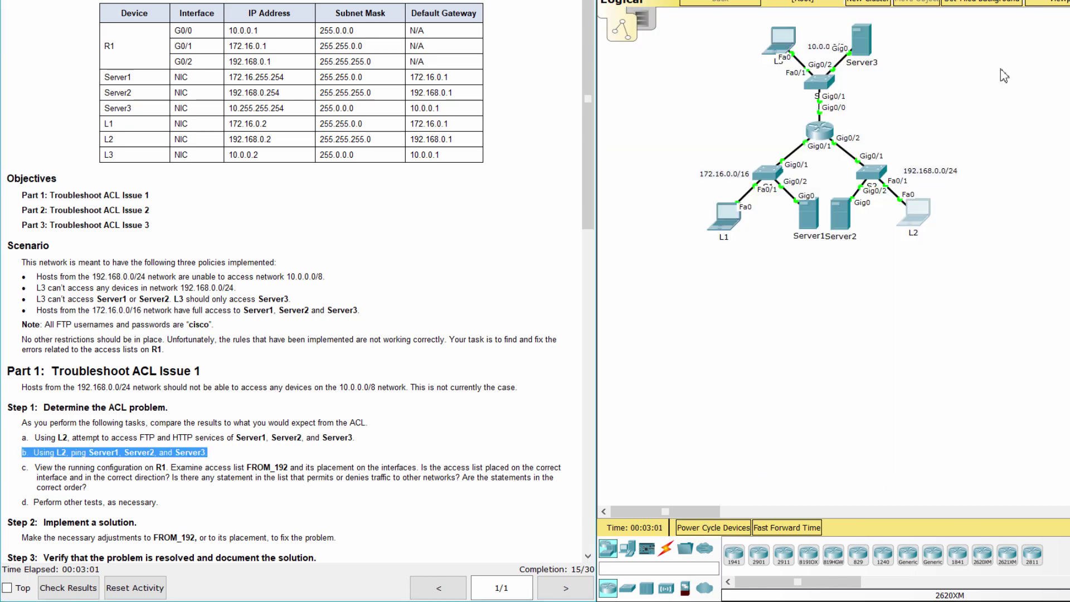
Enter privileged mode on R1's CLI and display its running configuration
left_click_drag(19, 469, 117, 496)
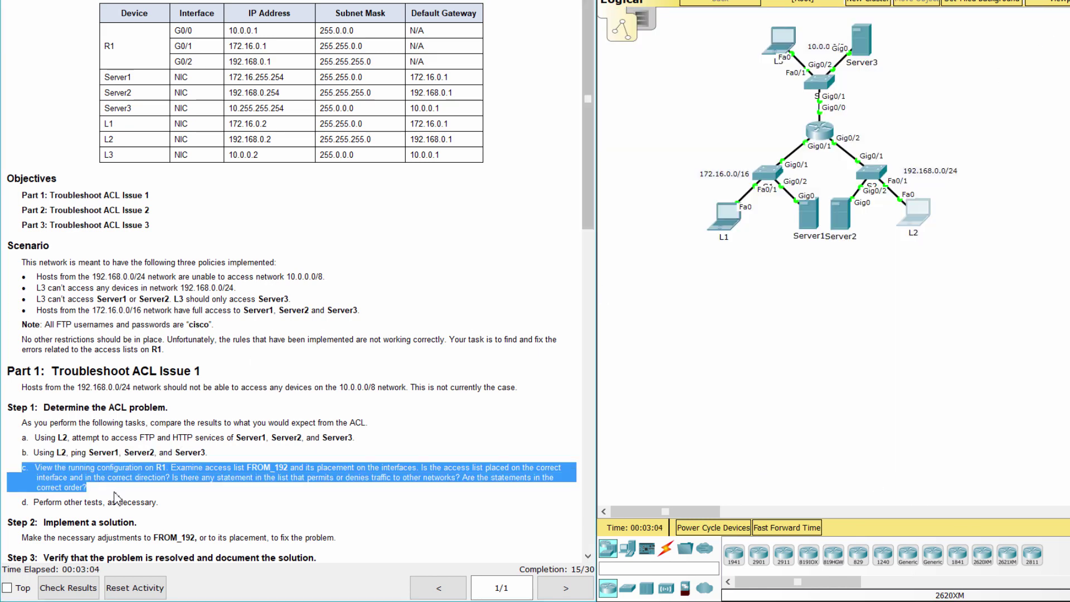
left_click(819, 131)
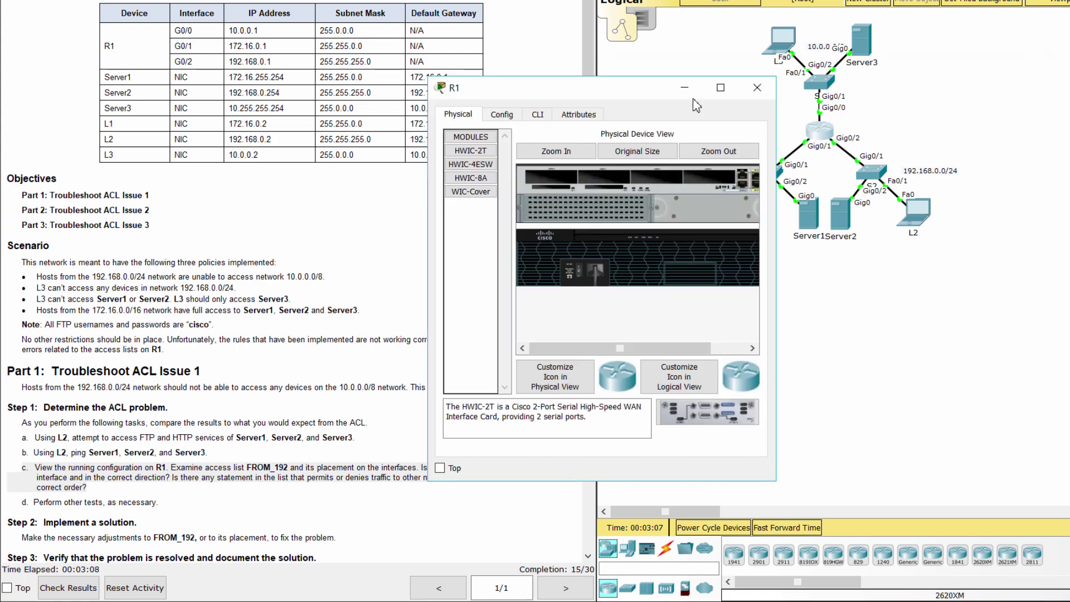
left_click_drag(582, 93, 760, 30)
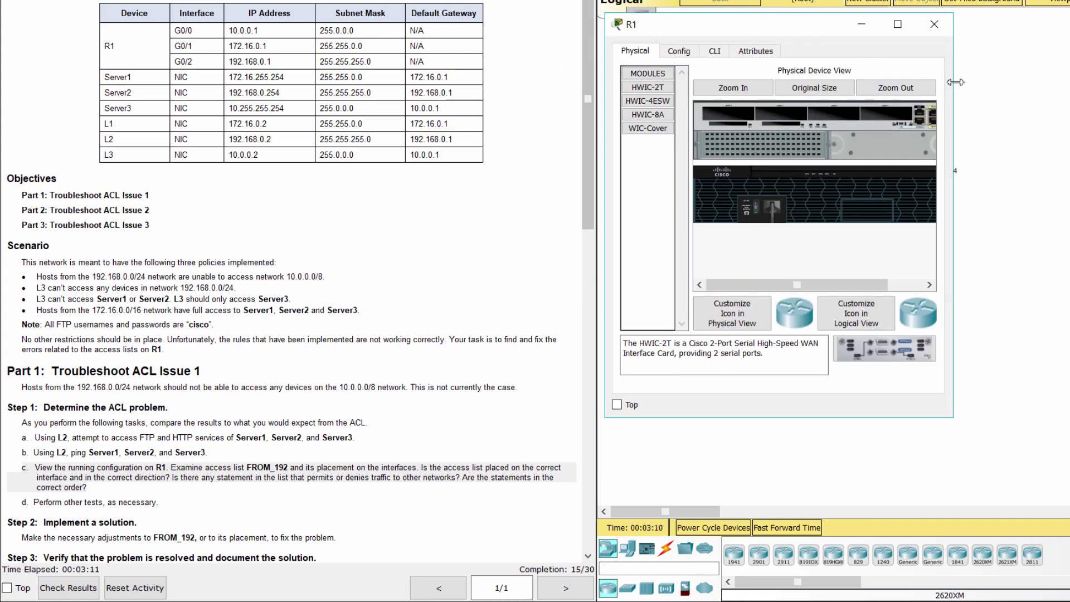
left_click(714, 51)
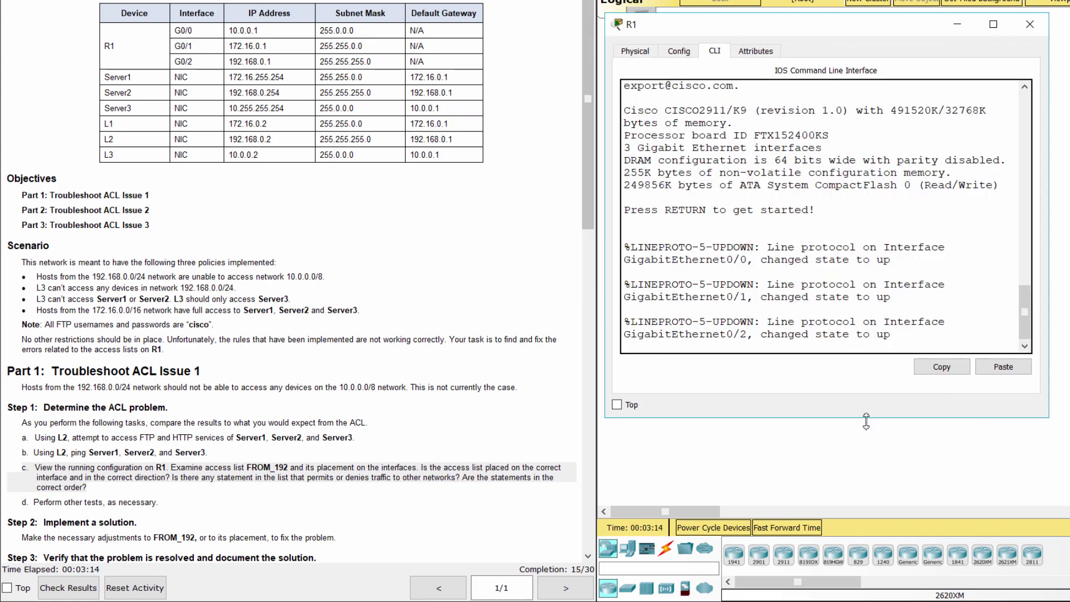
key("Return")
type("ena")
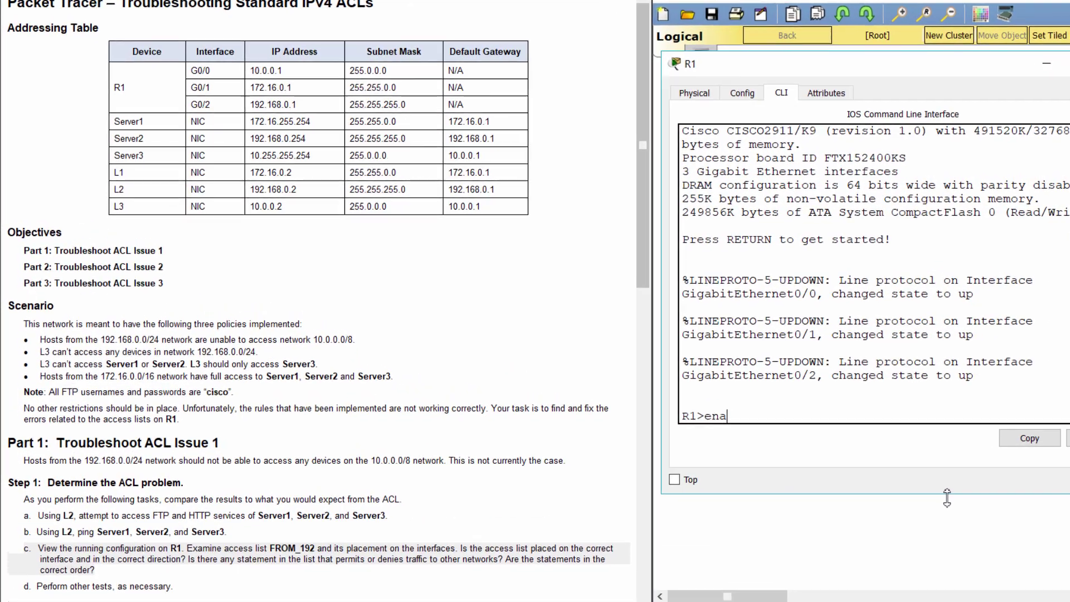
key("Return")
type("show")
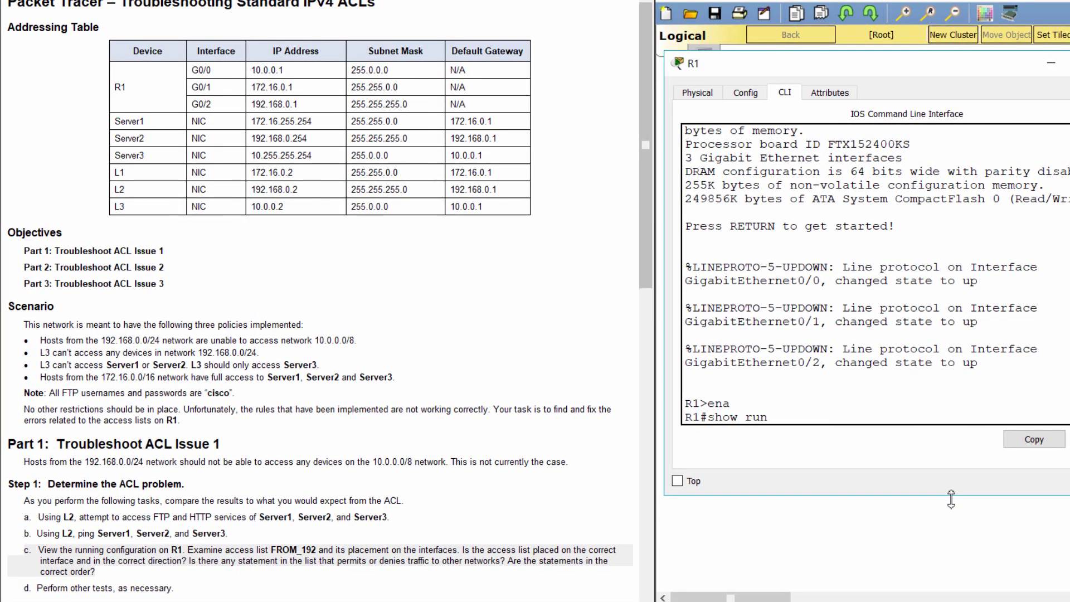
type(" run")
key("Tab")
key("Return")
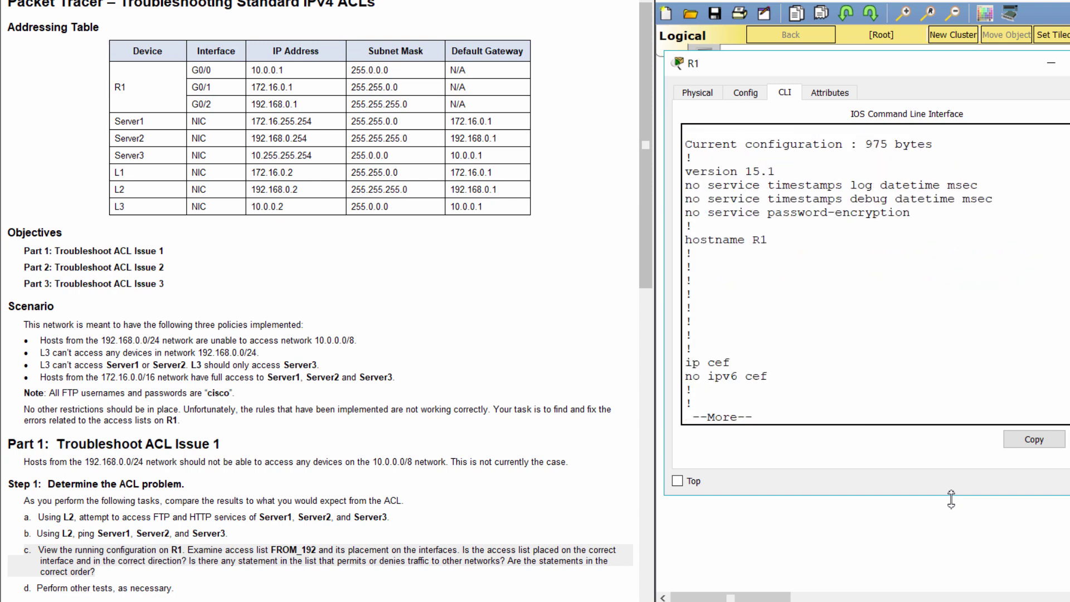
Review R1's three access lists, FROM_192 entries and G0/0 interface config, then return to topology
key("space")
key("space")
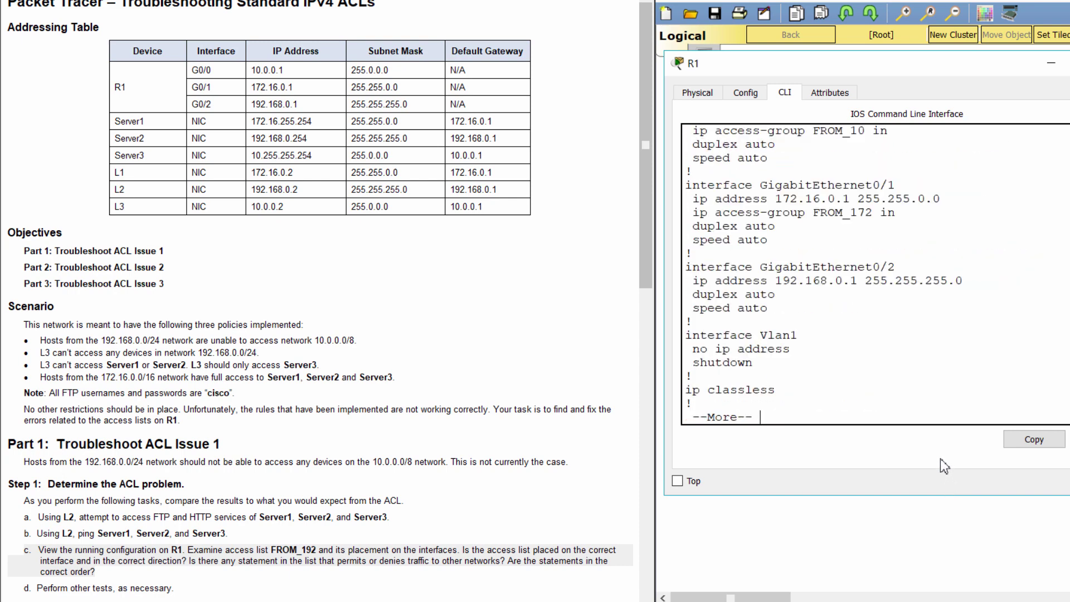
key("space")
key("space")
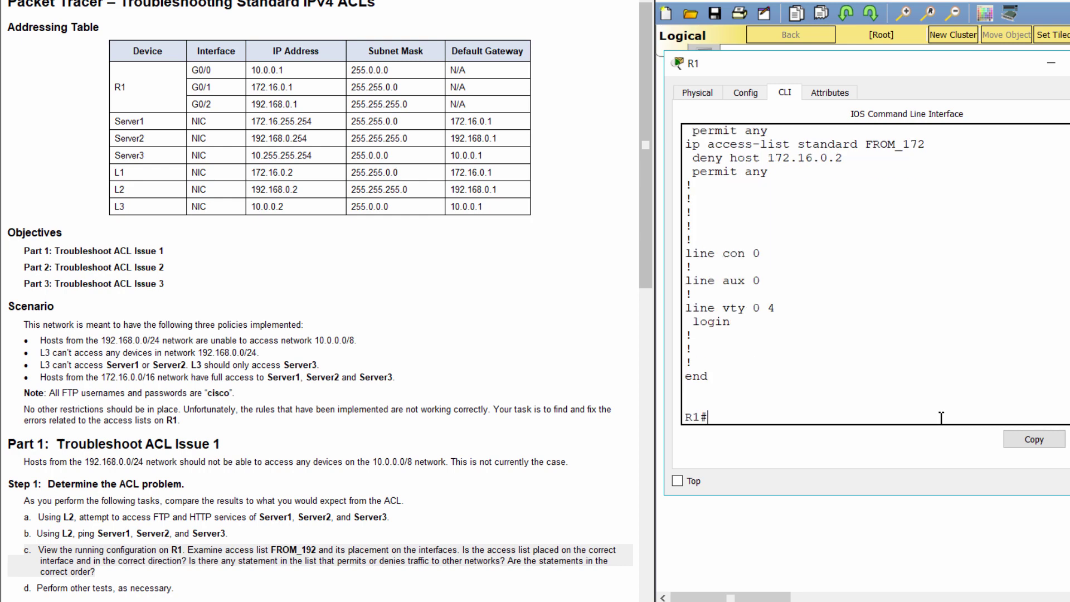
scroll(892, 357, "up", 3)
scroll(892, 357, "up", 2)
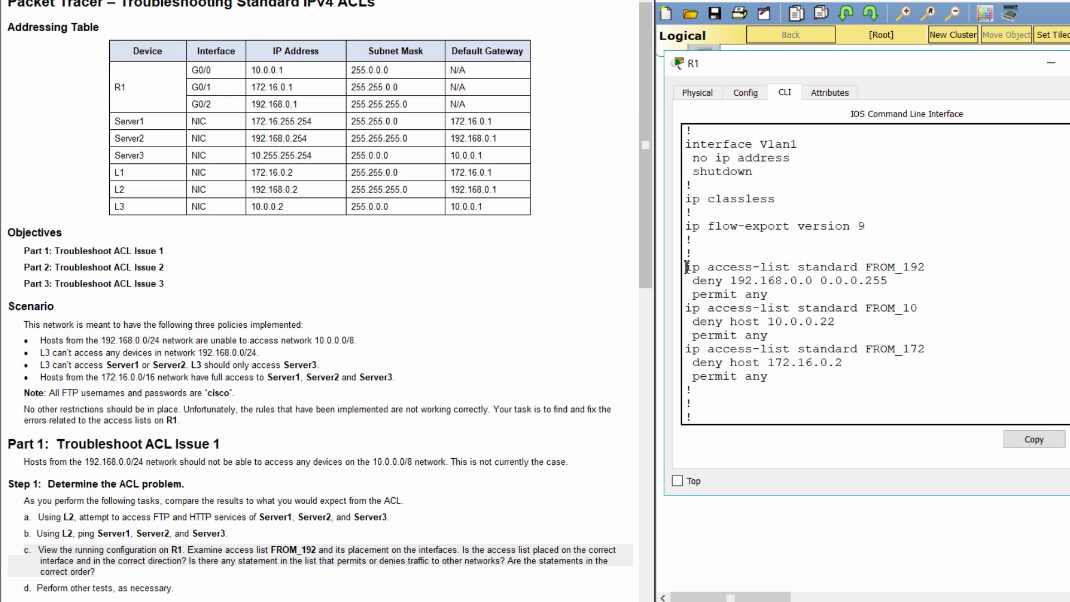
left_click_drag(686, 268, 796, 377)
left_click(793, 371)
left_click_drag(687, 269, 927, 289)
left_click(927, 289)
scroll(928, 287, "up", 7)
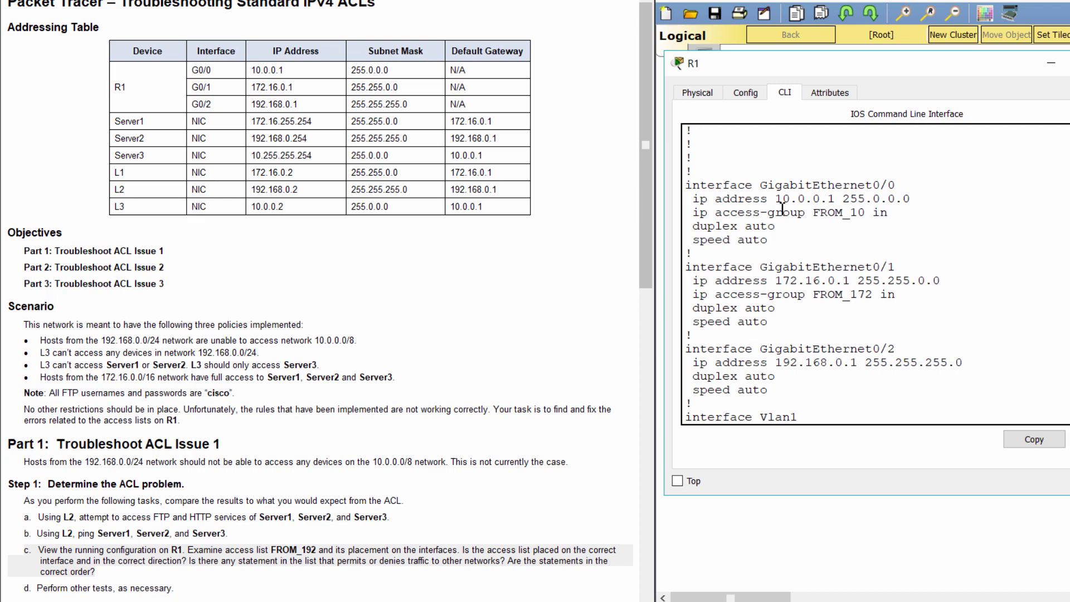
left_click_drag(688, 191, 781, 234)
left_click(958, 252)
left_click(943, 544)
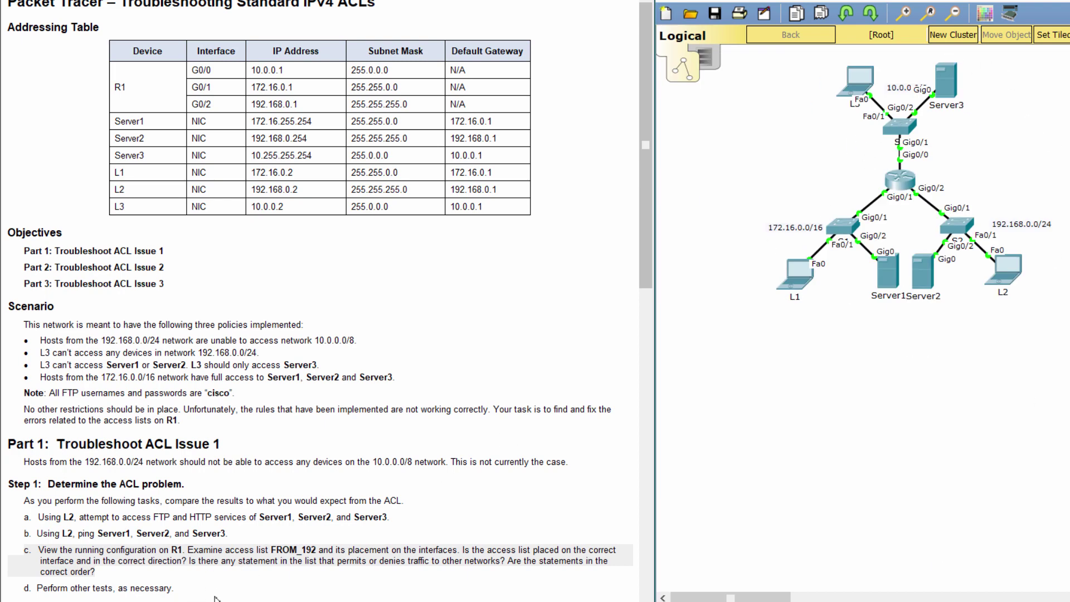
On R1, apply ip access-group FROM_192 out to interface g0/0
scroll(217, 598, "down", 2)
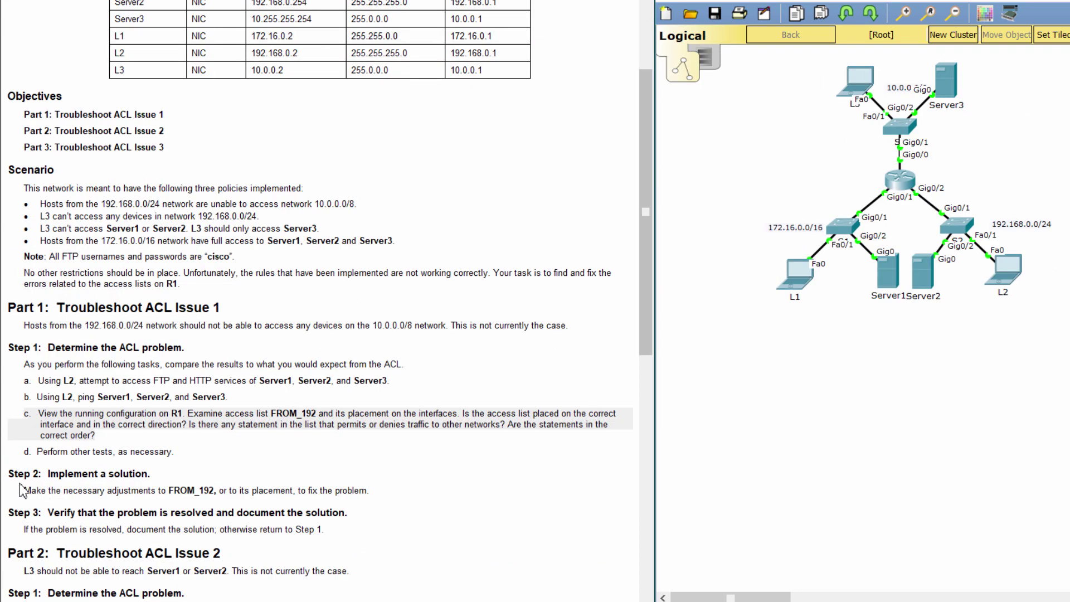
left_click_drag(8, 474, 163, 468)
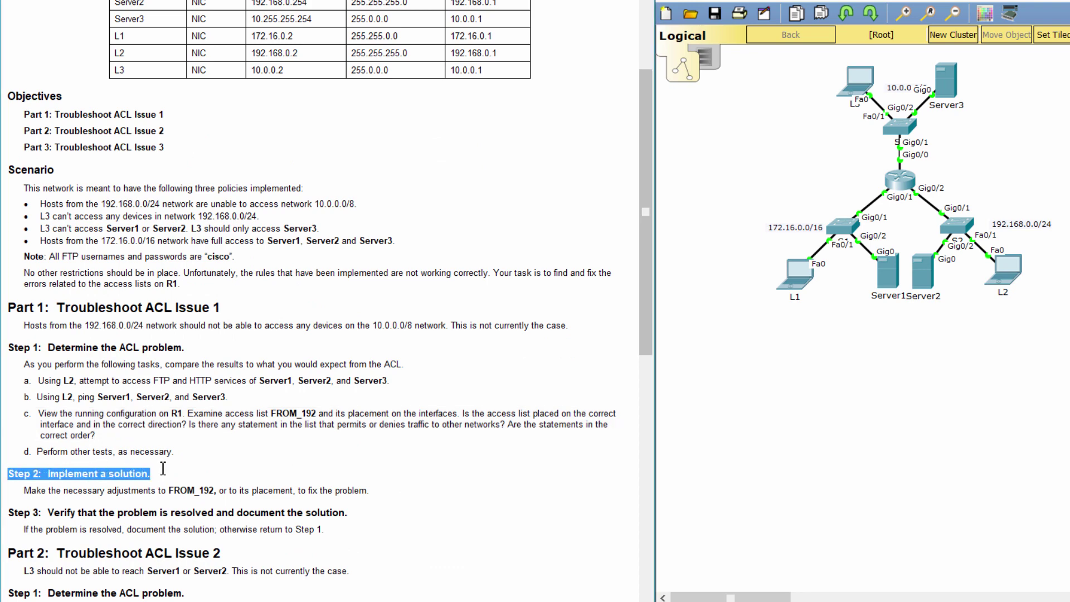
left_click(898, 181)
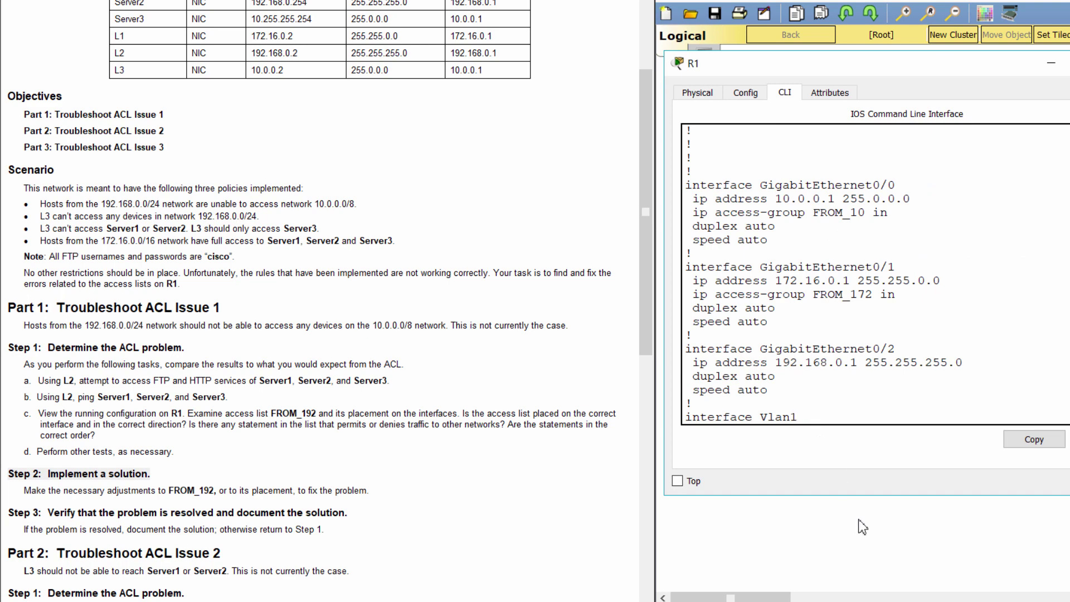
key("Return")
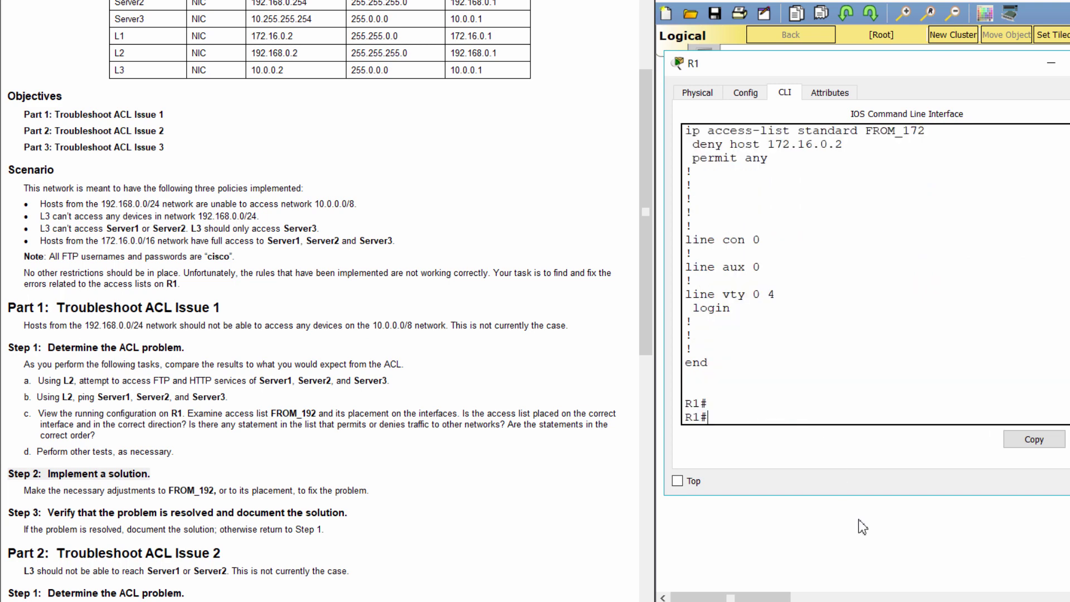
type("conf t")
key("Return")
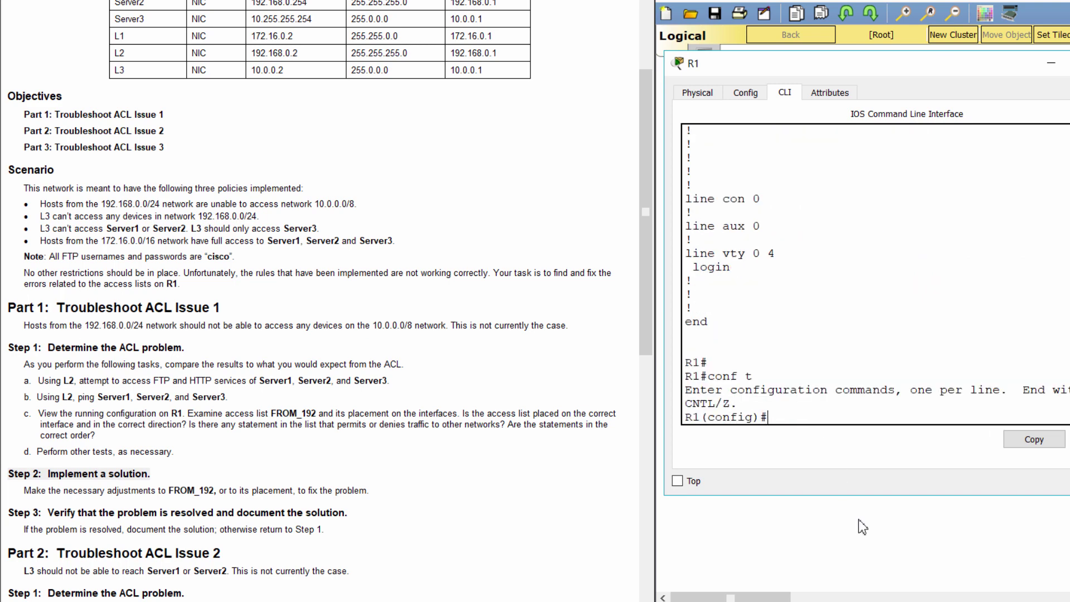
type("interface g")
type("0/0")
key("Return")
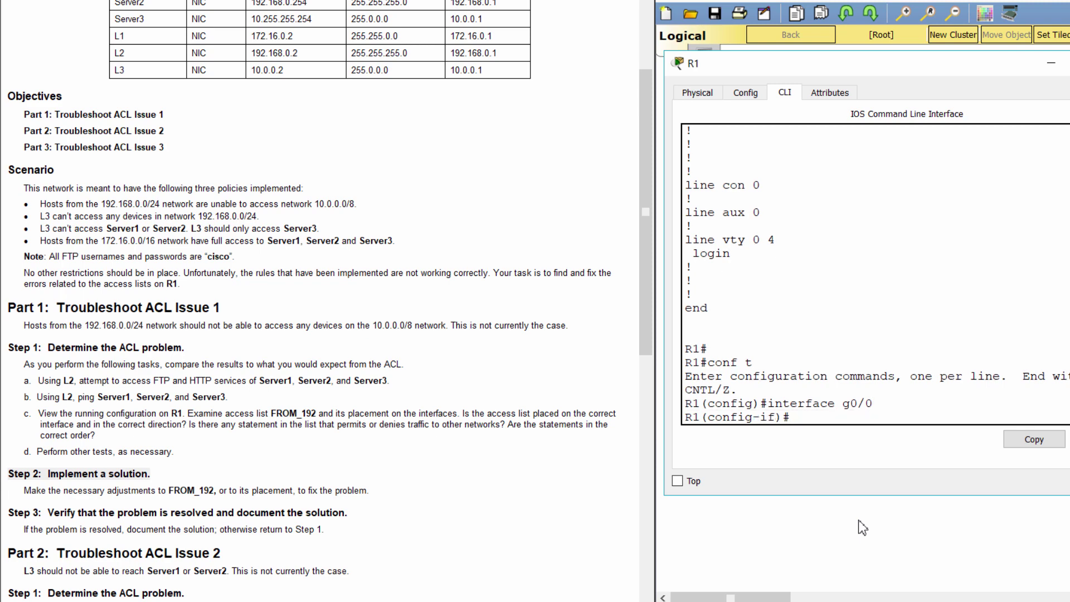
type("ip access-group FROM")
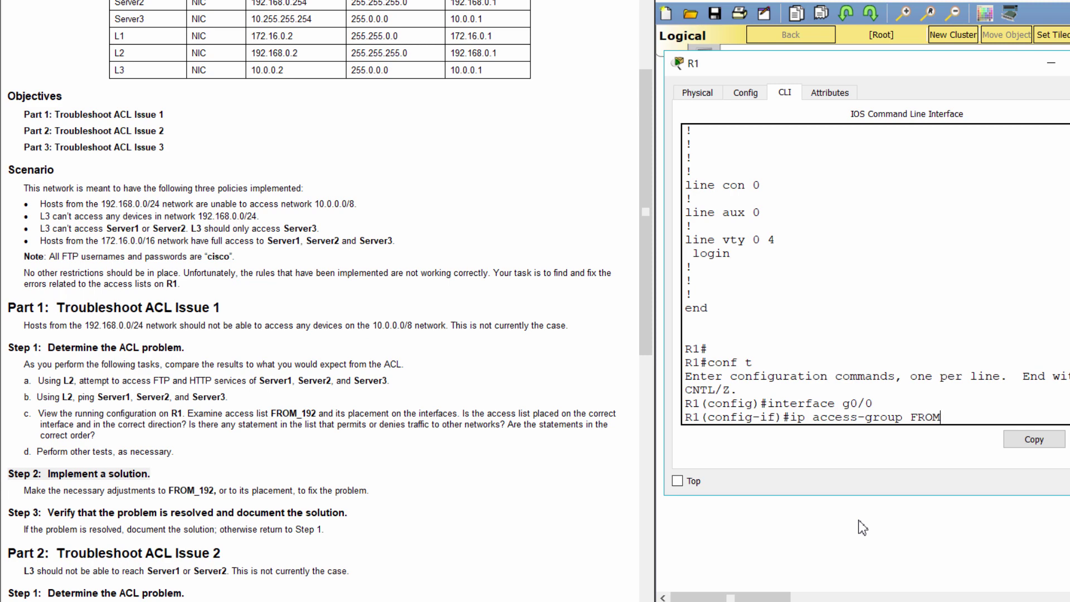
type("_192 out")
key("Return")
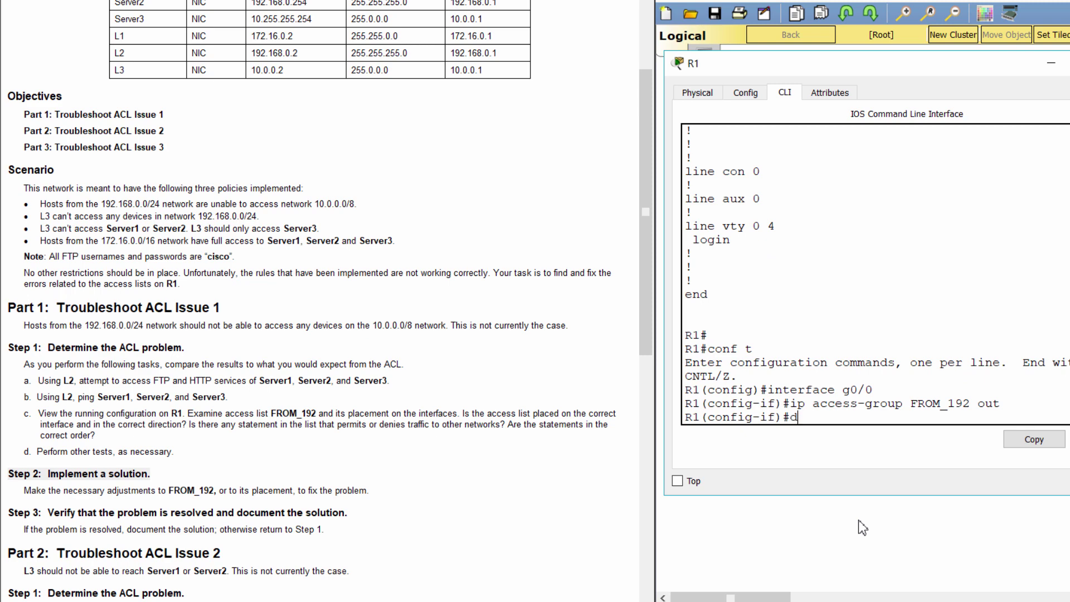
Verify with do show run that G0/0 has FROM_192 out, then close R1's window
type("do show run")
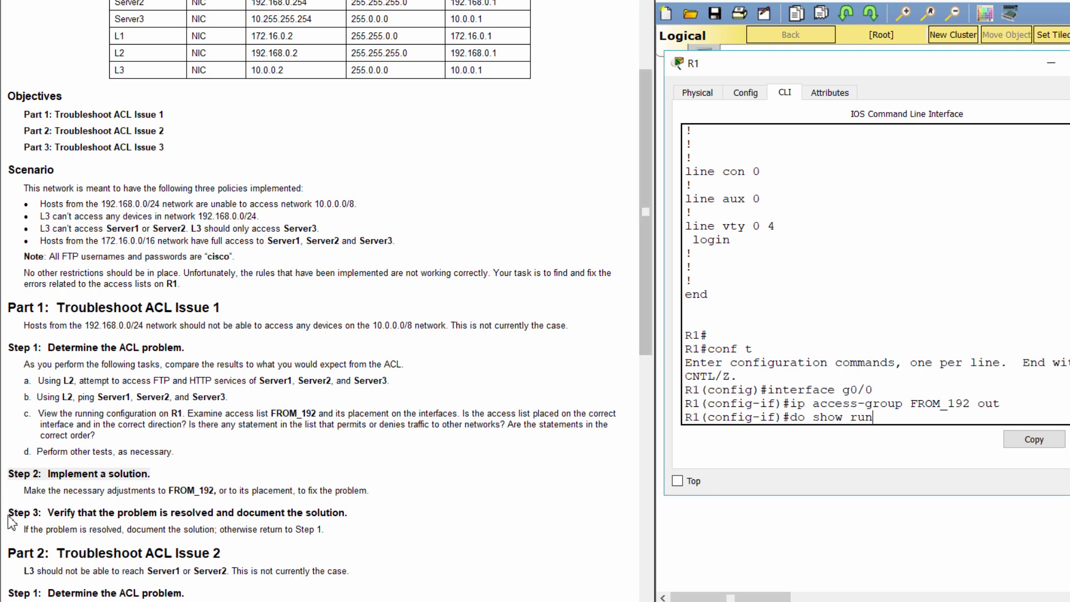
left_click_drag(8, 515, 456, 511)
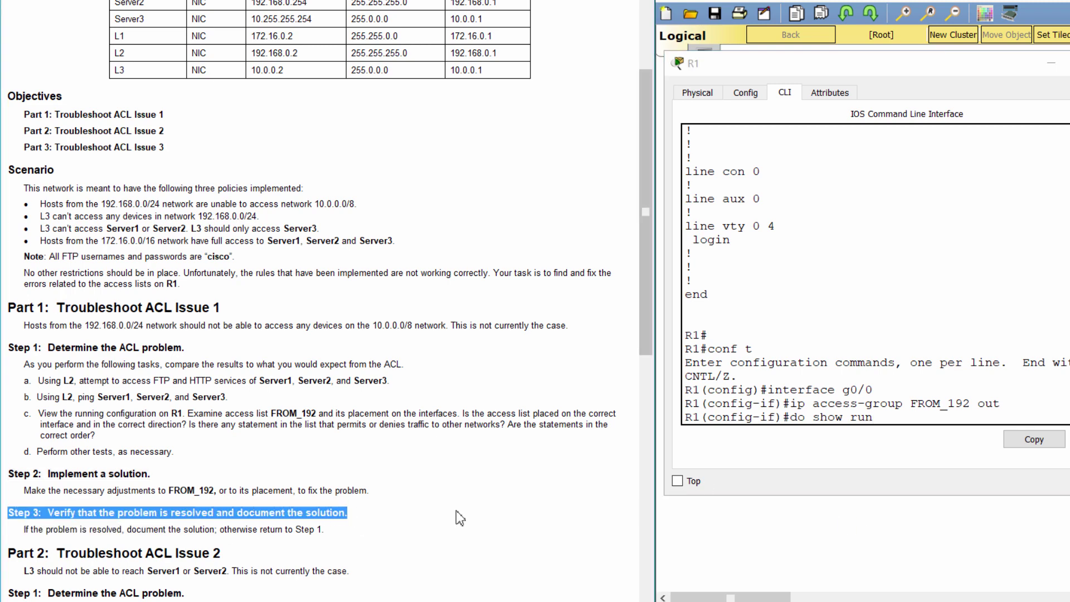
left_click(896, 422)
key("Return")
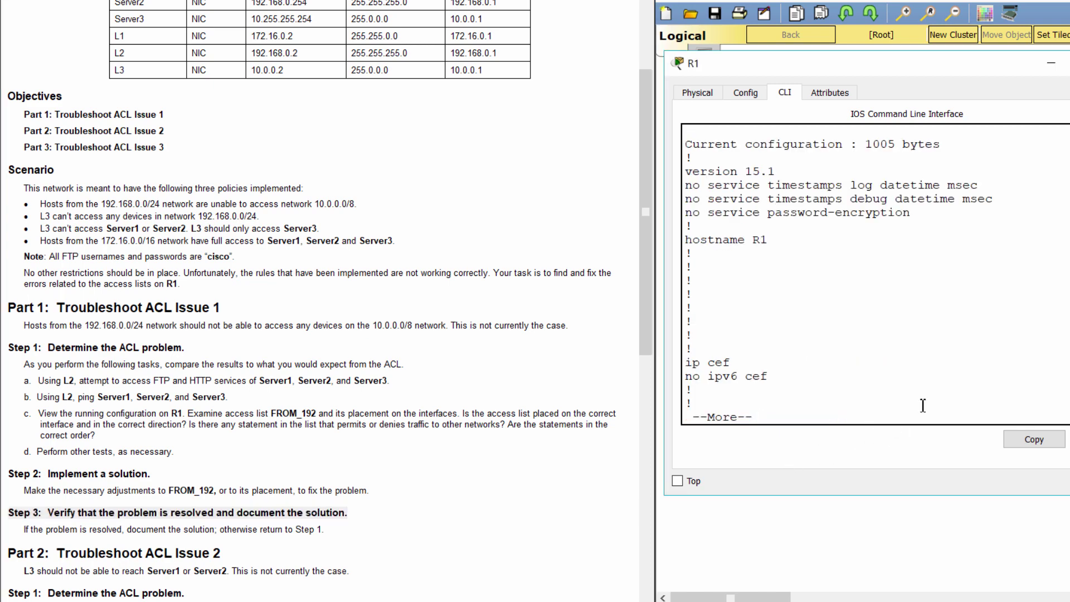
key("Return")
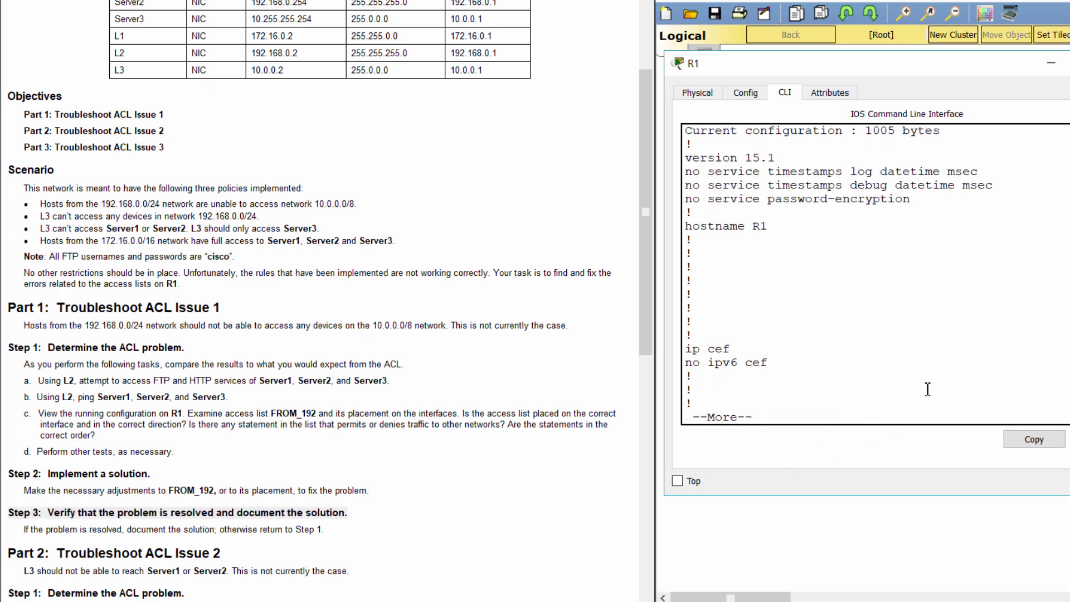
key("Return")
key("Return")
key("Return")
key("Return")
key("Return")
key("Return")
key("Return")
key("Return")
key("Return")
key("Return")
key("Return")
key("Return")
key("Return")
key("Return")
key("Return")
key("Return")
key("Return")
key("Return")
key("Return")
key("Return")
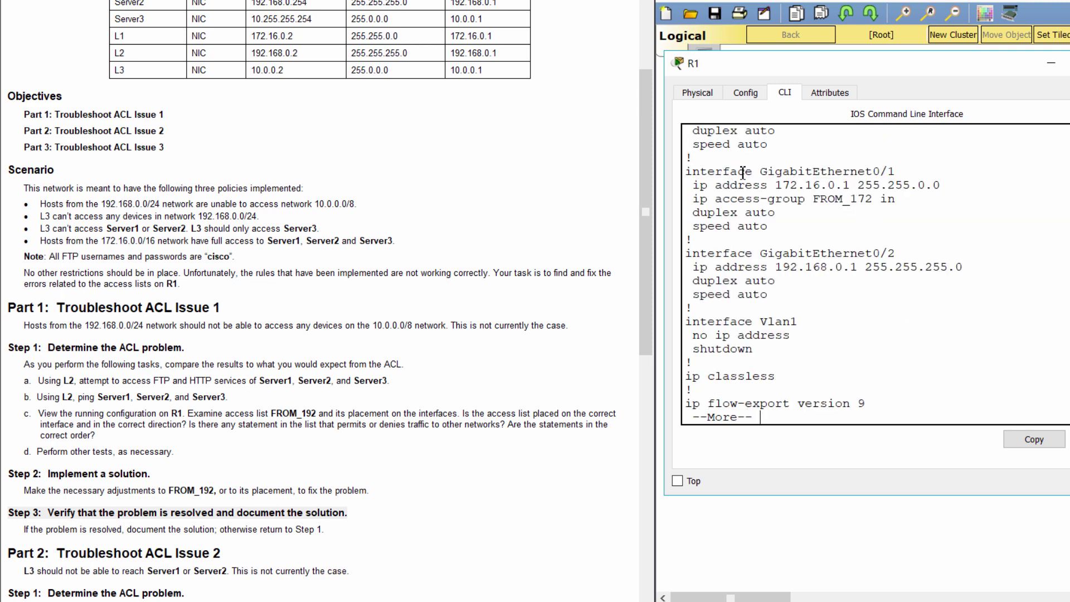
scroll(828, 213, "up", 2)
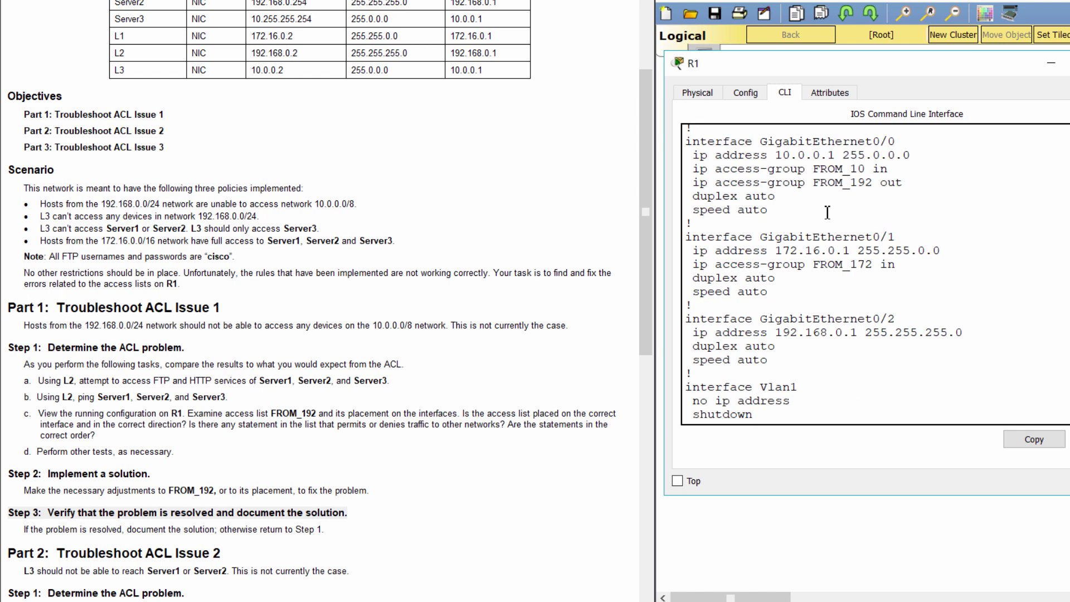
left_click_drag(686, 142, 925, 149)
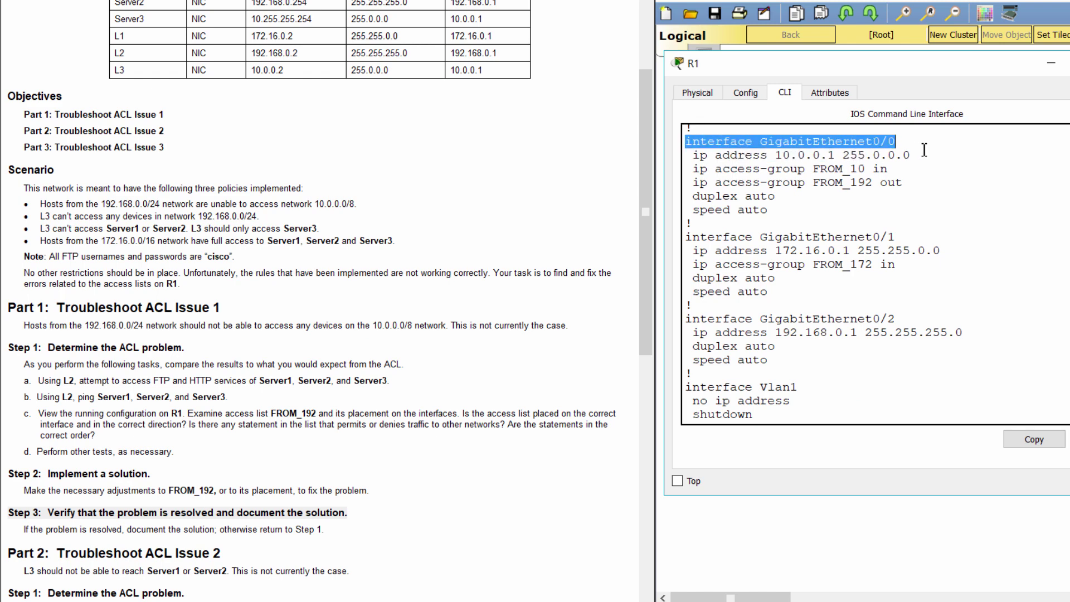
left_click_drag(692, 183, 914, 179)
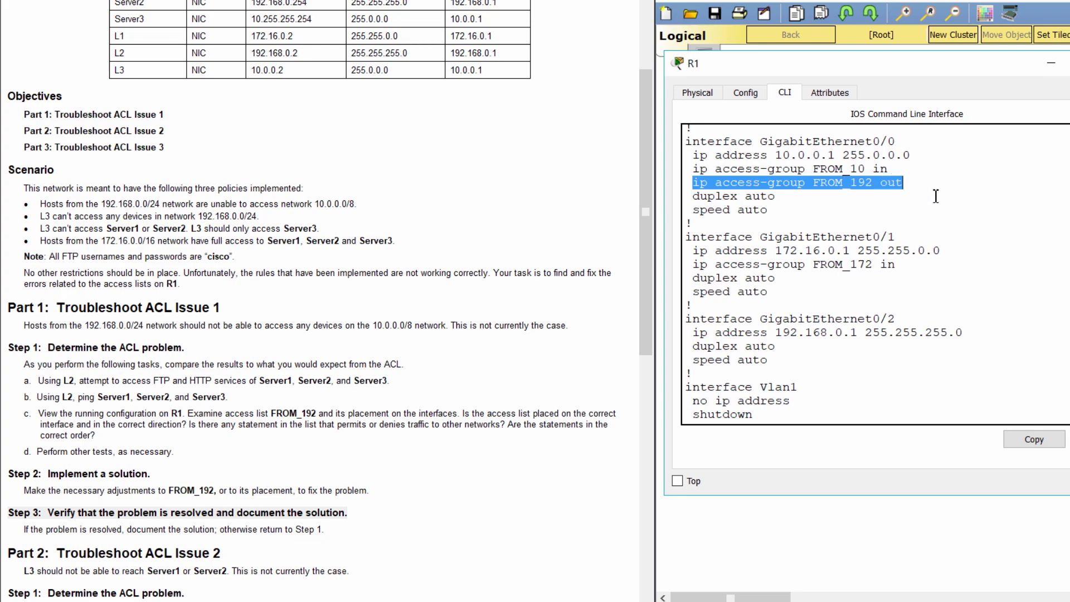
left_click(936, 196)
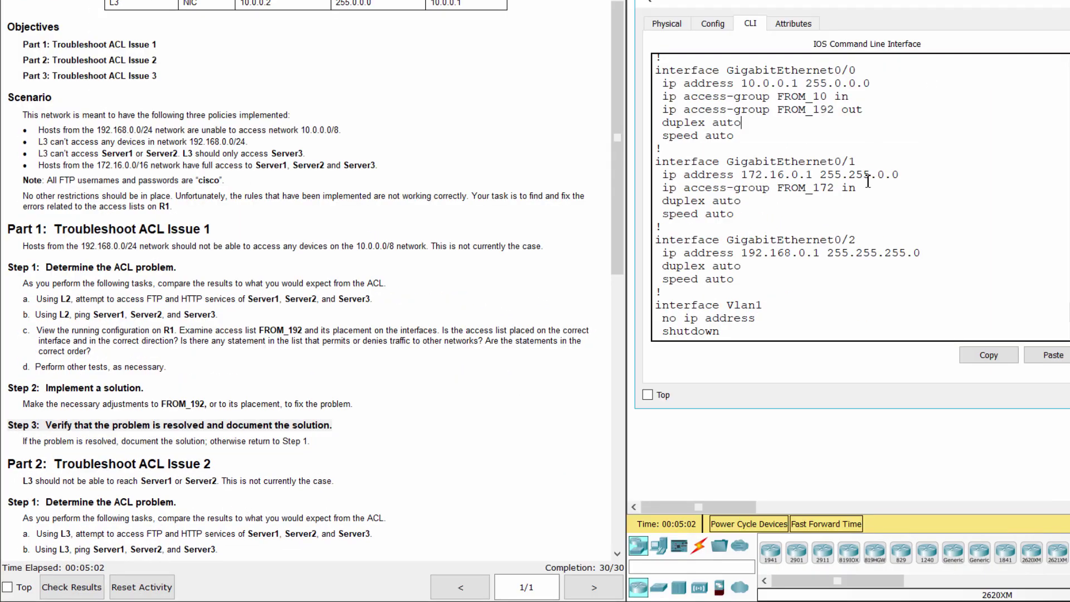
left_click(1016, 3)
From L2 ping Server3 at 10.255.255.254 and L3 at 10.0.0.2, both unreachable
left_click(813, 373)
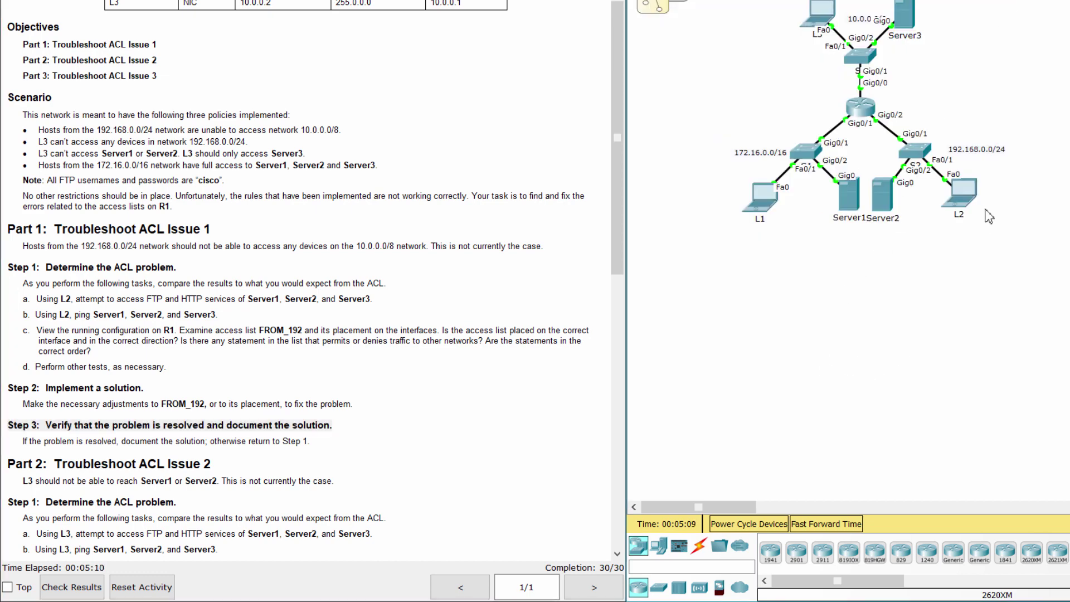
left_click(971, 205)
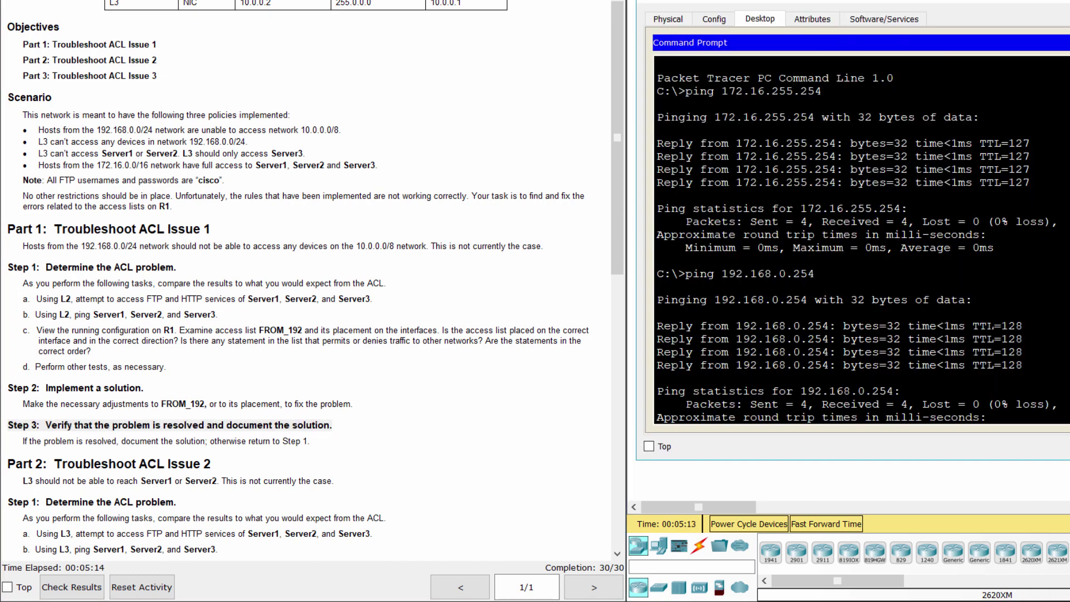
type("ping ")
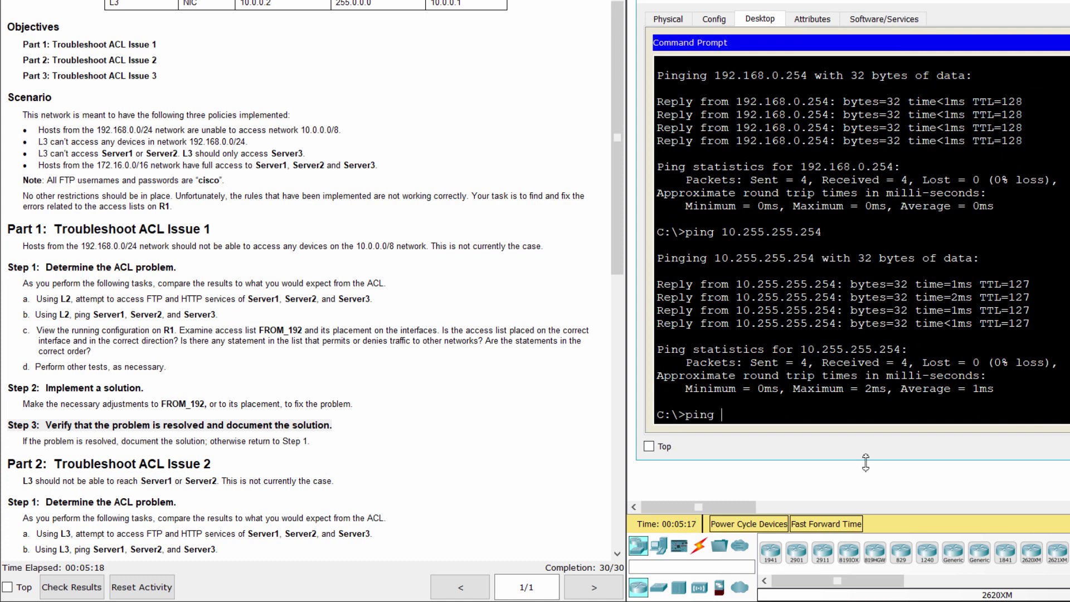
type("10.255.255.254")
key("Return")
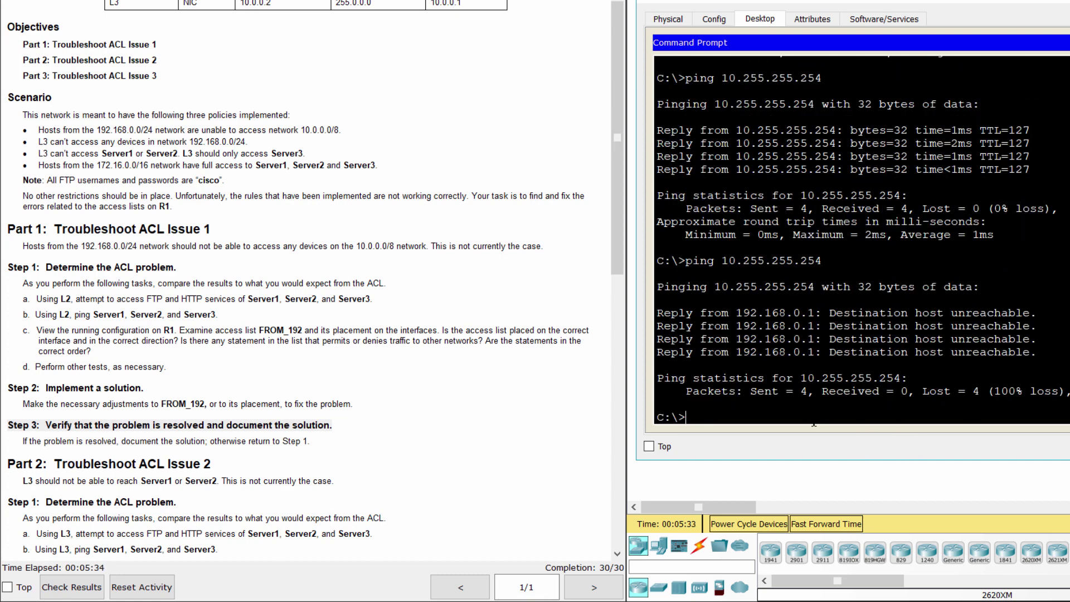
type("ping 10.0.0.2")
left_click_drag(780, 417, 720, 417)
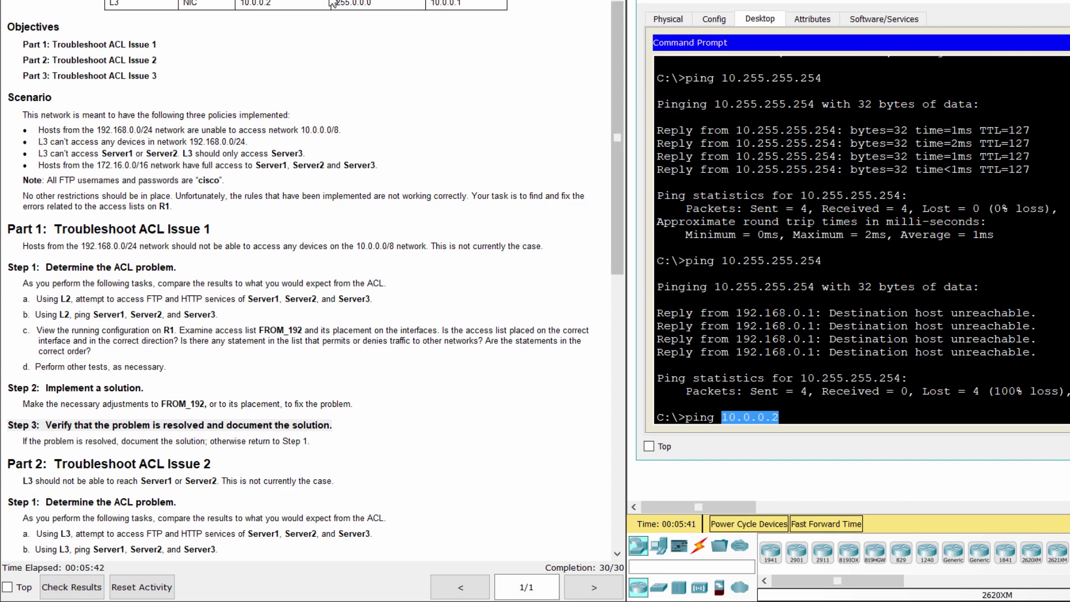
left_click_drag(271, 3, 96, 10)
left_click(947, 446)
key("Return")
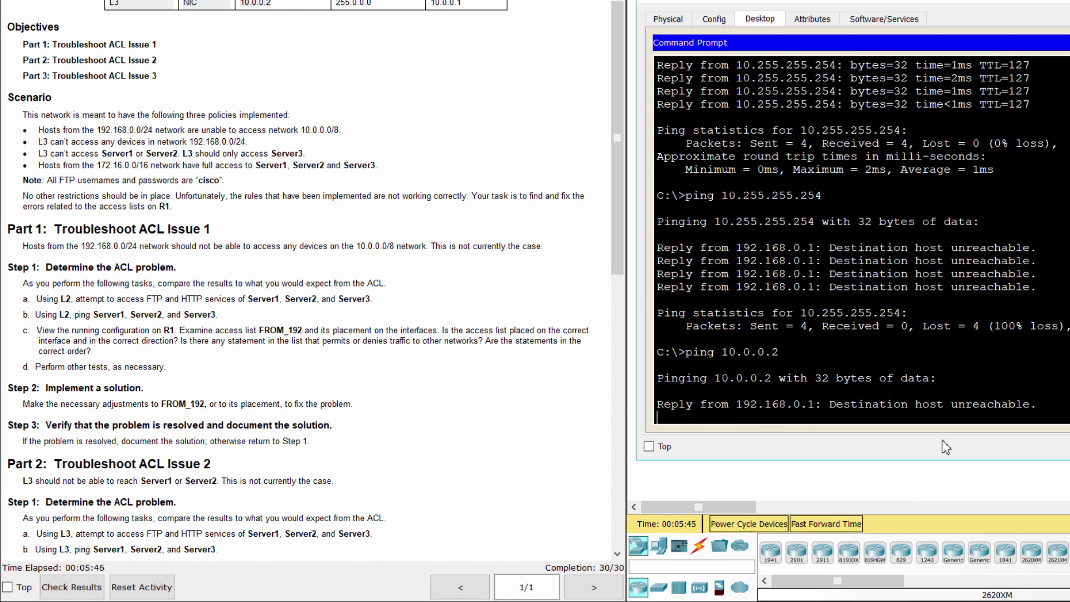
left_click(842, 475)
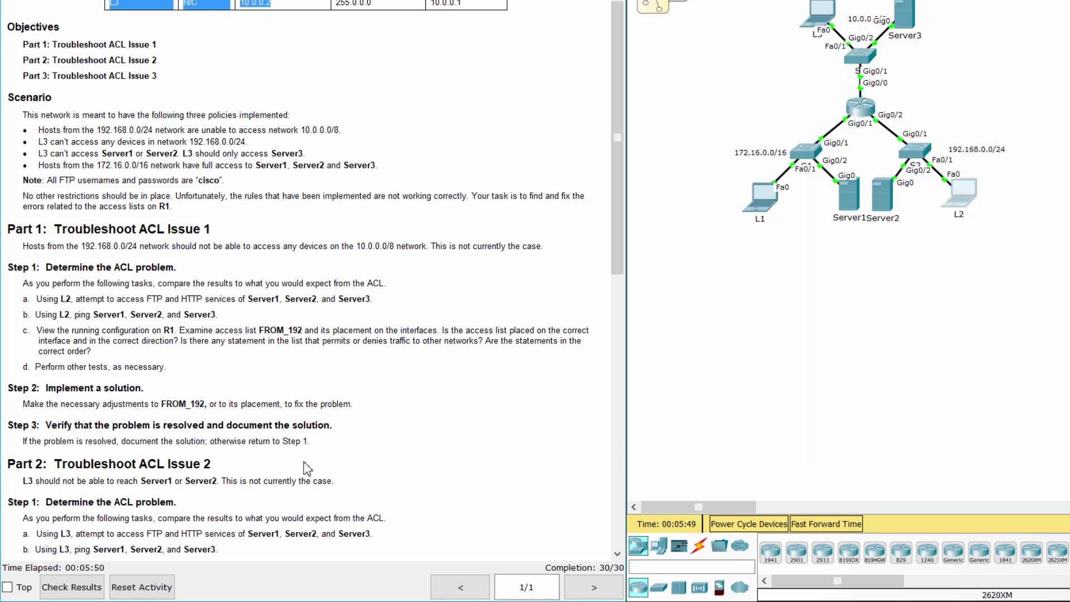
scroll(390, 468, "down", 6)
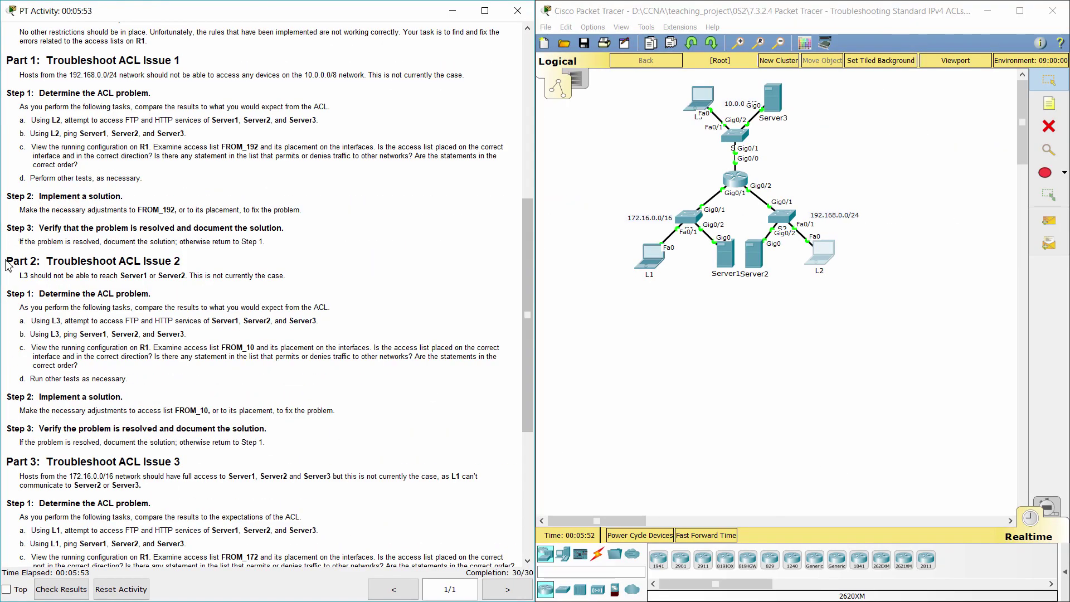
Read Part 2's L3 requirement and Step 1 tasks a and b, then open laptop L3's window
left_click_drag(7, 262, 194, 268)
left_click(194, 268)
left_click_drag(17, 276, 298, 275)
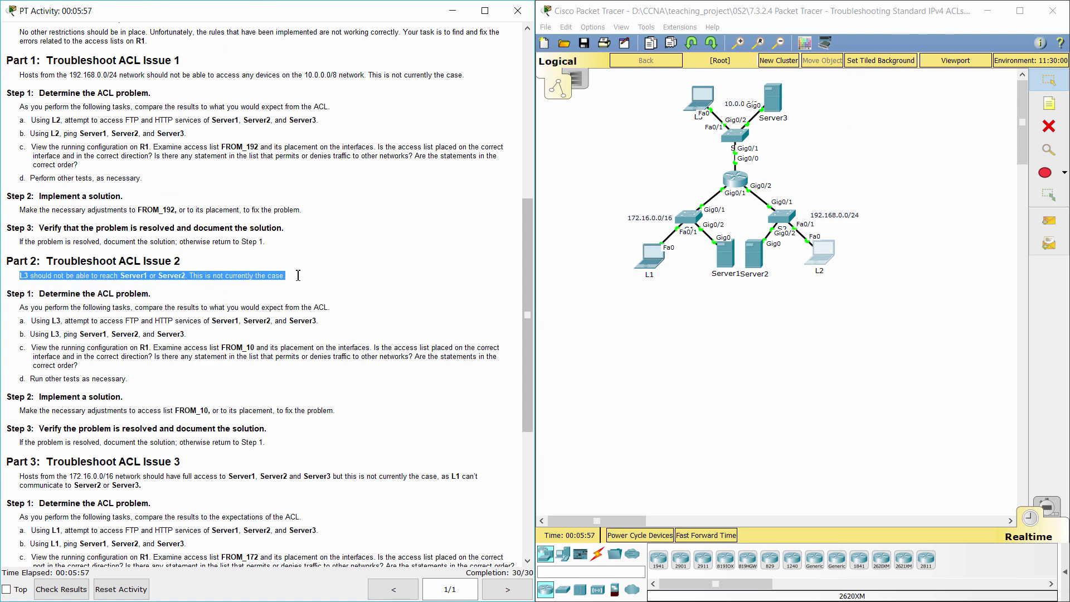
left_click(297, 284)
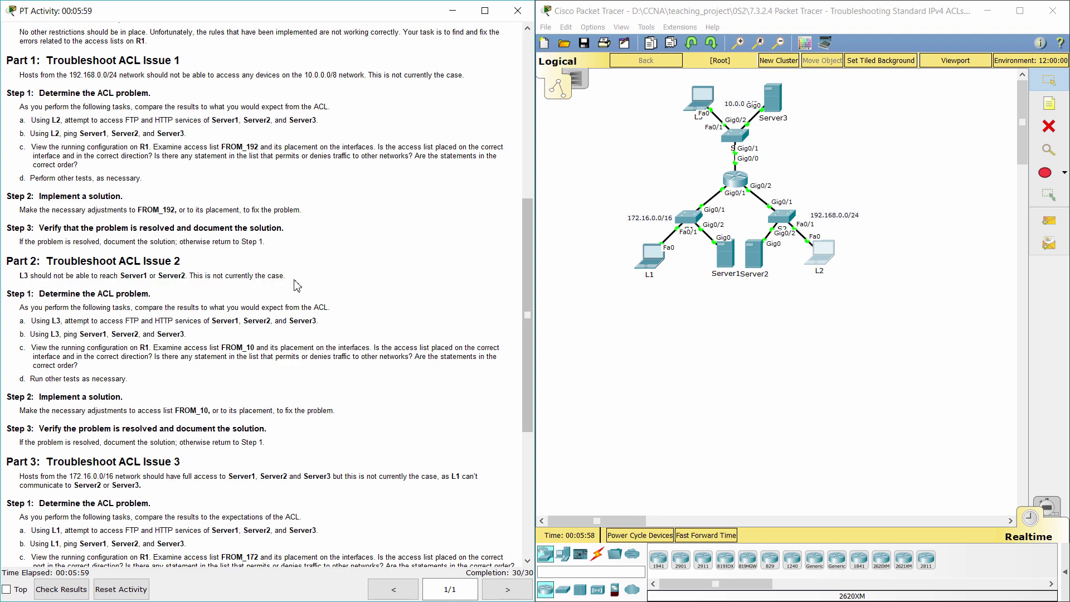
left_click_drag(7, 294, 159, 295)
left_click(23, 323)
left_click_drag(39, 322, 336, 318)
left_click(702, 96)
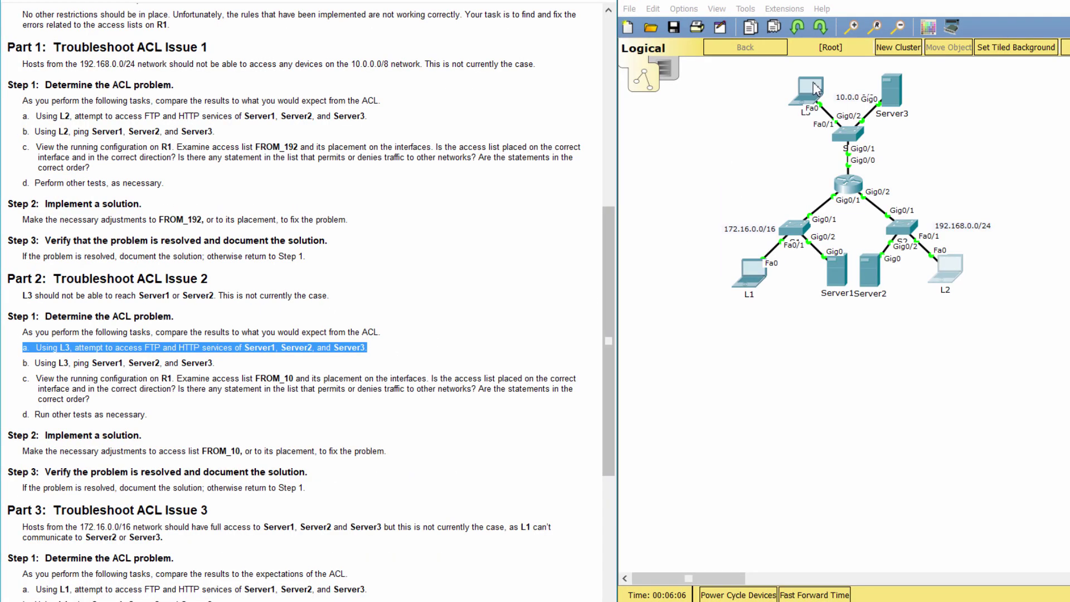
left_click_drag(612, 115, 892, 71)
Load Server1's web page at 172.16.255.254 in L3's web browser
left_click(750, 96)
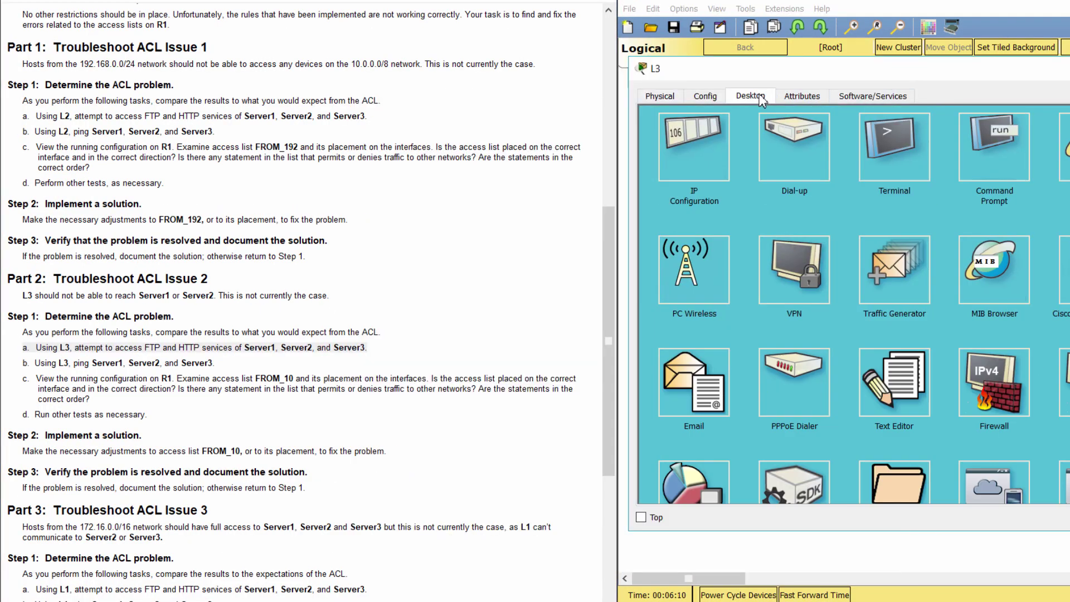
left_click(1058, 148)
left_click(406, 239)
scroll(406, 239, "up", 7)
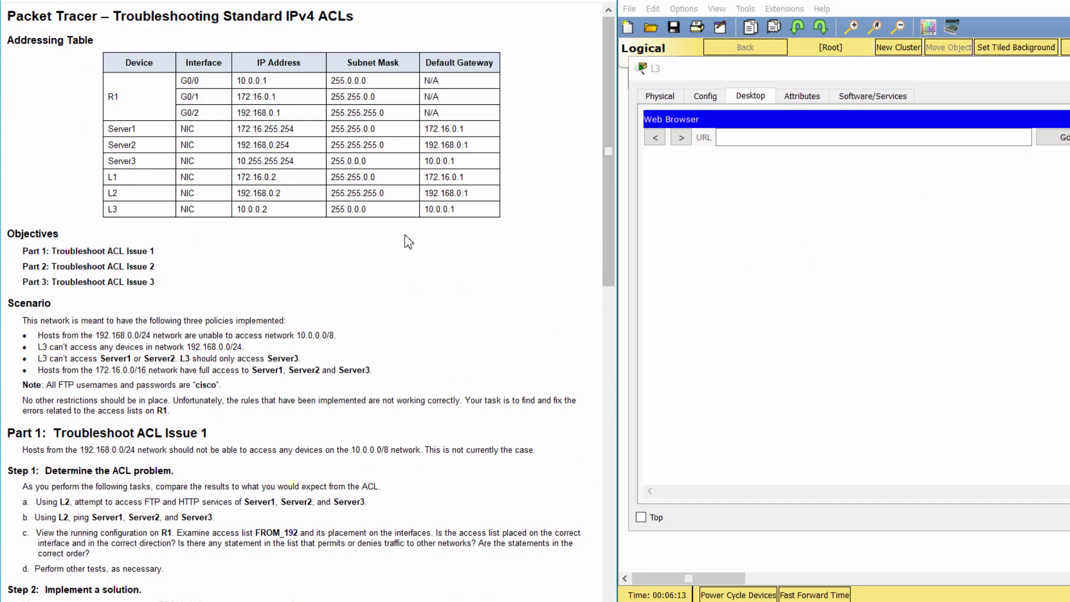
double_click(265, 129)
key("ctrl+c")
left_click(762, 139)
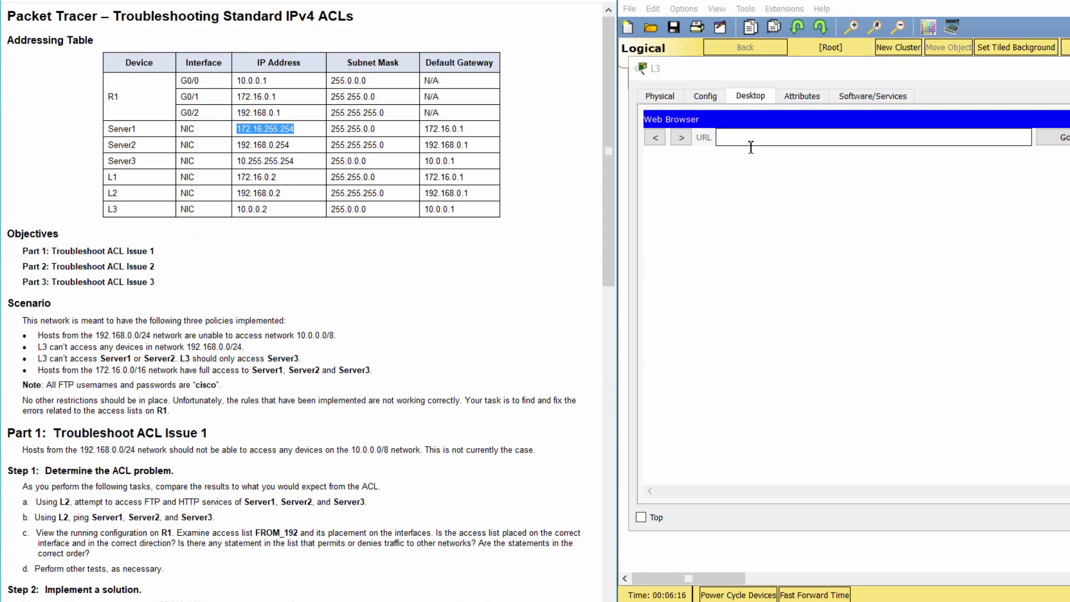
key("ctrl+v")
key("Return")
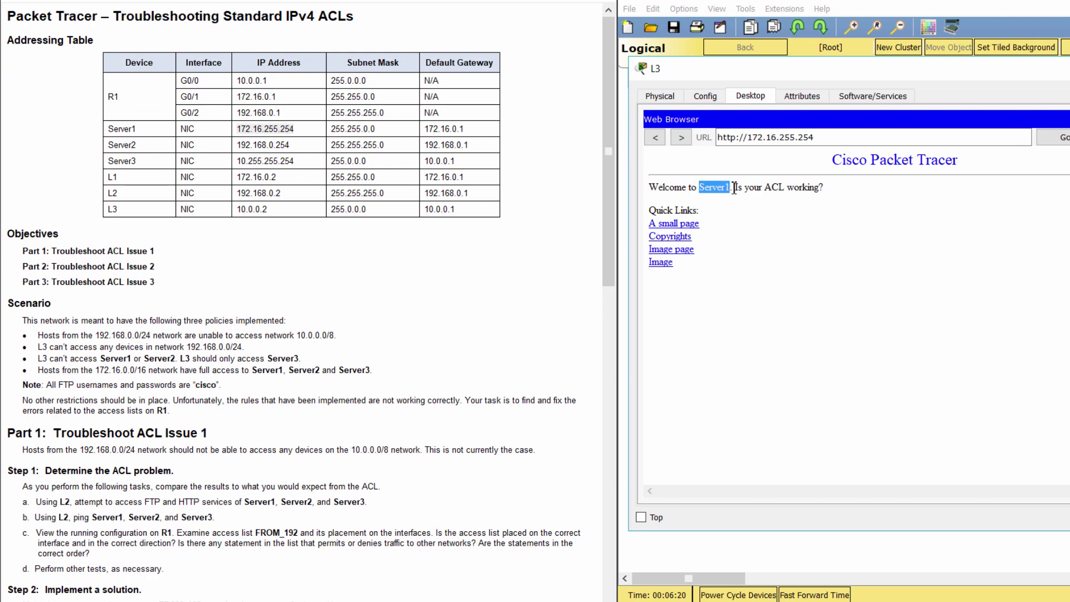
Request Server2's page at 192.168.0.254 and retry it; the request times out
double_click(263, 145)
key("ctrl+c")
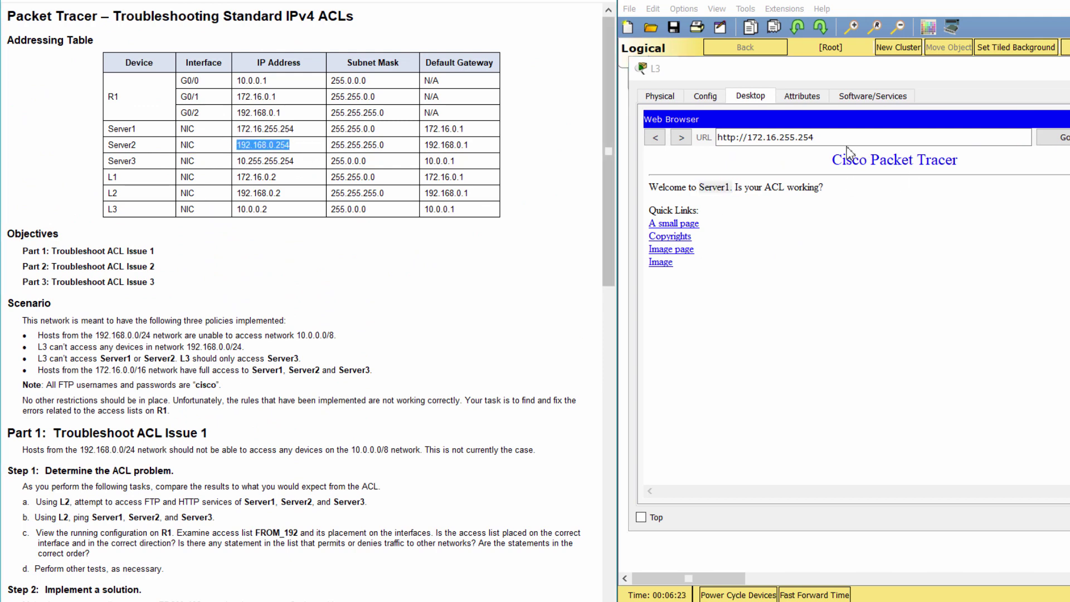
triple_click(919, 139)
key("ctrl+v")
left_click(1052, 138)
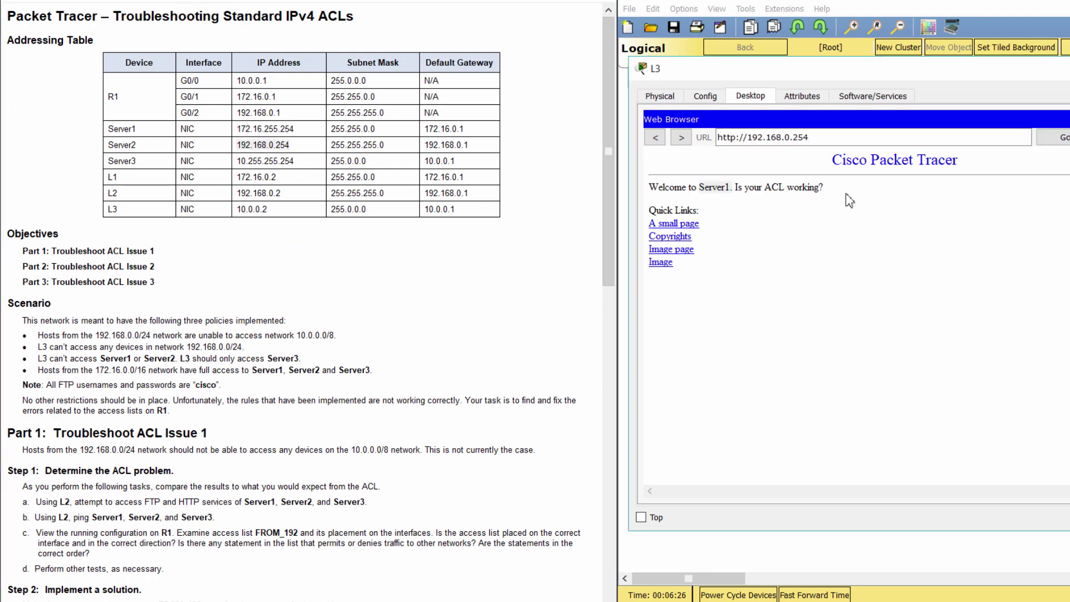
left_click(1051, 137)
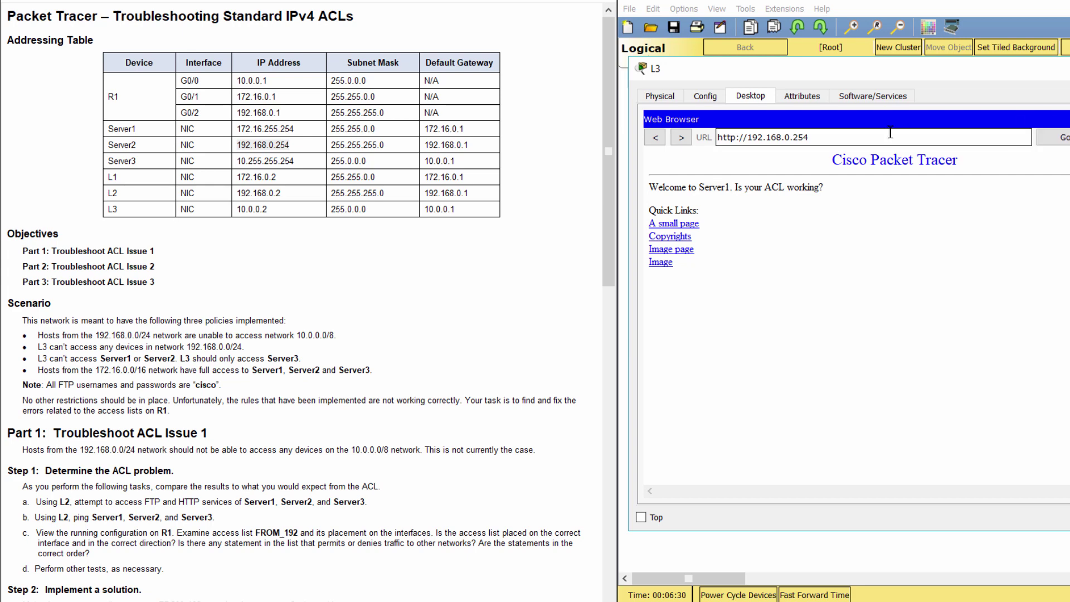
Load Server3's web page at 10.255.255.254 and check its welcome text
left_click_drag(293, 161, 240, 163)
left_click(845, 141)
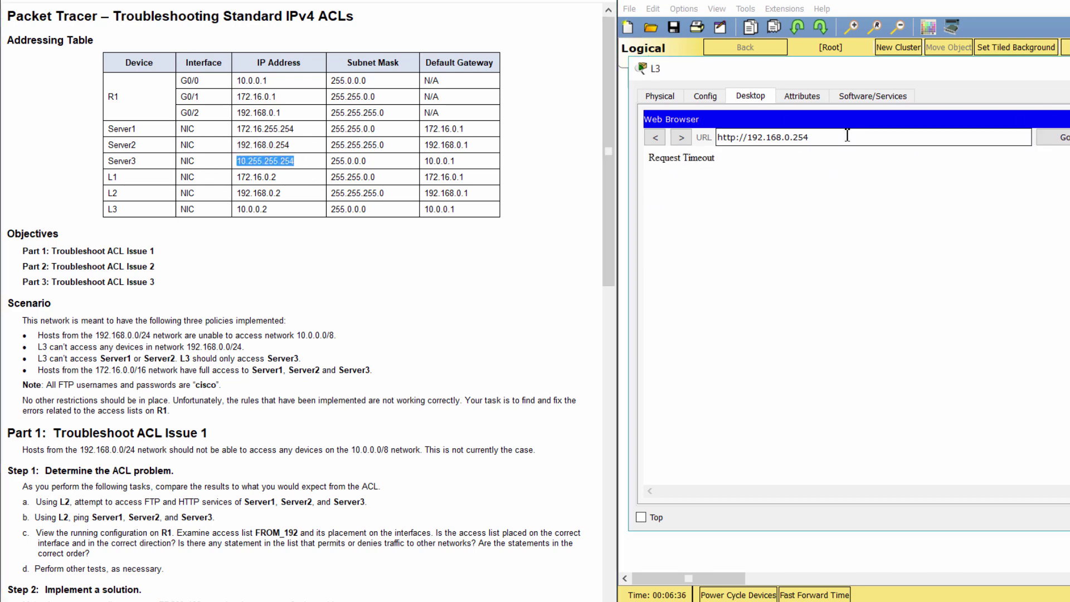
key("ctrl+v")
key("Return")
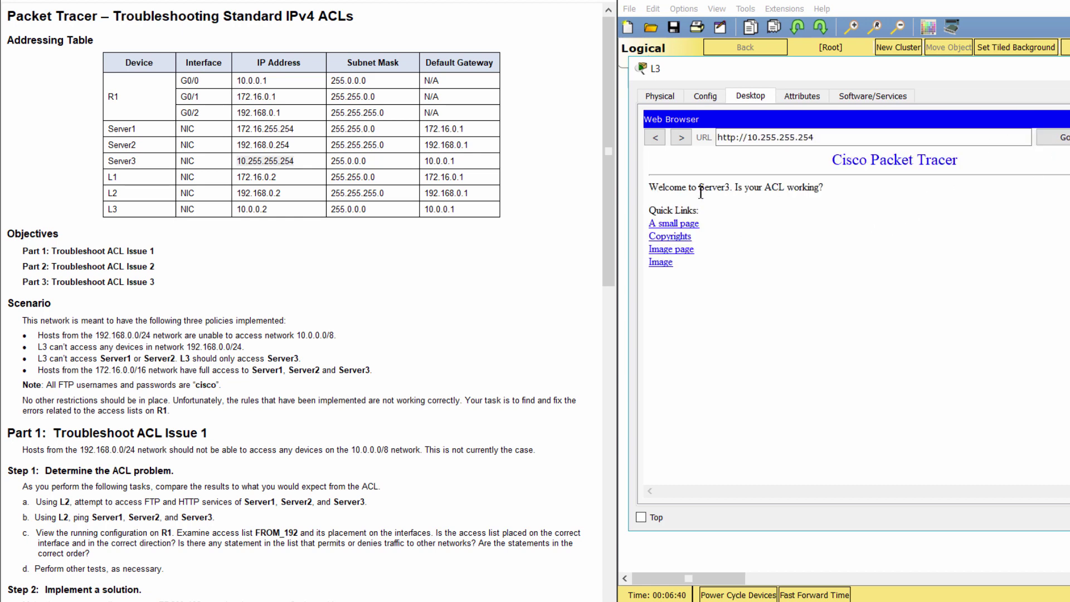
left_click_drag(698, 190, 730, 198)
double_click(732, 191)
left_click_drag(785, 222, 808, 229)
left_click(809, 229)
Review task b about pinging the servers and close L3's web browser
left_click(487, 308)
scroll(486, 308, "down", 6)
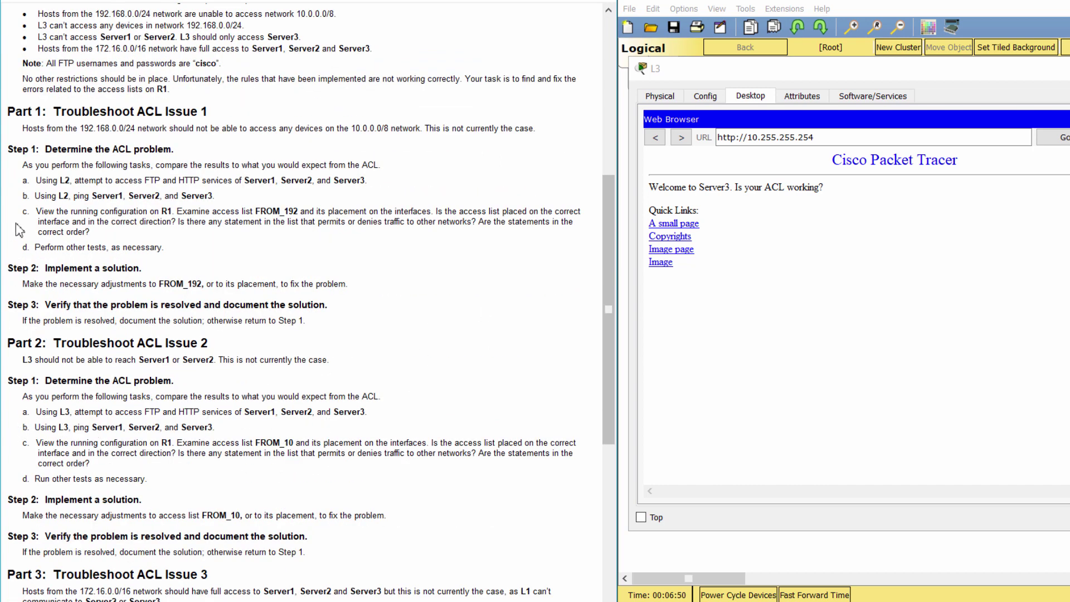
left_click_drag(16, 429, 229, 425)
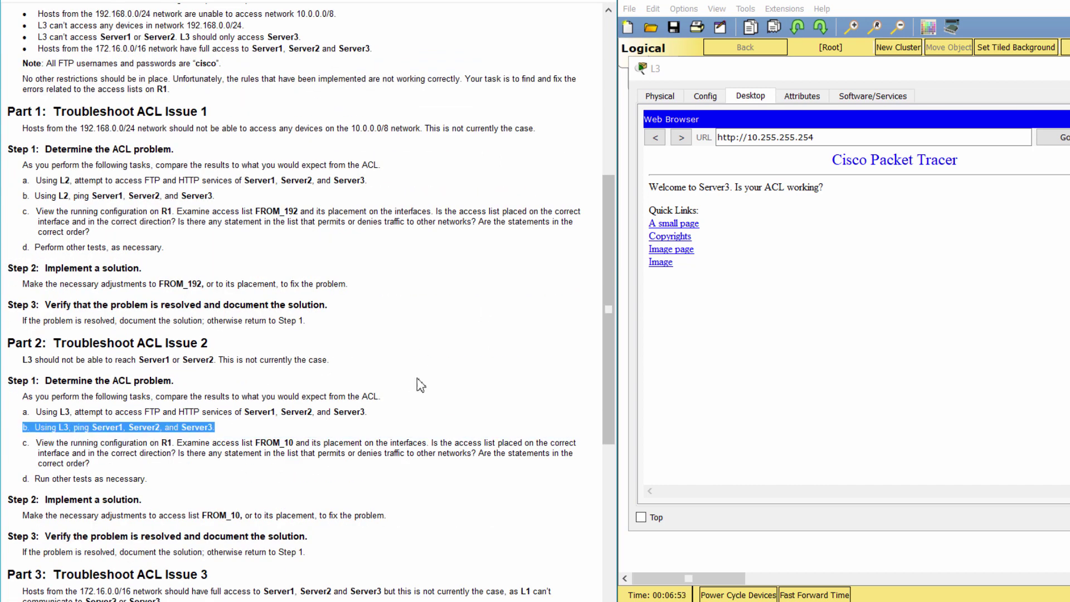
left_click(1062, 118)
From L3's command prompt, ping 172.16.255.254, 192.168.0.254 and 10.255.255.254
left_click(1007, 173)
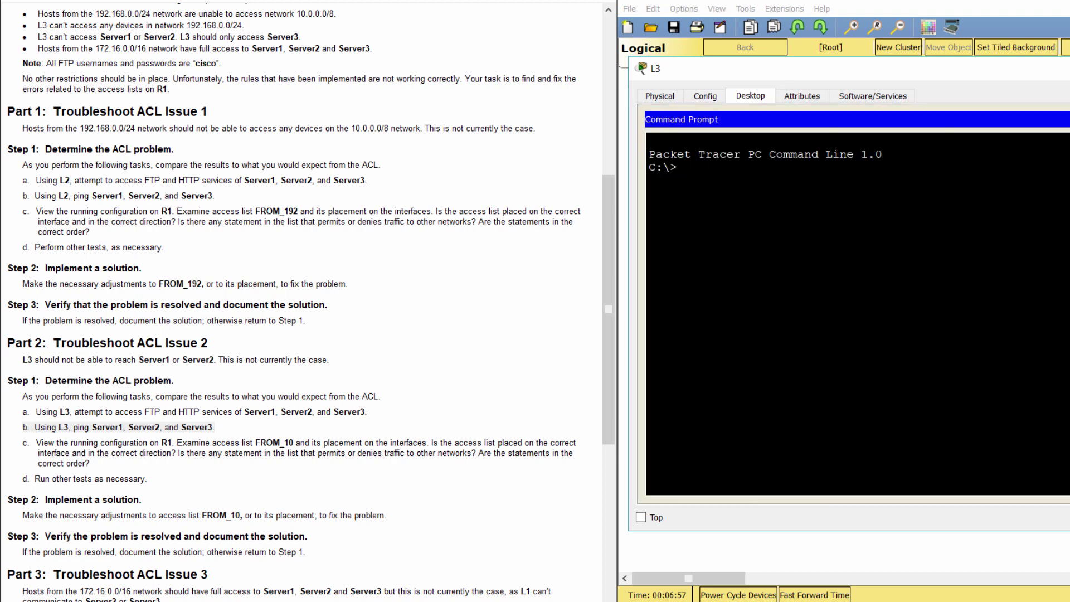
scroll(576, 362, "up", 6)
type("pin")
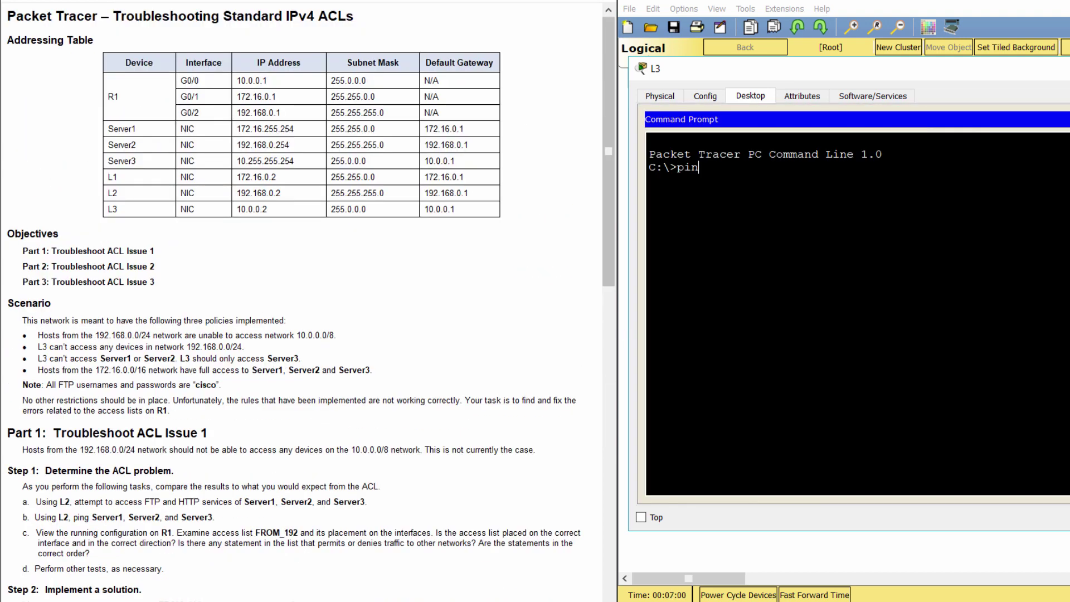
type("g 172.16.255.254")
key("Return")
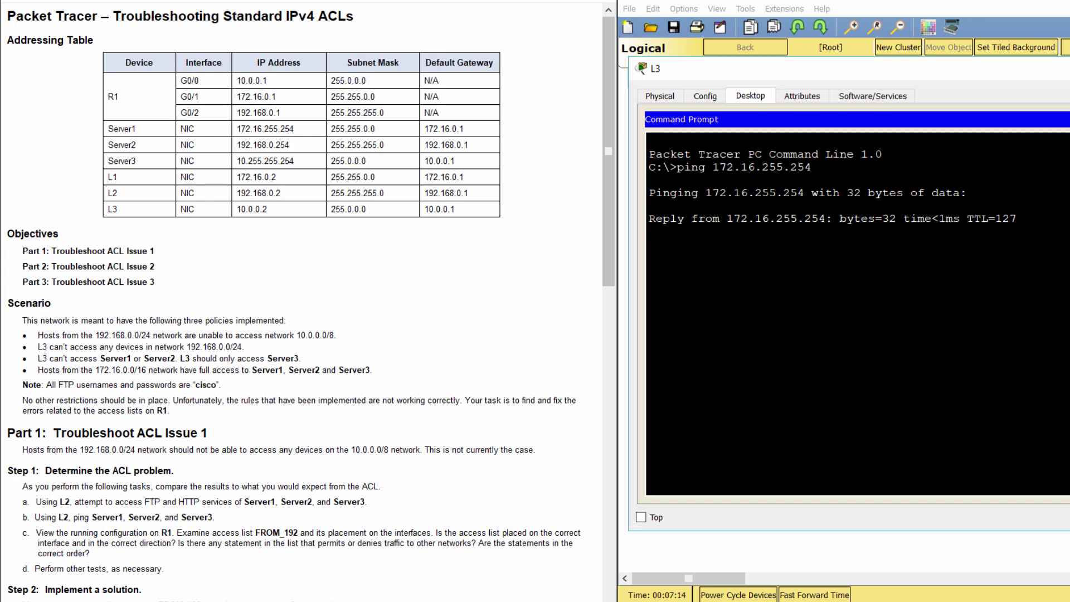
type("ping")
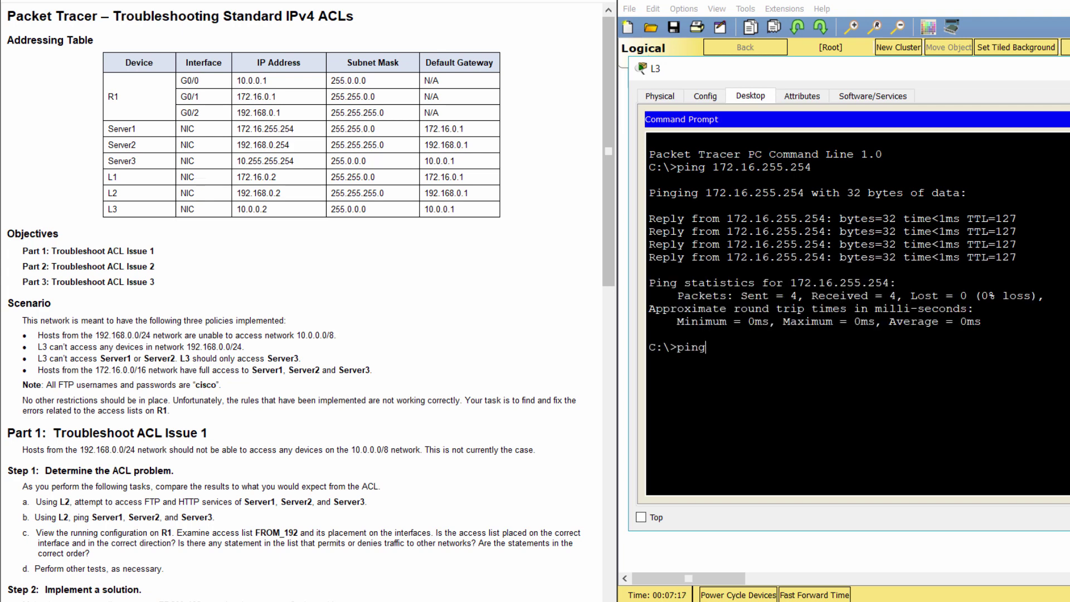
type(" 192.168.0.254")
key("Return")
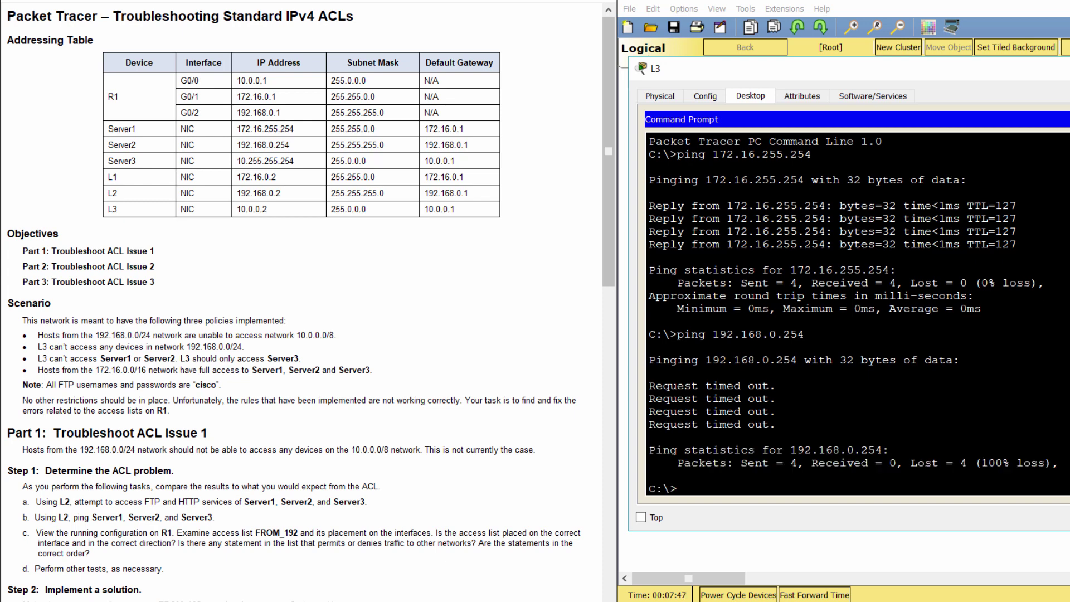
type("ping 10.255.255.254")
key("Return")
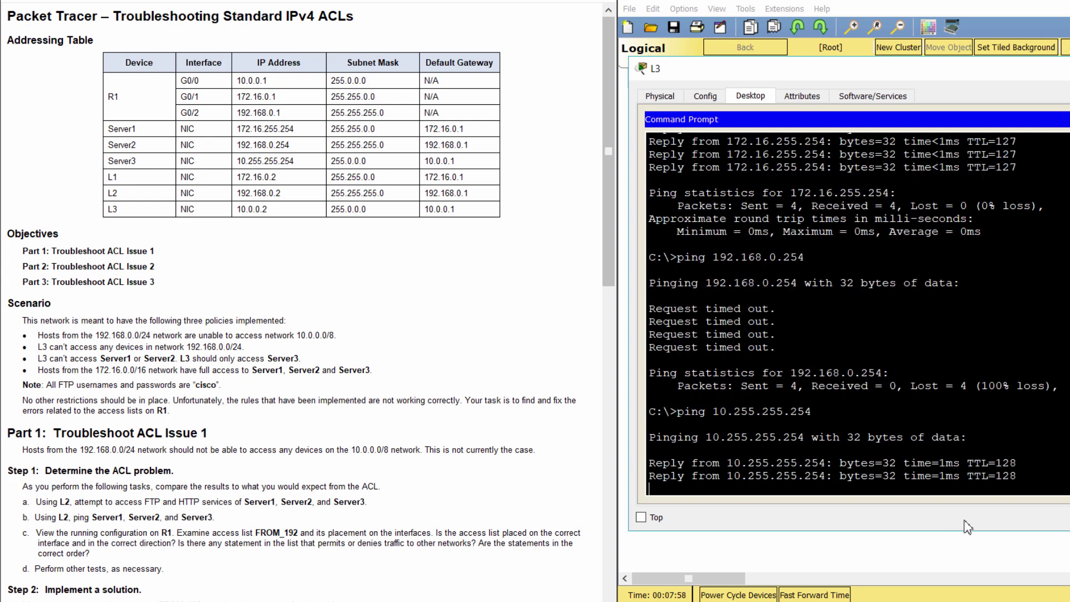
Scroll the lab instructions to task c about examining FROM_10
left_click(423, 518)
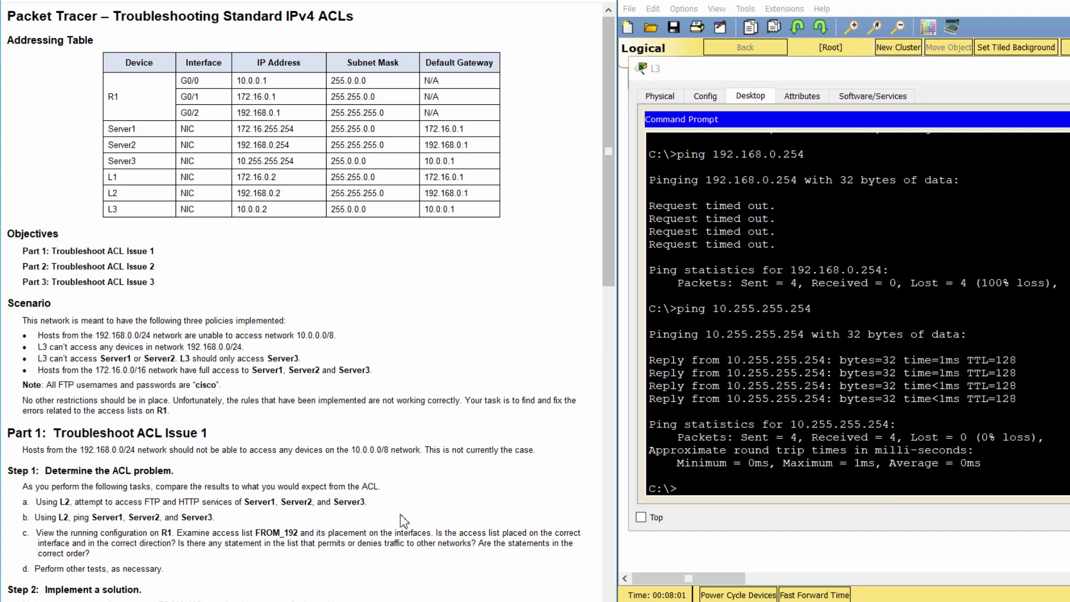
scroll(348, 535, "down", 5)
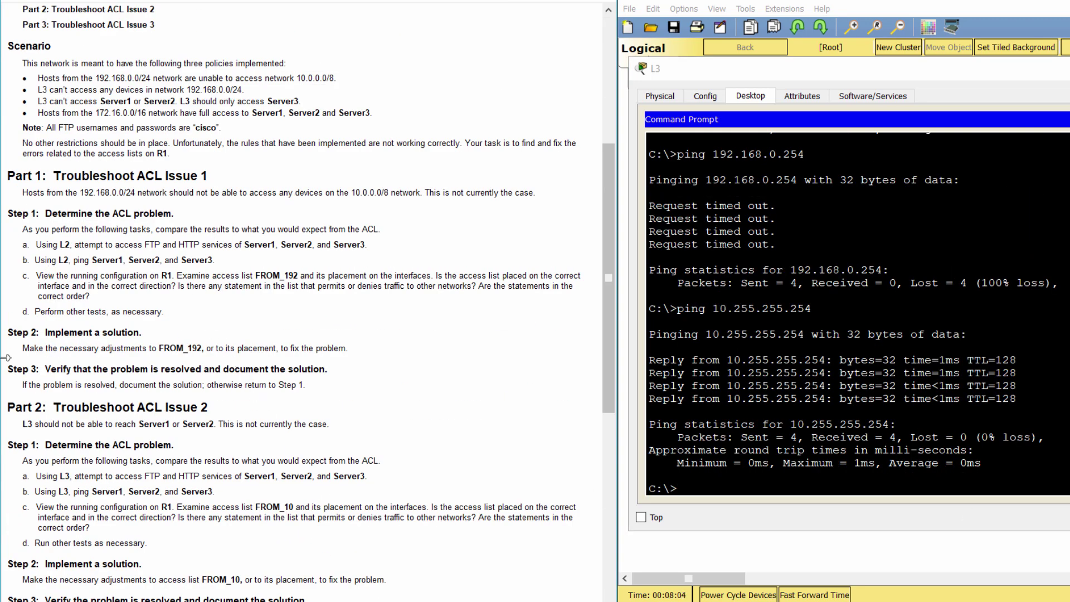
scroll(36, 529, "down", 1)
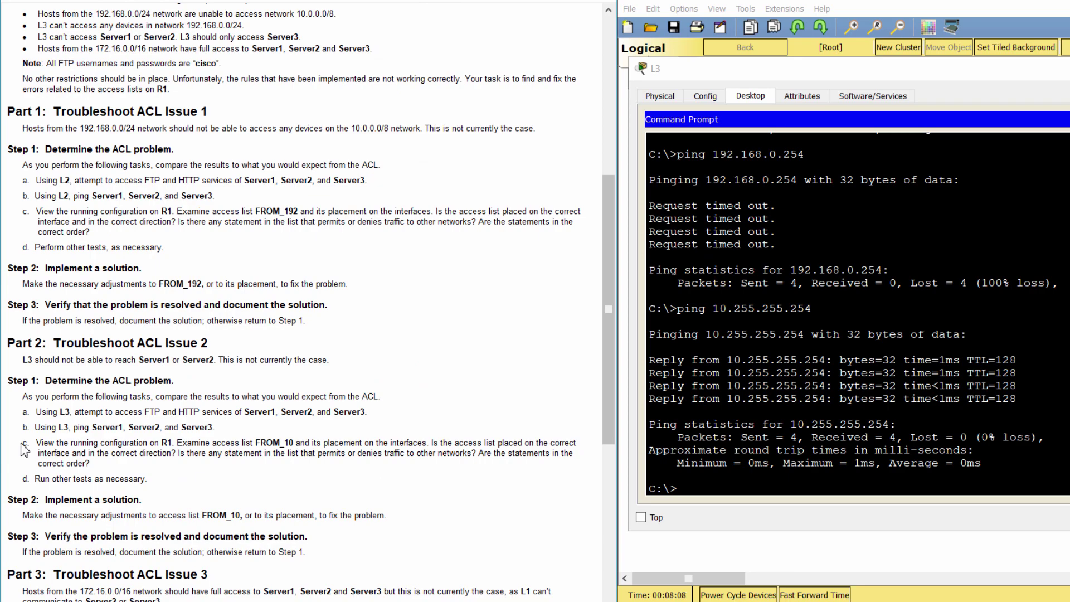
left_click_drag(22, 441, 113, 466)
Page through R1's running configuration to find FROM_10 denying host 10.0.0.22
left_click(1030, 74)
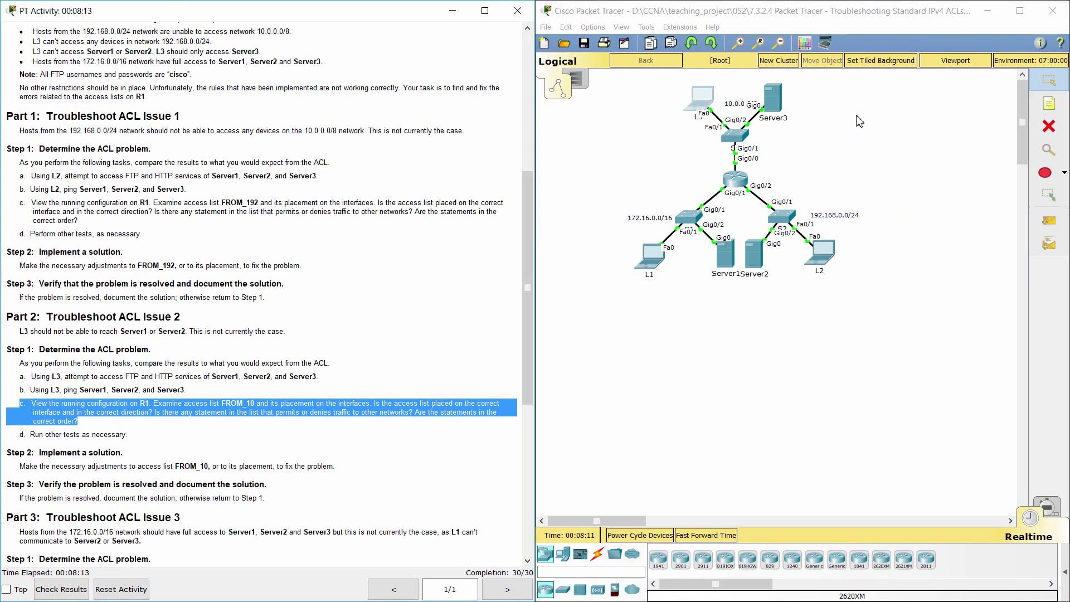
left_click(747, 181)
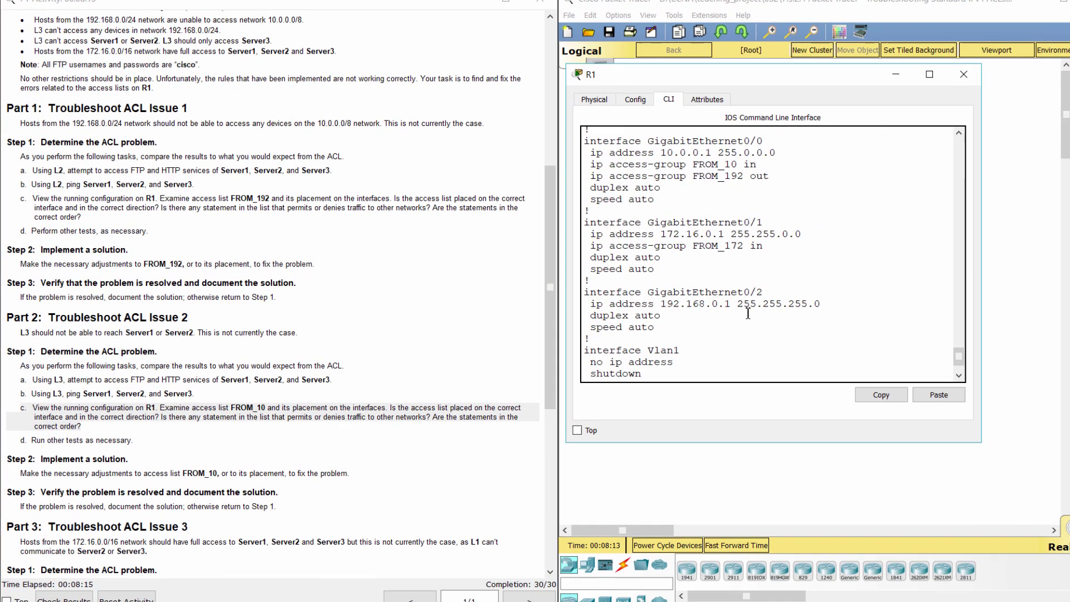
scroll(717, 312, "down", 4)
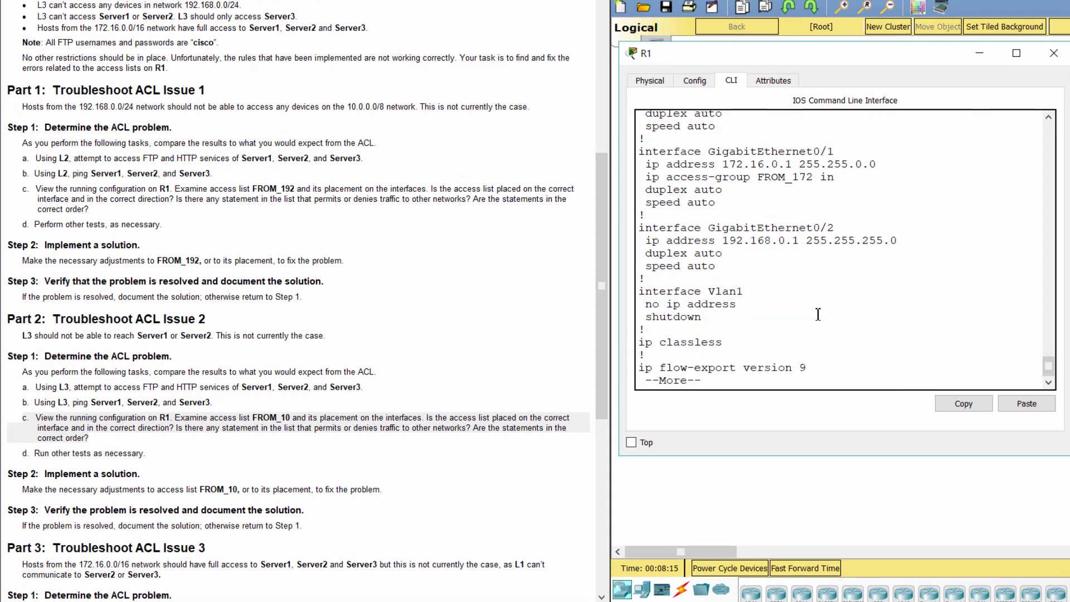
key("space")
key("space")
scroll(818, 315, "up", 3)
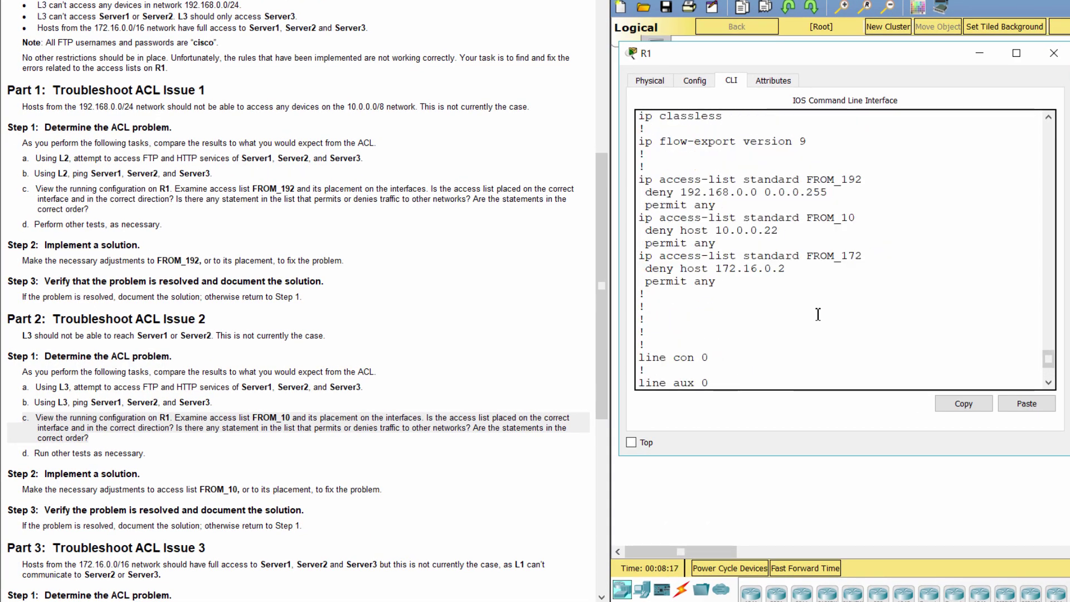
scroll(818, 315, "up", 3)
scroll(818, 314, "down", 3)
left_click_drag(642, 220, 730, 241)
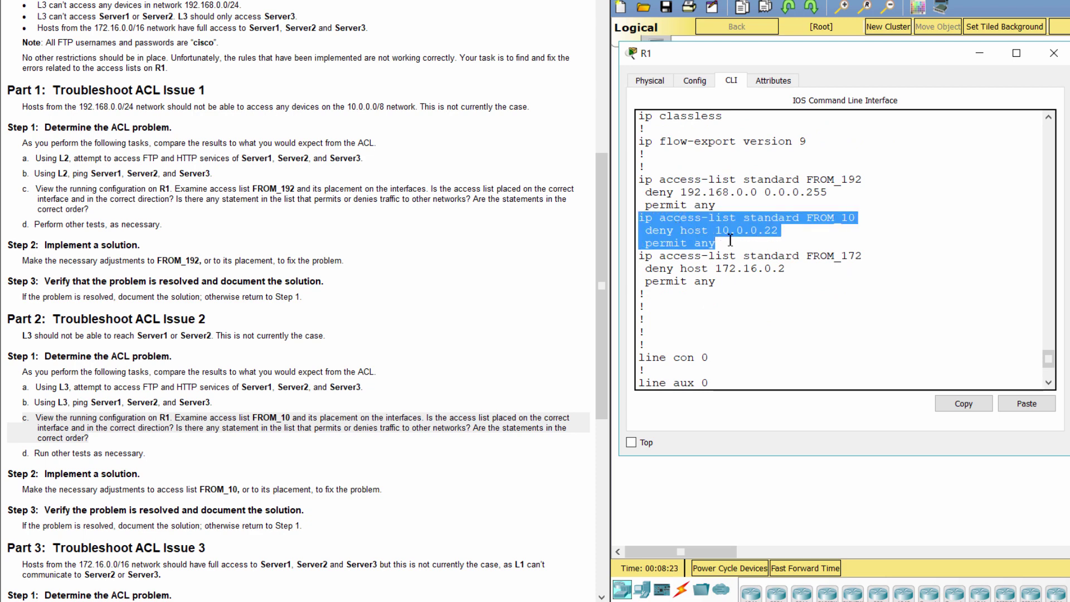
left_click(774, 230)
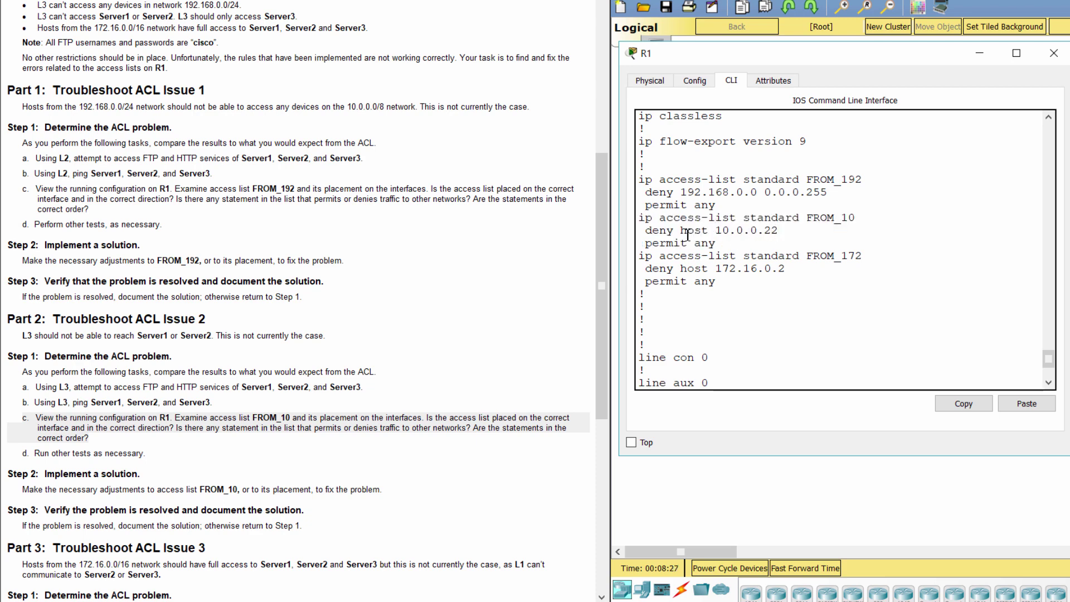
left_click_drag(682, 230, 794, 231)
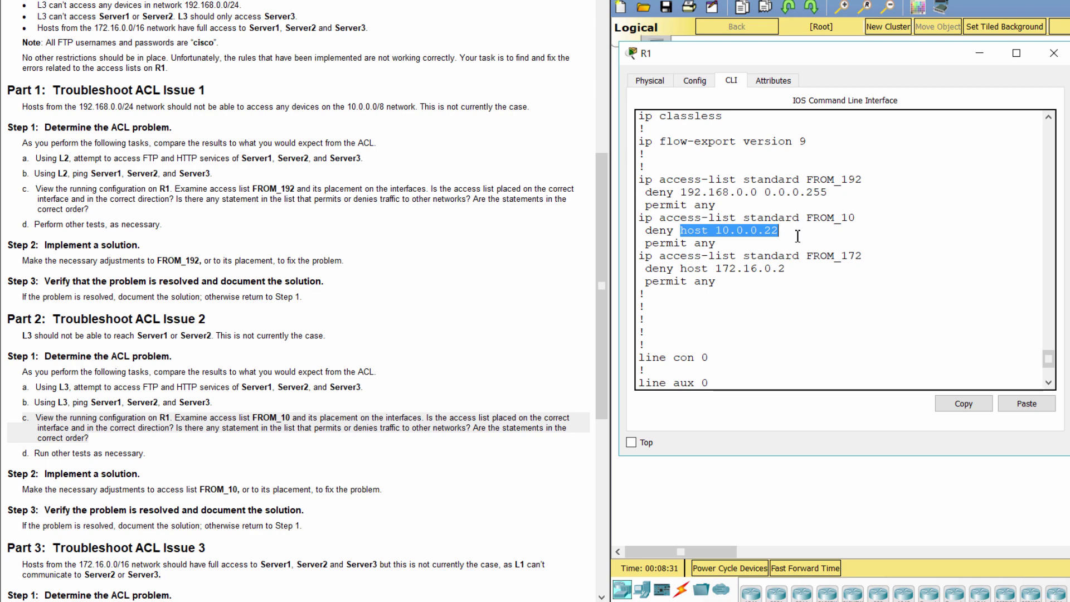
scroll(387, 250, "up", 6)
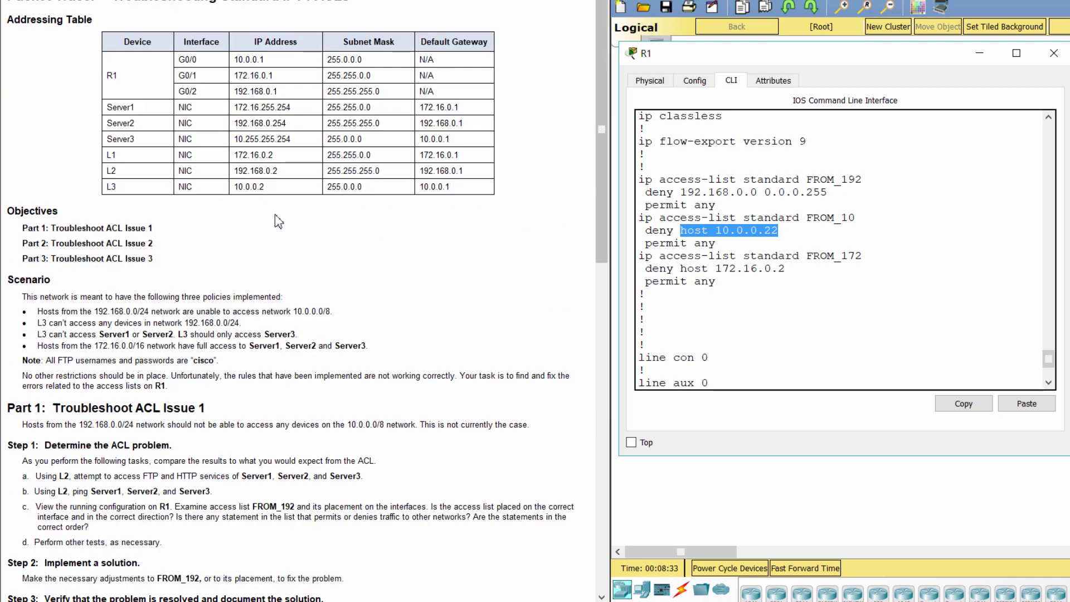
Compare with L3's 10.0.0.2 in the addressing table, note Step 2, and reset R1's prompt
left_click(236, 185)
left_click_drag(237, 185, 116, 190)
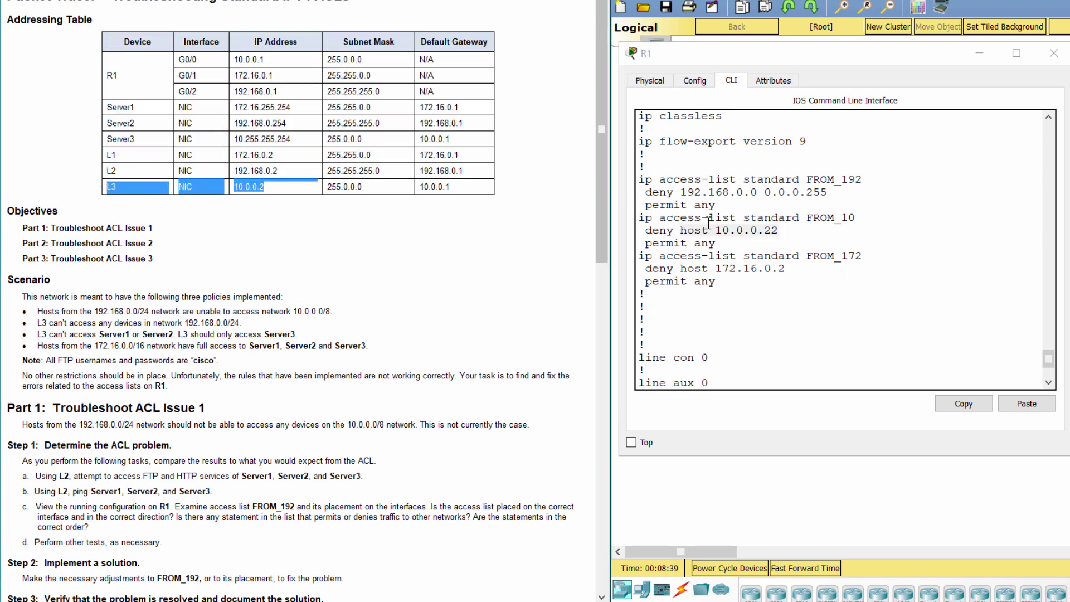
left_click(780, 382)
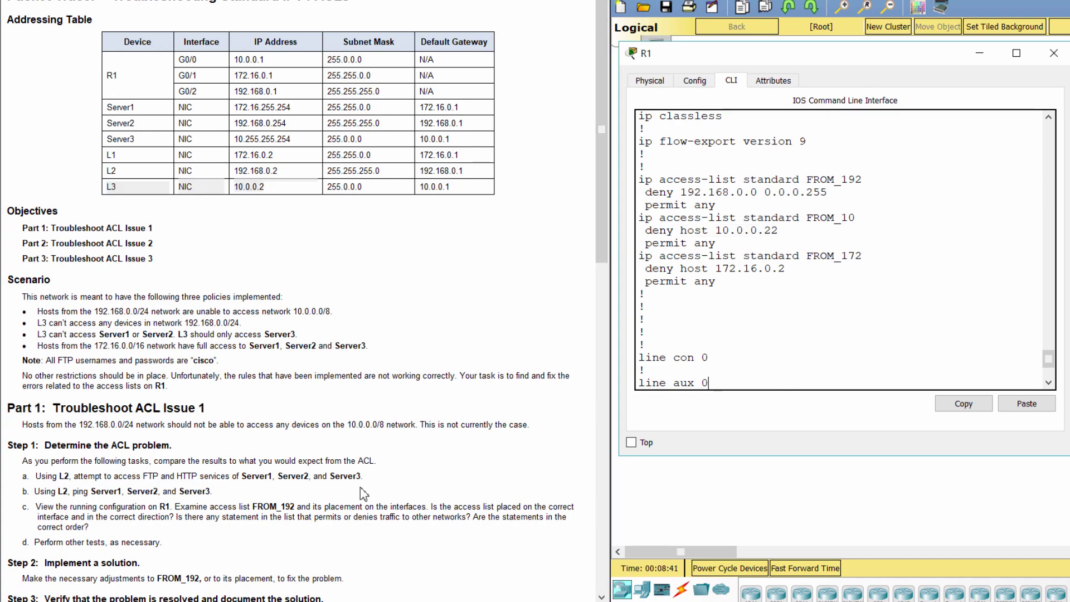
scroll(364, 495, "down", 6)
scroll(304, 453, "down", 1)
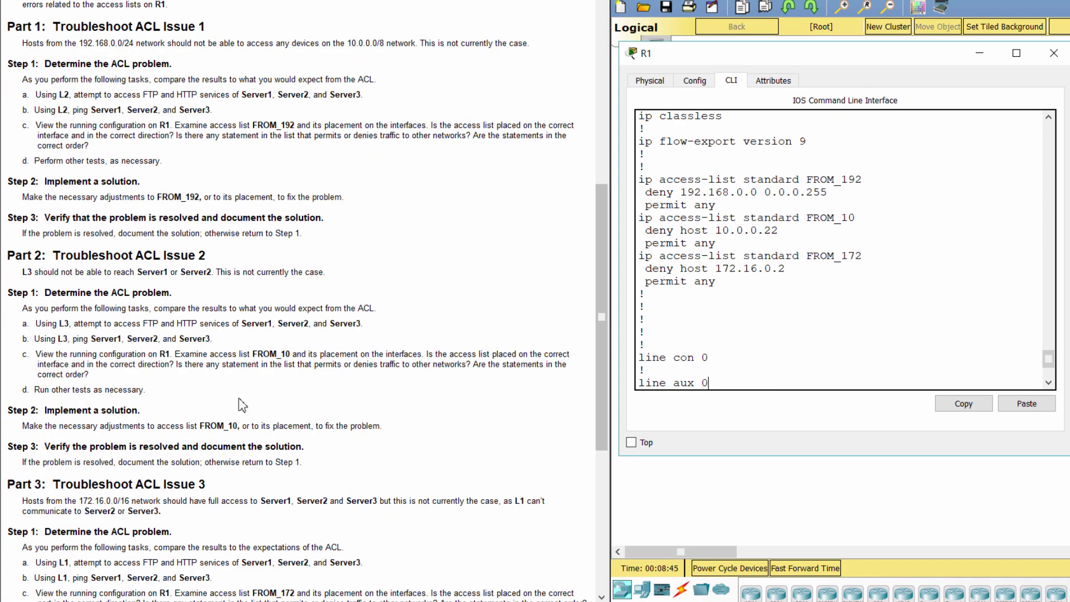
left_click(238, 399)
left_click_drag(10, 416, 156, 415)
left_click(788, 381)
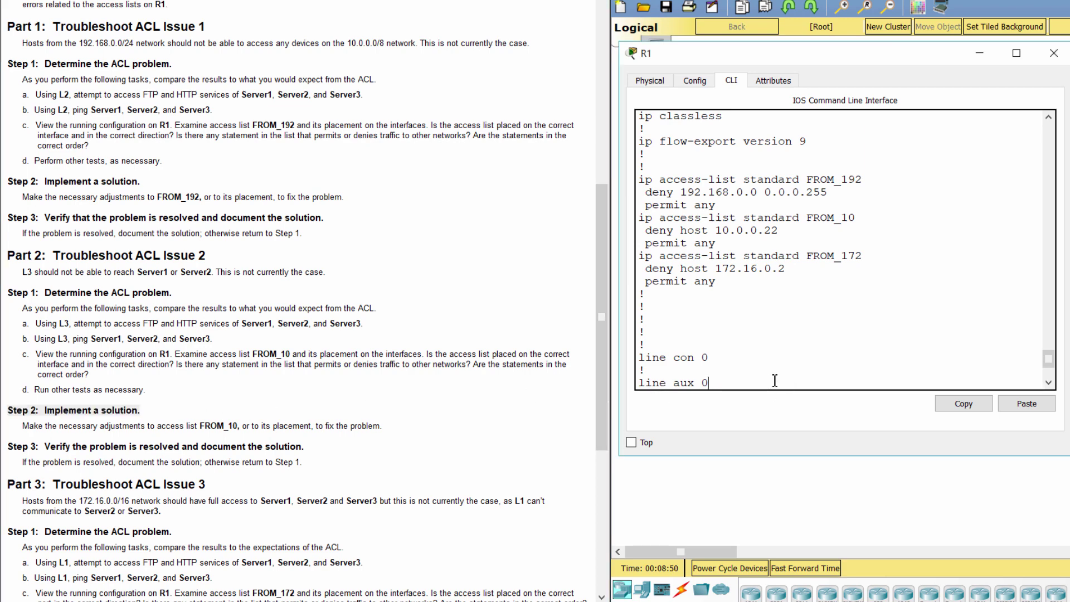
key("Return")
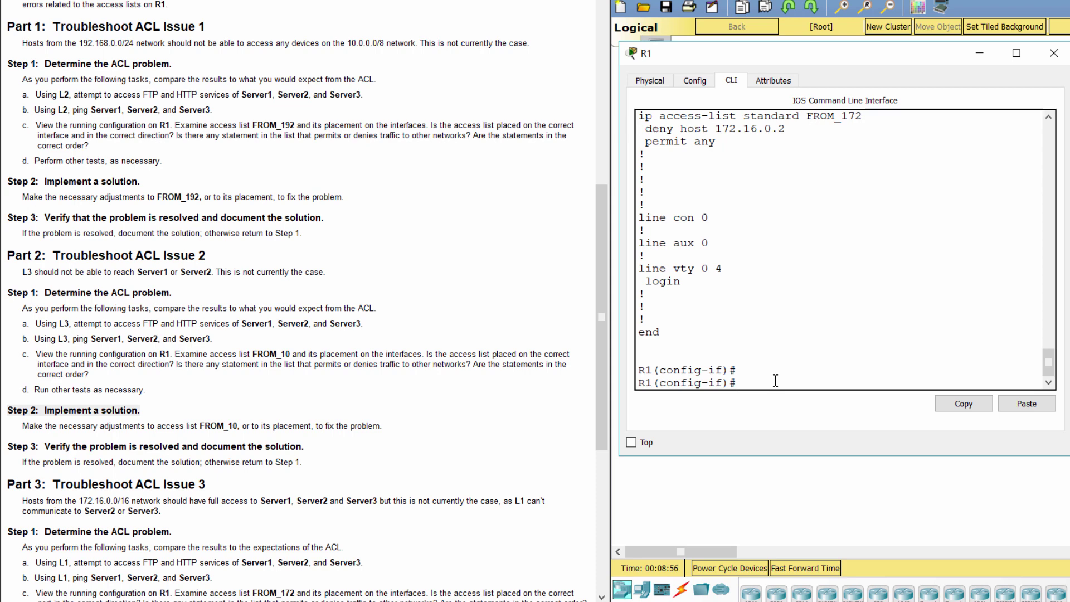
Exit interface mode and enter standard access list FROM_10 for editing
type("exit")
key("Return")
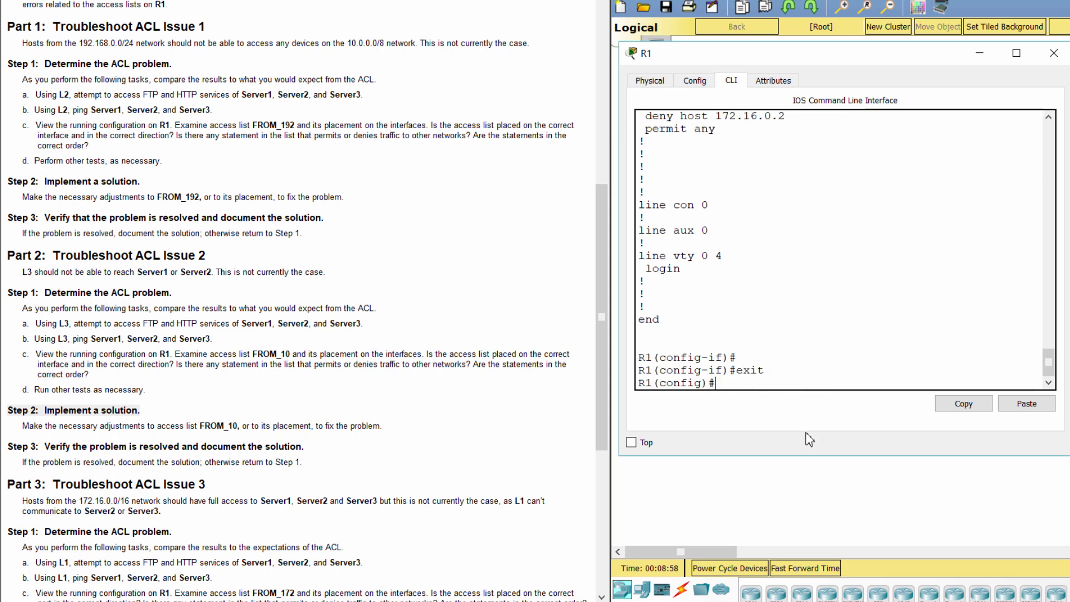
type("ip")
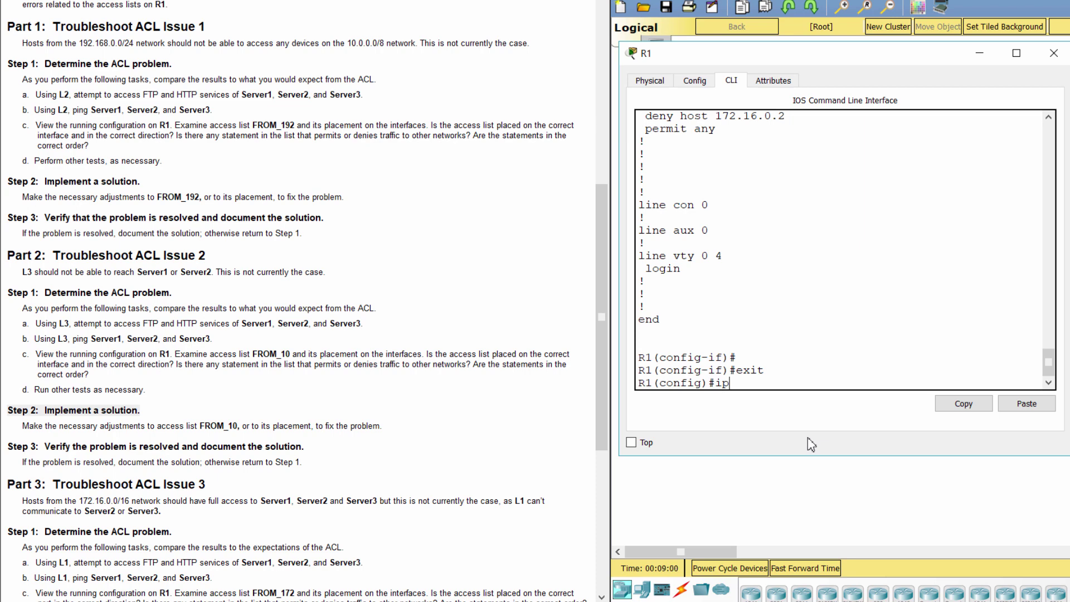
type(" access-list sta")
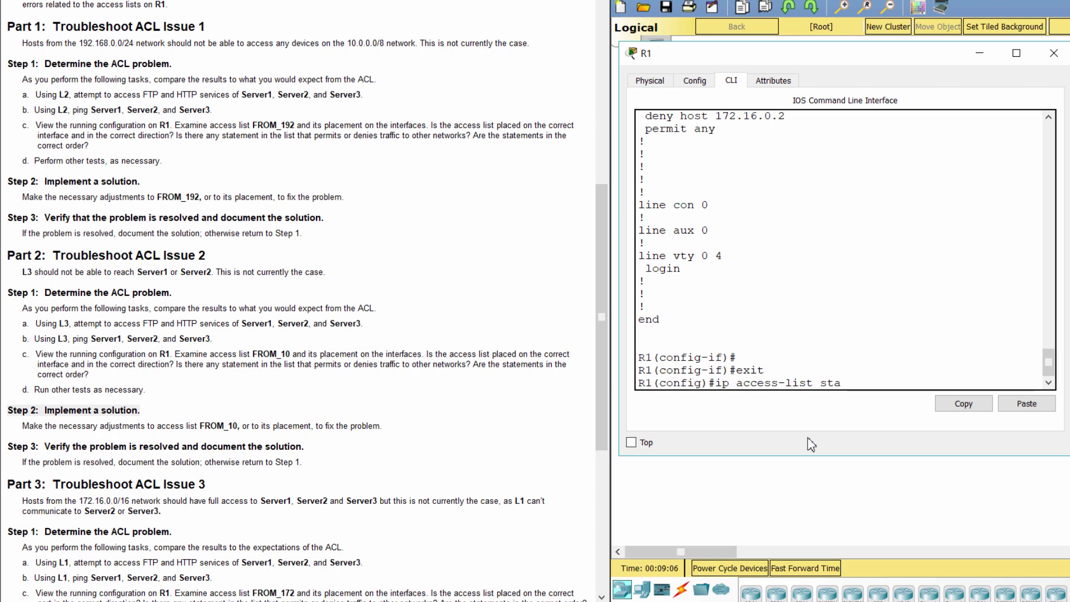
type("n")
type("dard FROM_")
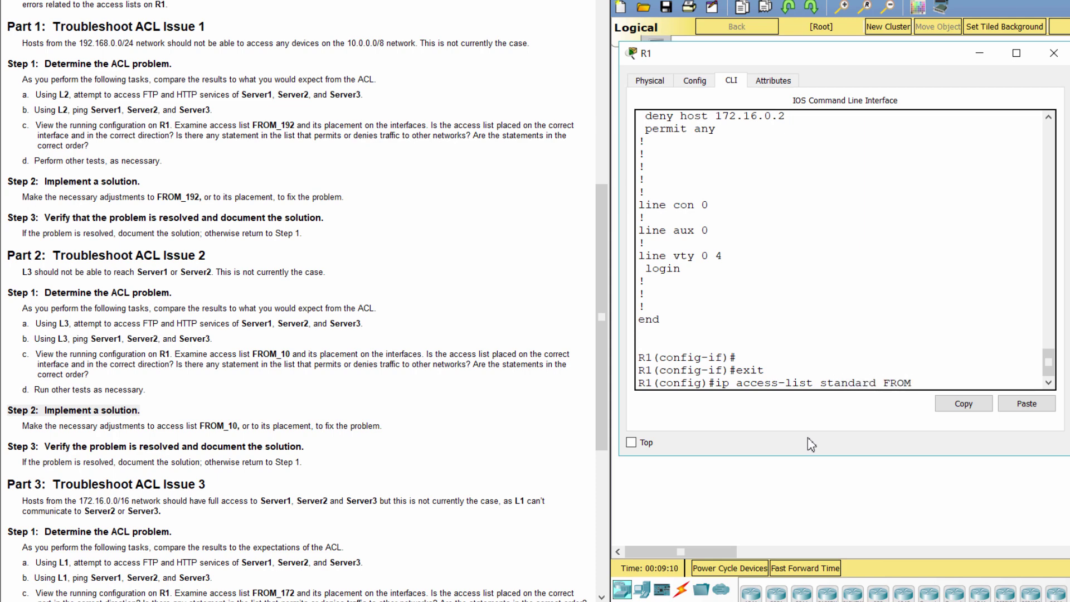
type("10")
key("Return")
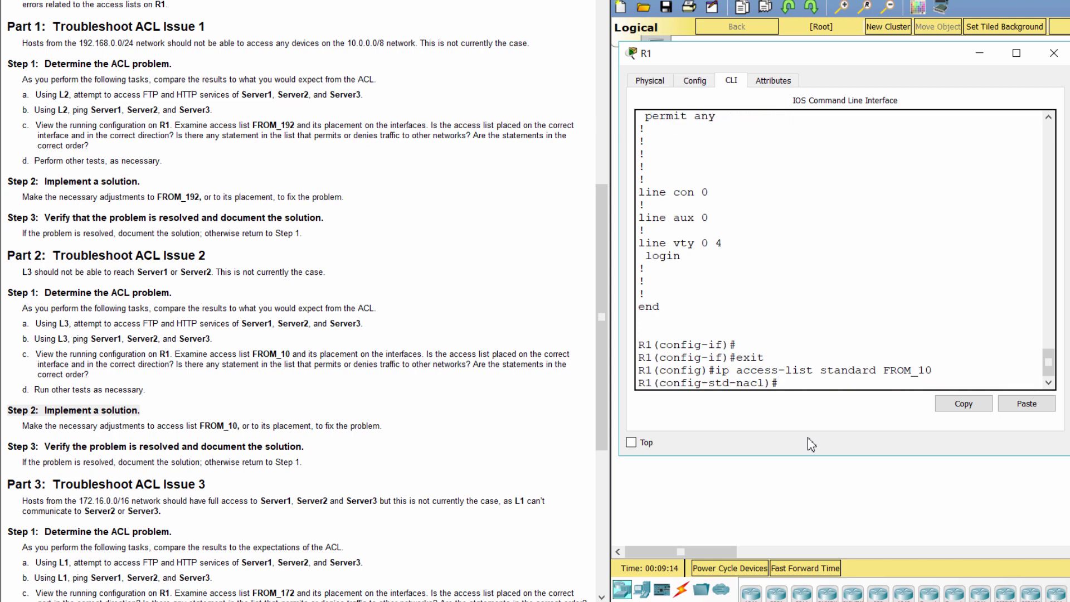
Remove deny host 10.0.0.22 and add entry 5 deny host 10.0.0.2
type("no deny host 10.0.0.22")
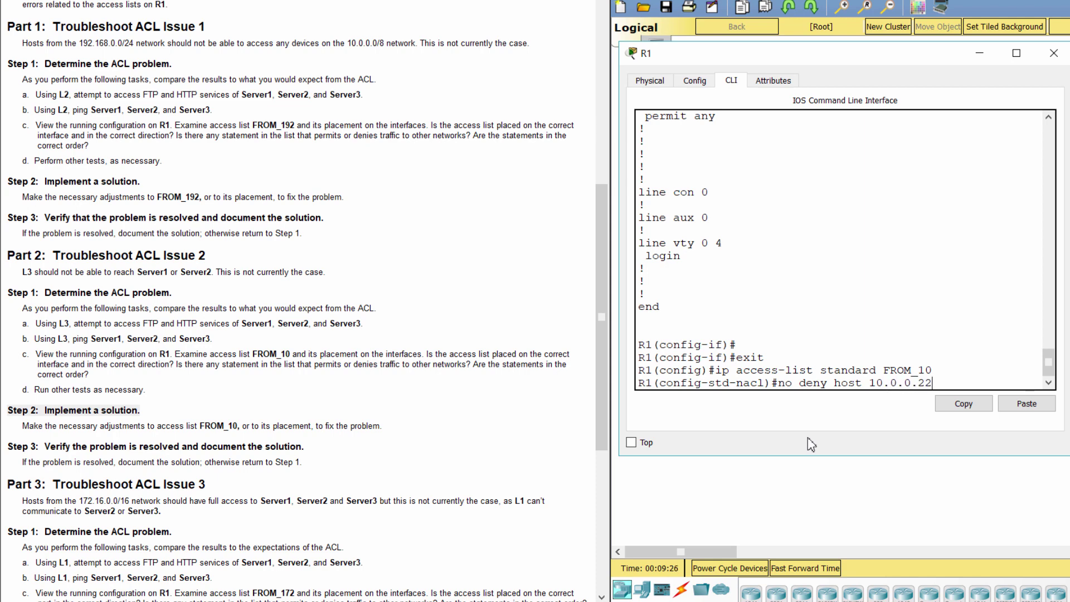
key("Return")
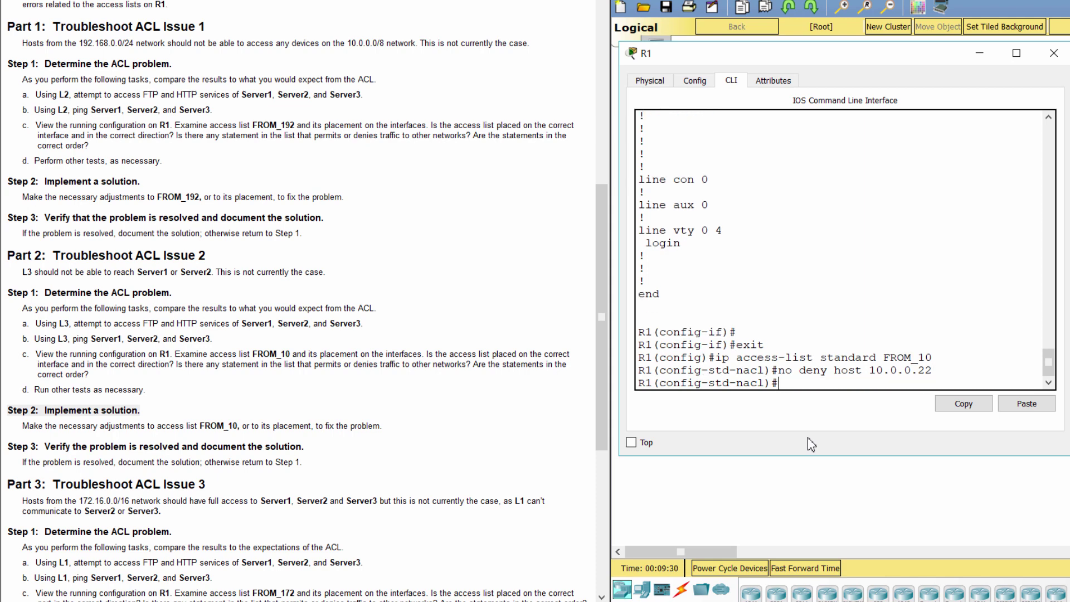
type("5 deny host 10.0.0.2")
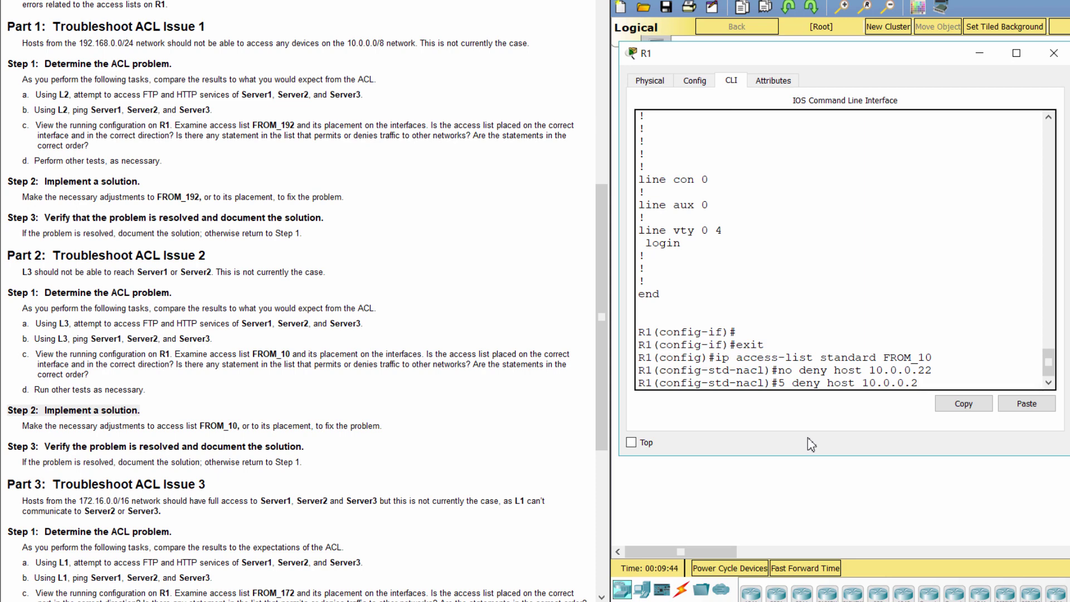
key("Return")
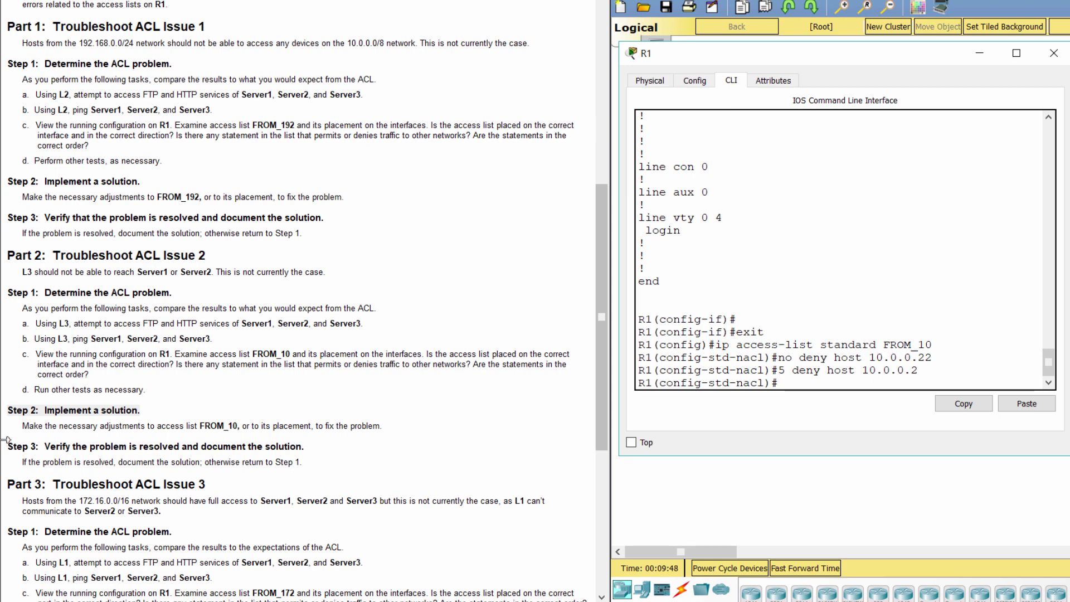
left_click_drag(10, 446, 306, 444)
left_click(806, 384)
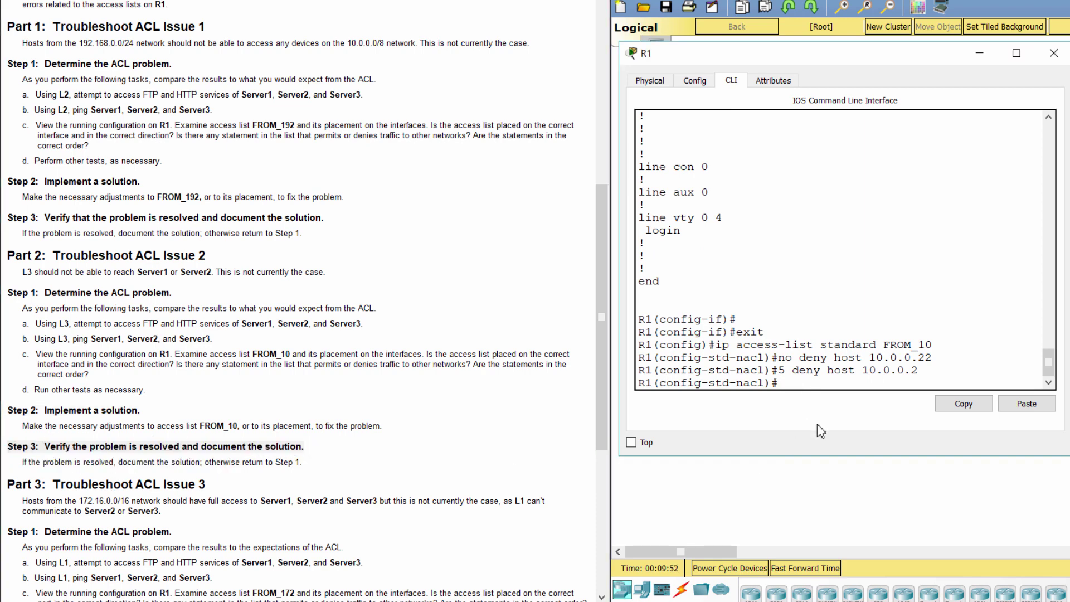
Run do show run and verify FROM_10 now denies host 10.0.0.2
type("do show ru")
key("Return")
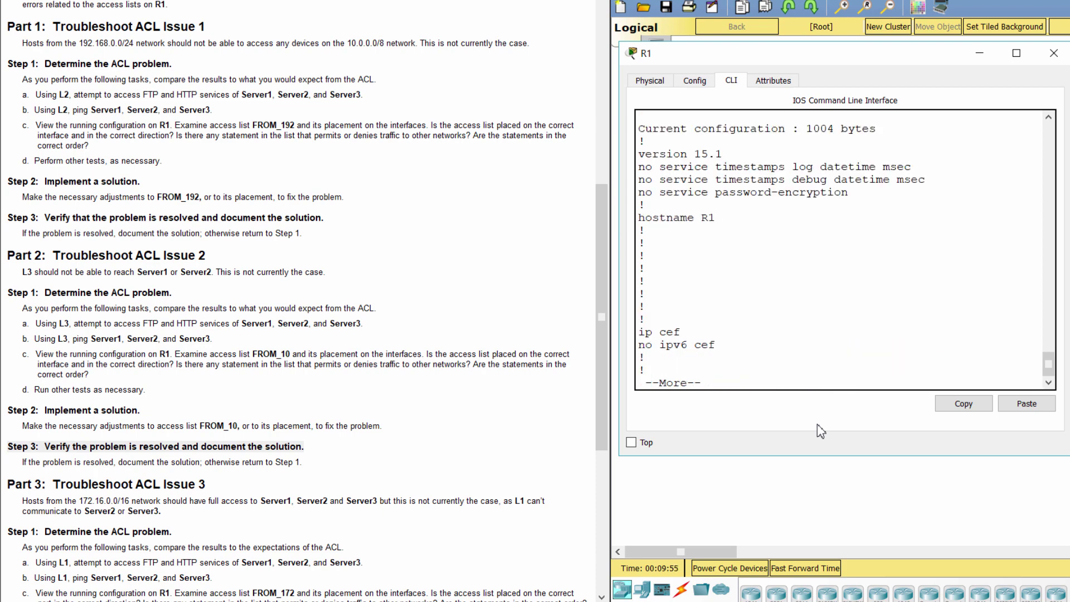
key("space")
key("space")
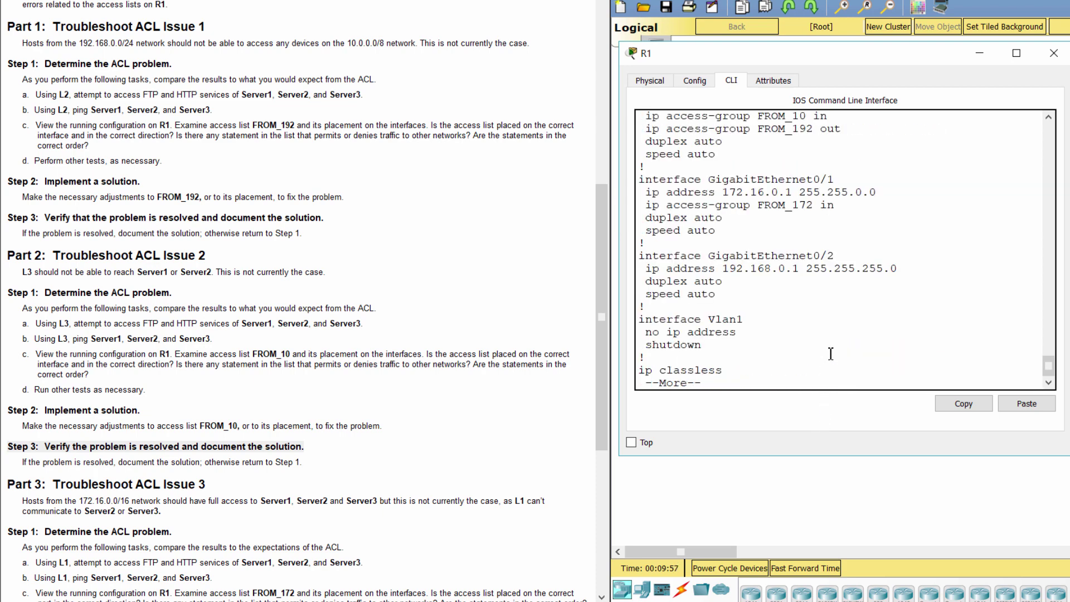
key("space")
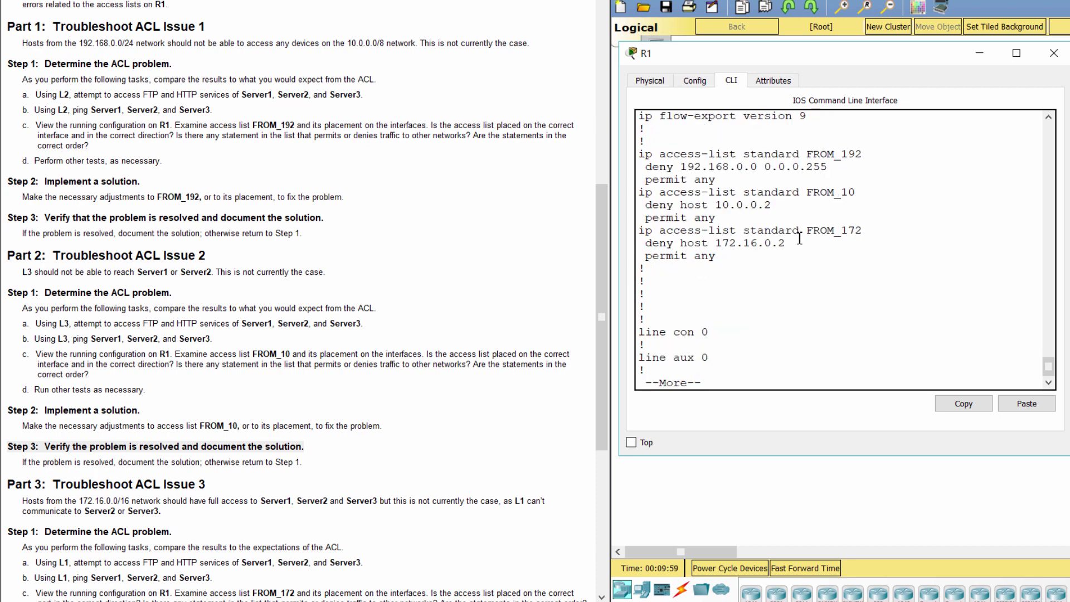
scroll(800, 279, "up", 2)
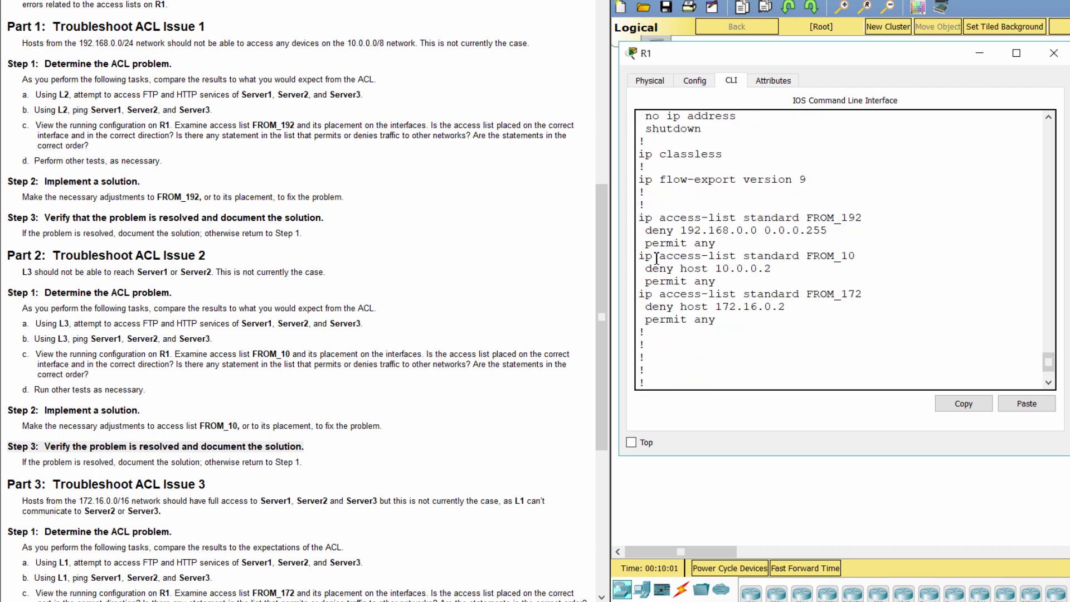
left_click_drag(640, 257, 781, 283)
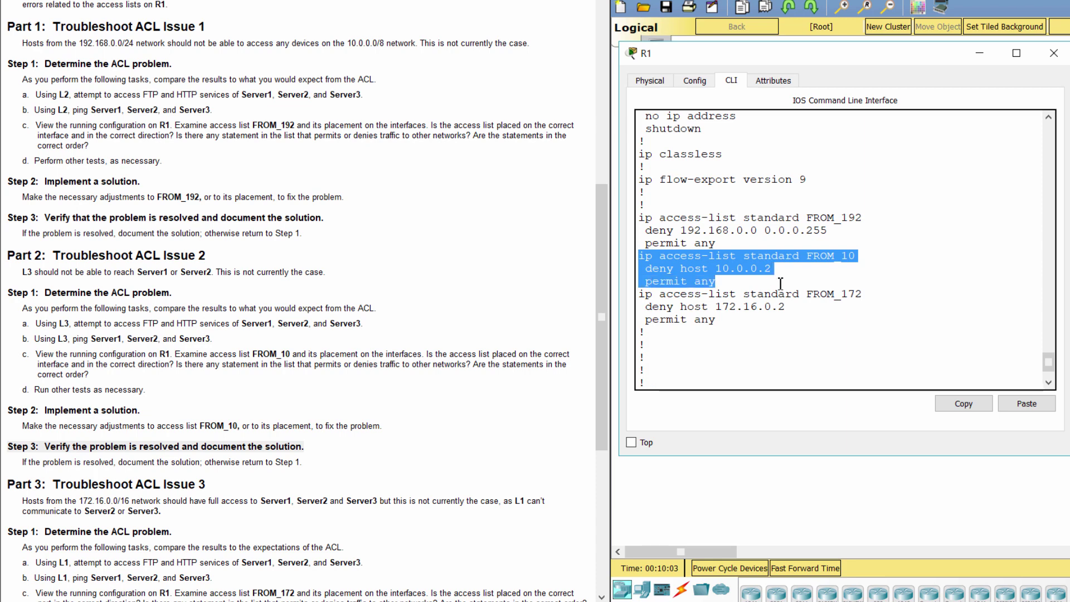
left_click(795, 284)
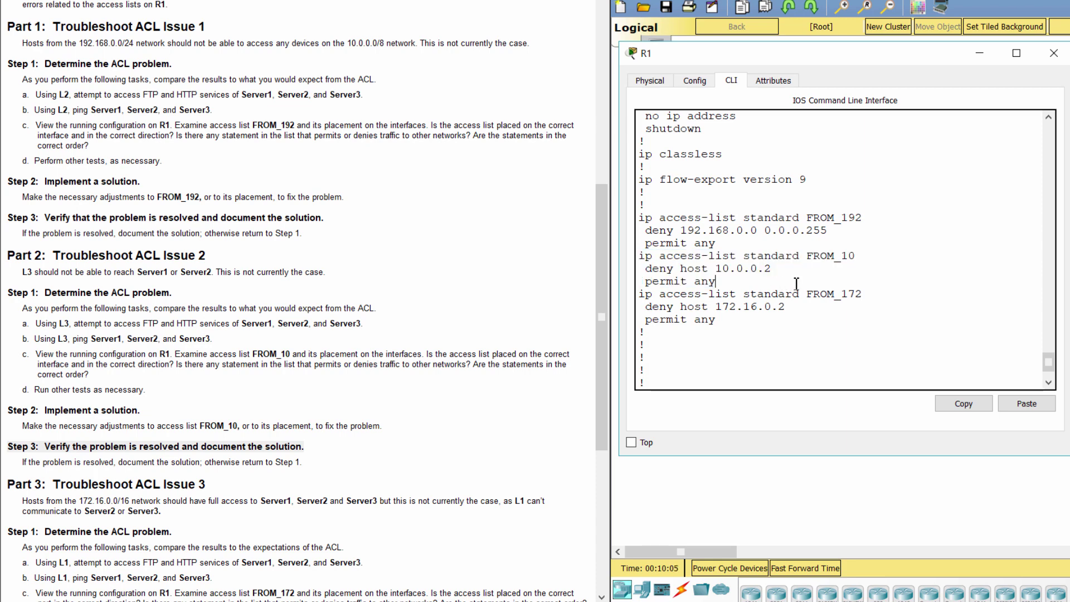
Confirm FROM_10 is applied inbound on G0/0, then close R1's window
scroll(797, 284, "up", 5)
scroll(797, 283, "up", 3)
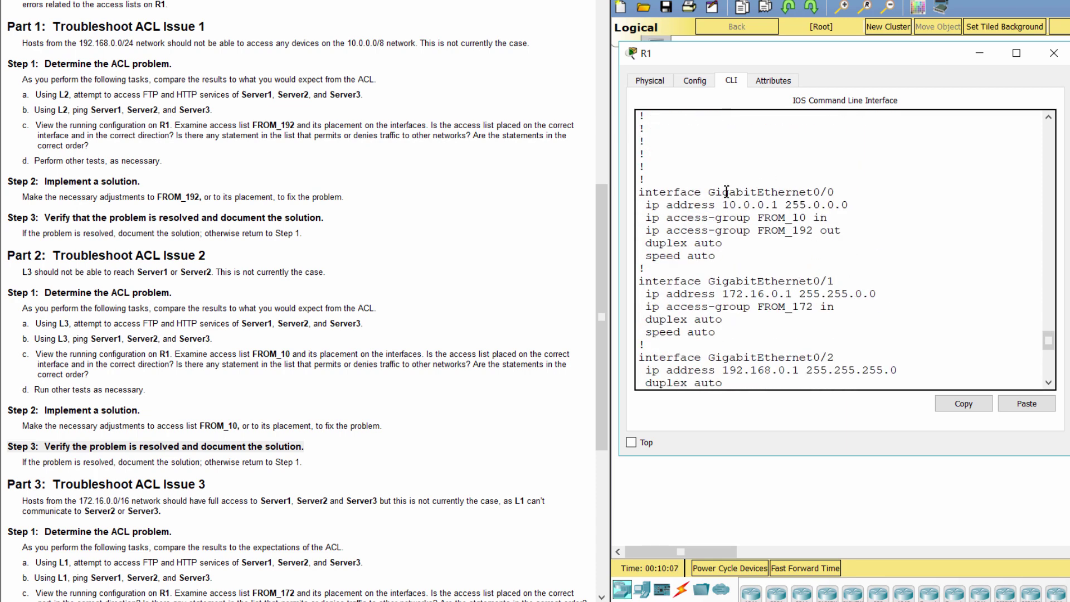
left_click_drag(640, 193, 850, 221)
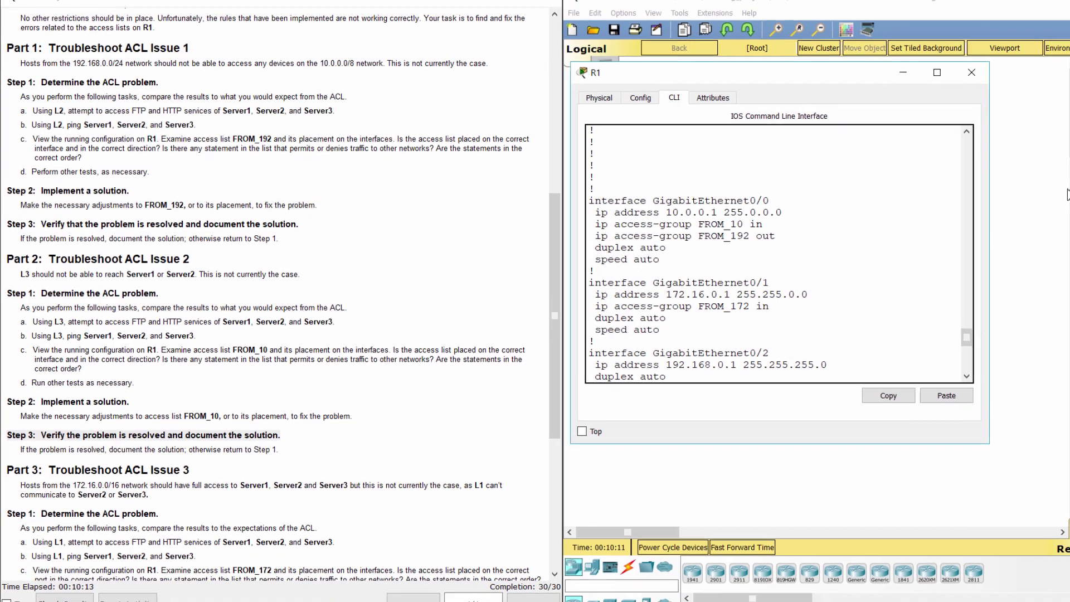
left_click(1053, 53)
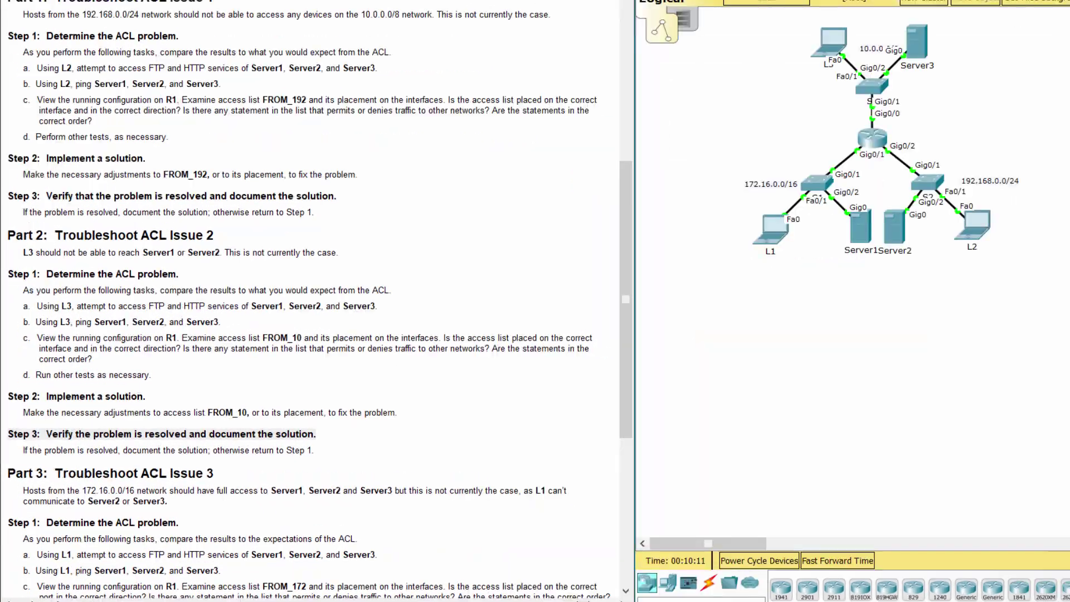
Open L3's command prompt and ping Server1 at 172.16.255.254
left_click(335, 466)
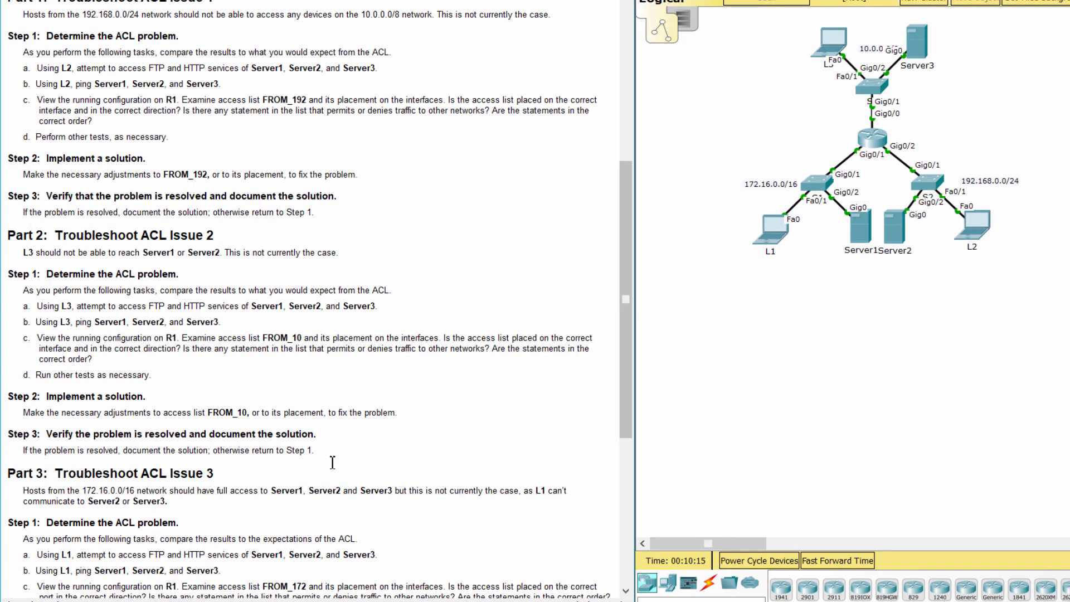
left_click(834, 42)
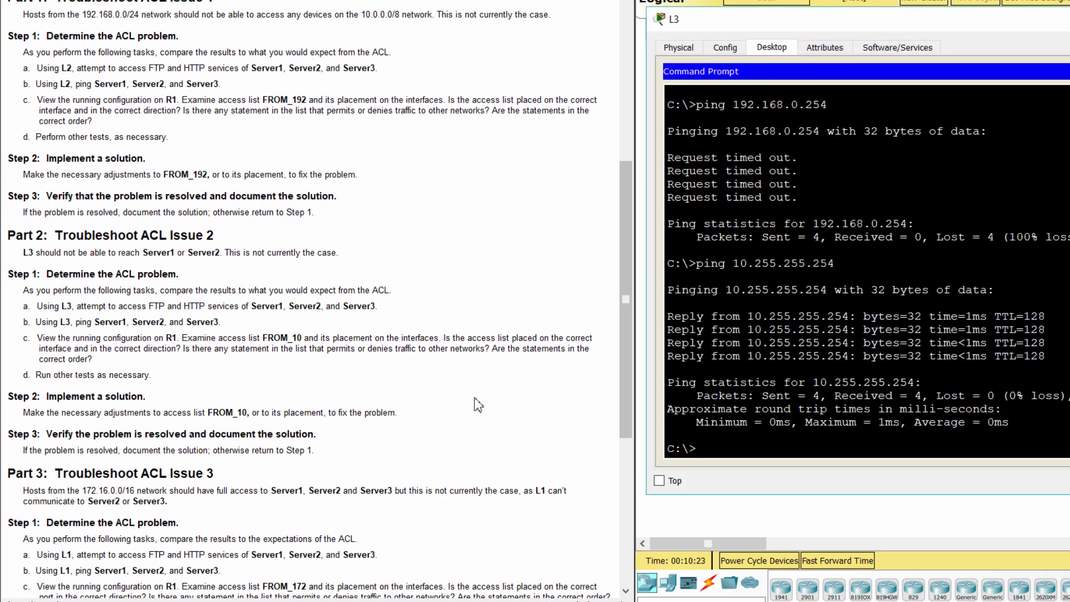
type("ping 1")
scroll(530, 454, "up", 10)
left_click_drag(304, 81, 115, 82)
left_click(874, 488)
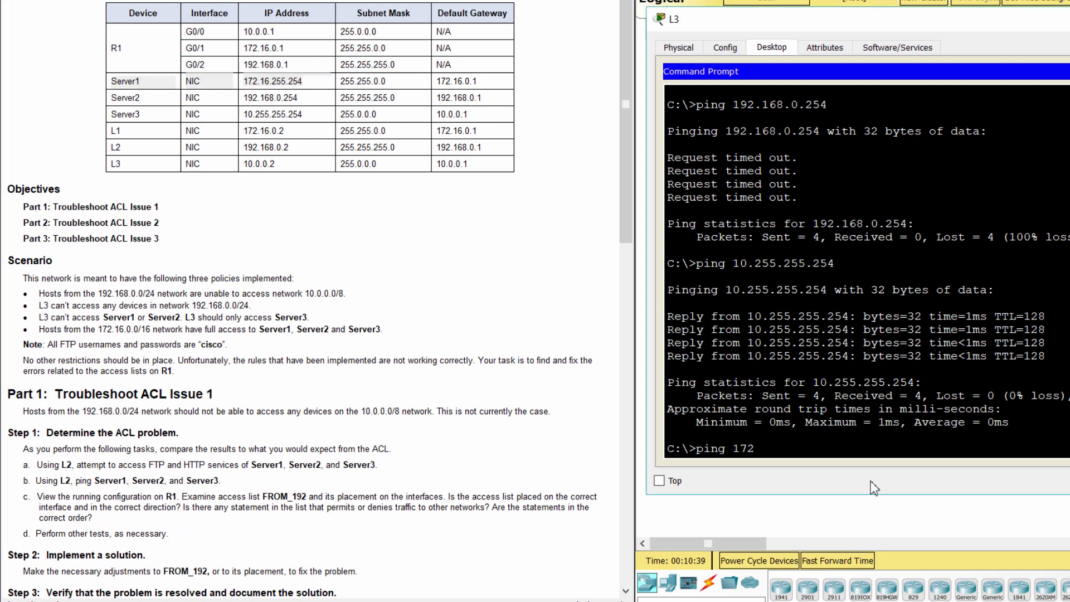
type("72.16.255.254")
key("Return")
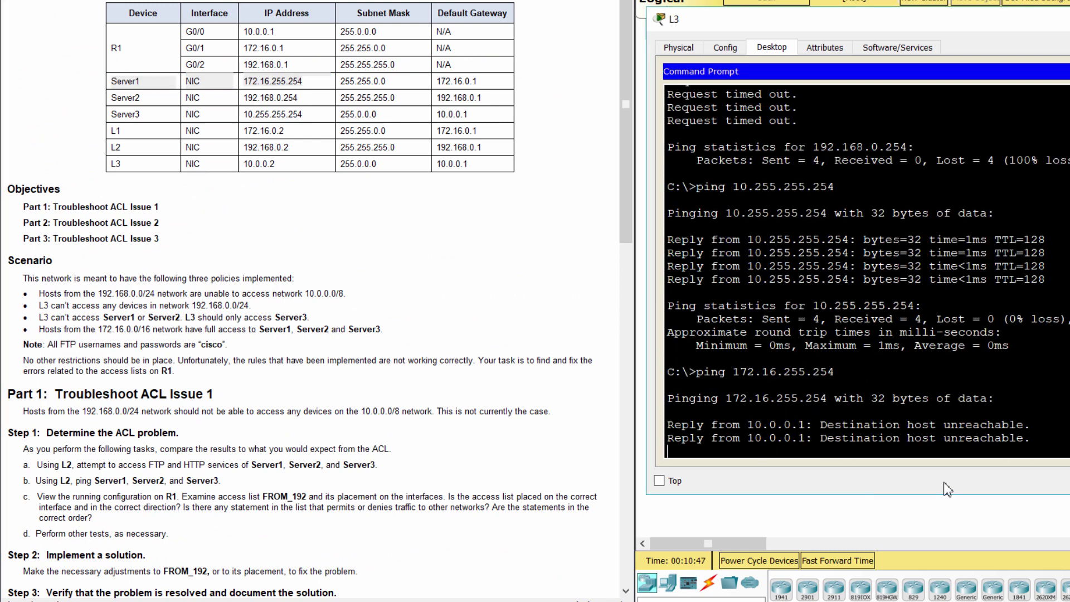
Ping Server2 at 192.168.0.254 and Server3 at 10.255.255.254 from L3
type("ping")
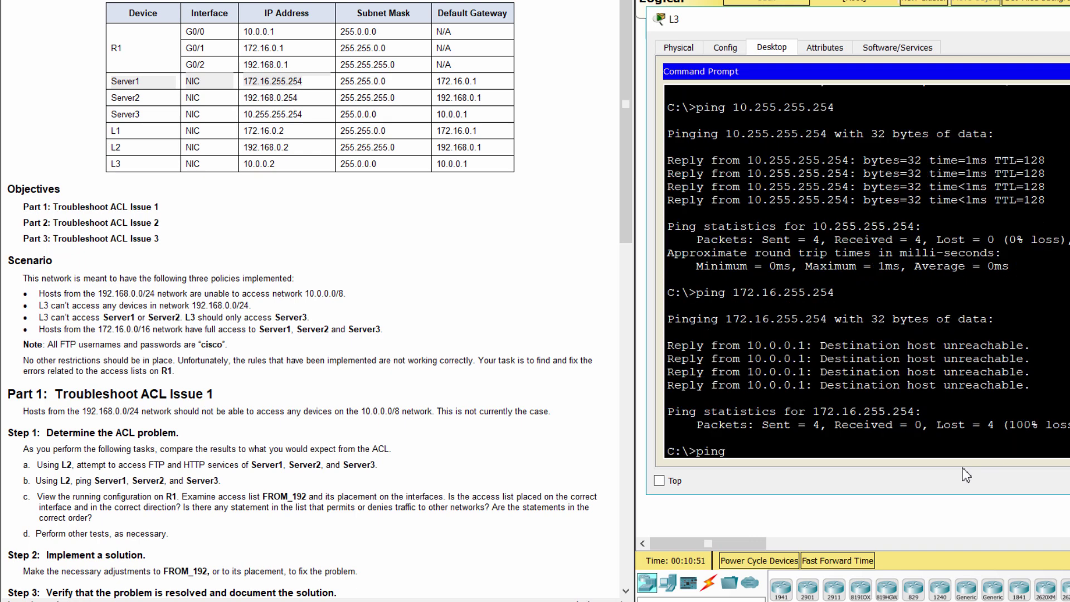
left_click_drag(322, 92, 112, 98)
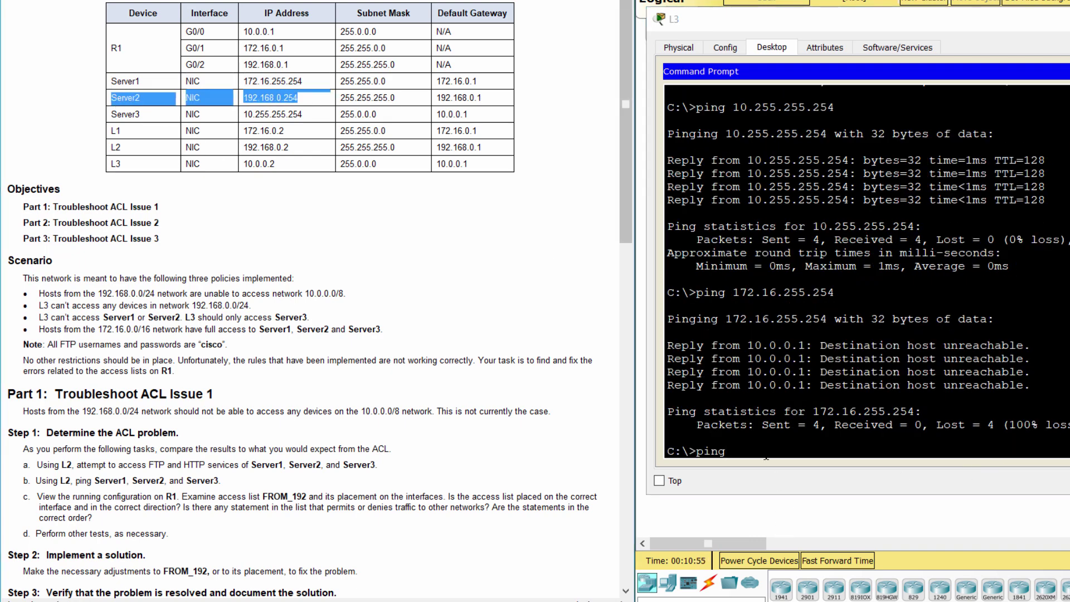
left_click(766, 457)
type("192.168.0.254")
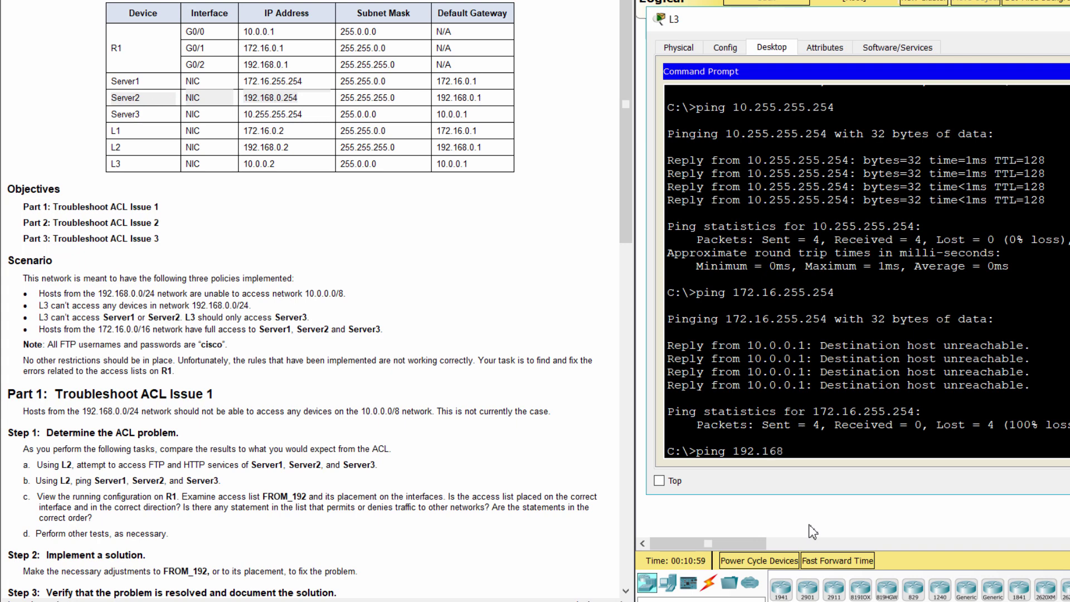
key("Return")
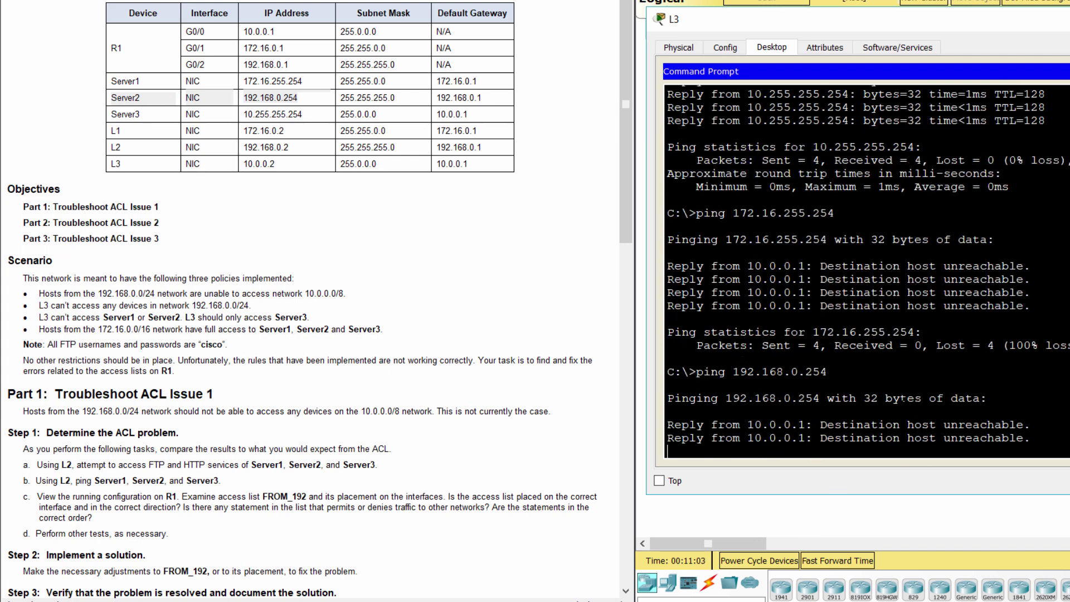
left_click_drag(335, 114, 111, 115)
left_click(962, 490)
type("ping")
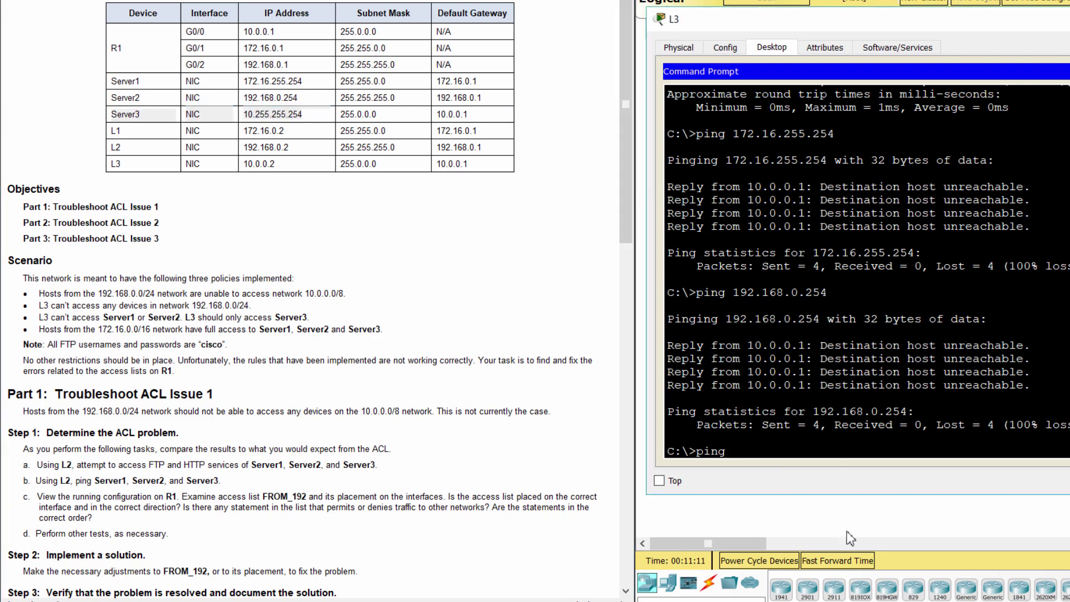
type(" 10.255.255.254")
key("Return")
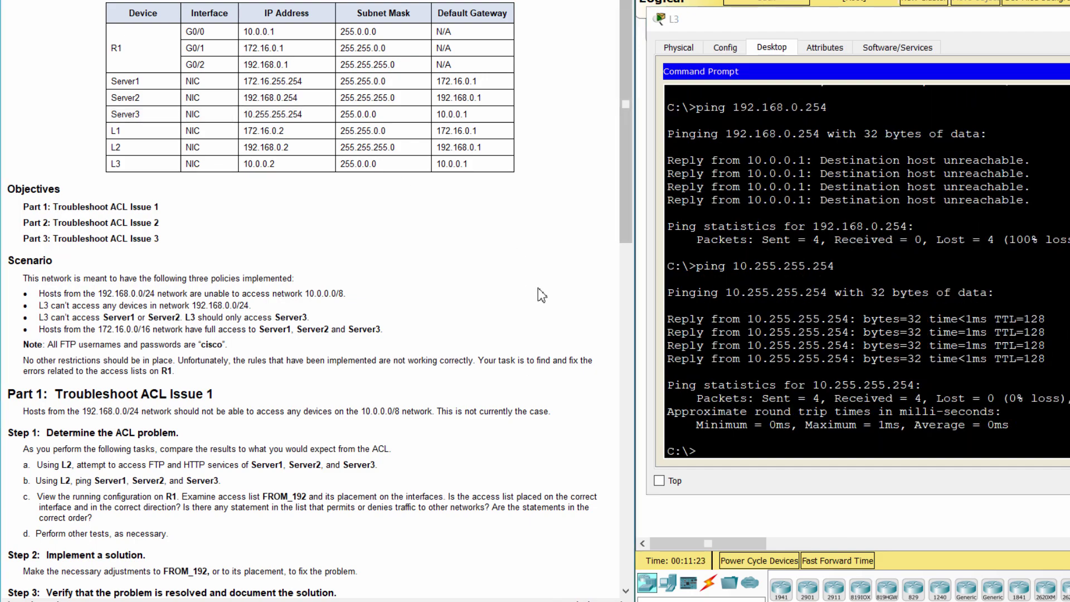
scroll(538, 287, "down", 10)
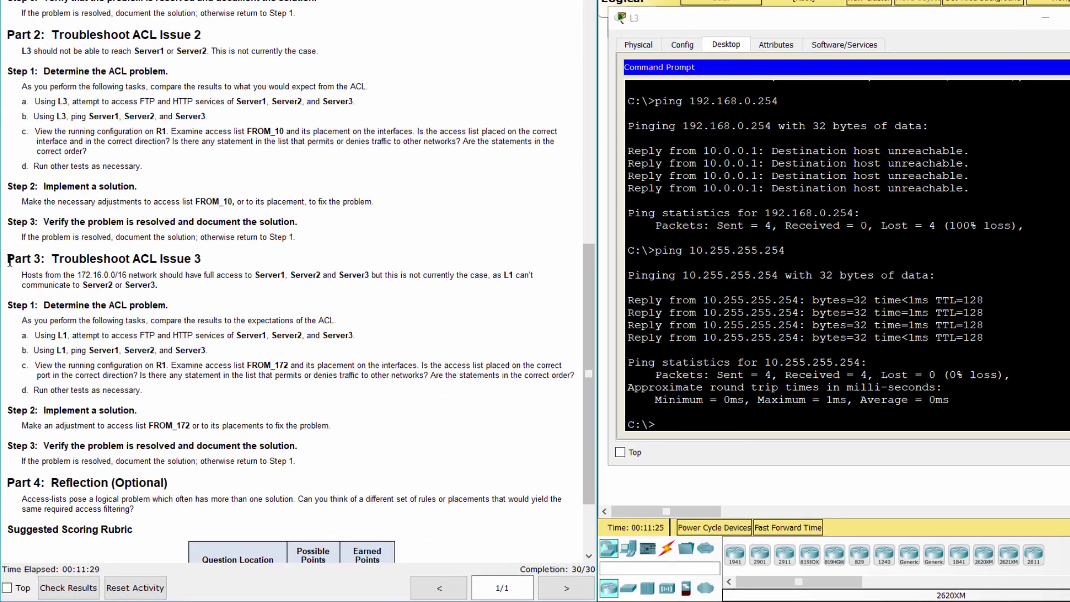
Read Part 3: the problem description and Step 1 about testing FTP and HTTP from L1
left_click_drag(6, 279, 192, 274)
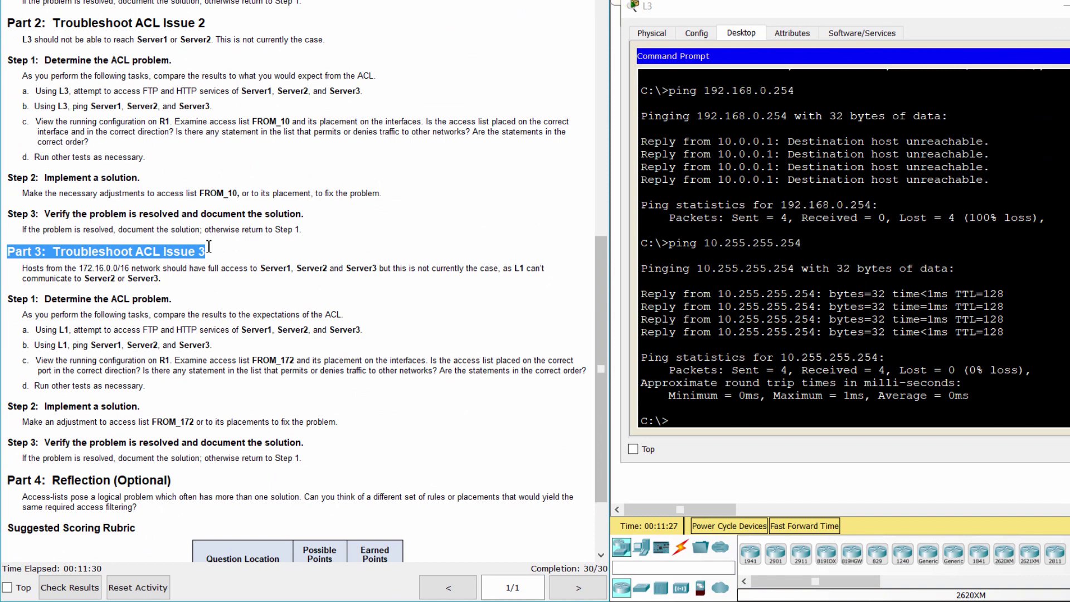
left_click(222, 289)
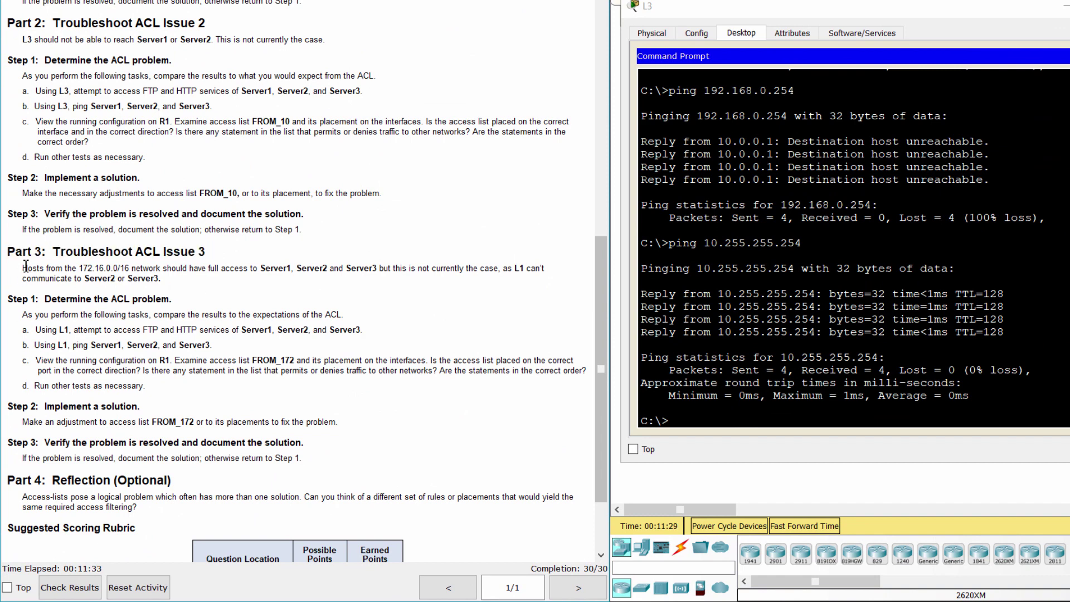
left_click_drag(23, 269, 174, 279)
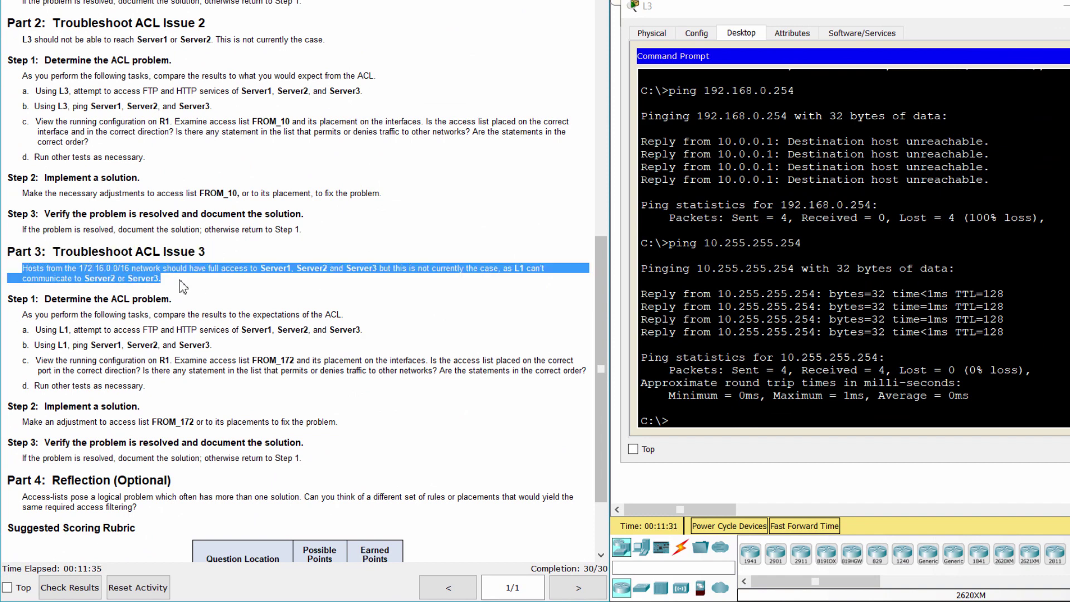
left_click(188, 289)
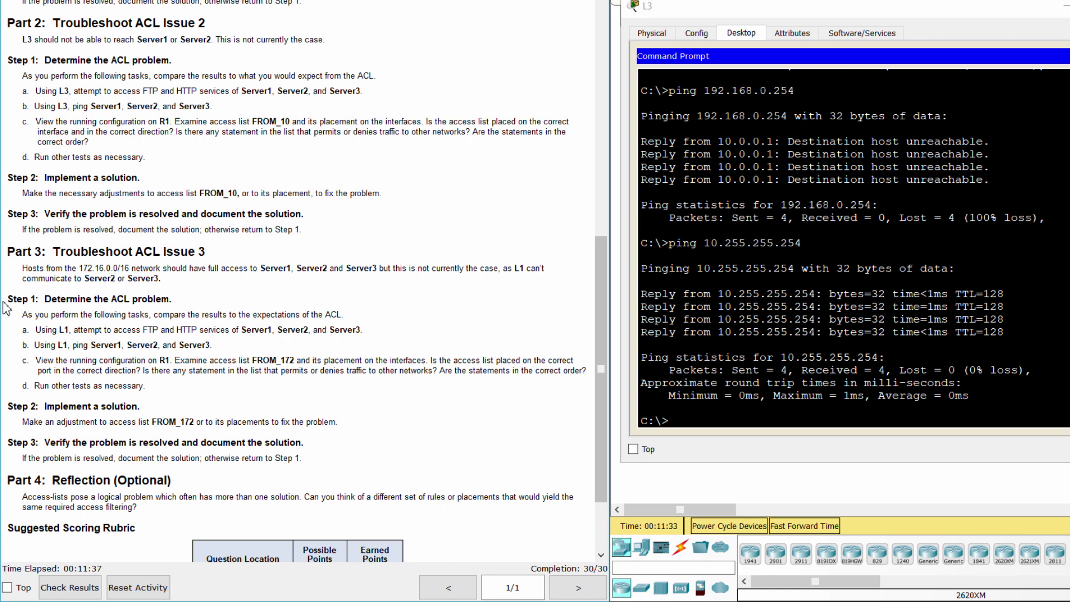
left_click_drag(7, 299, 52, 299)
left_click_drag(127, 290, 181, 296)
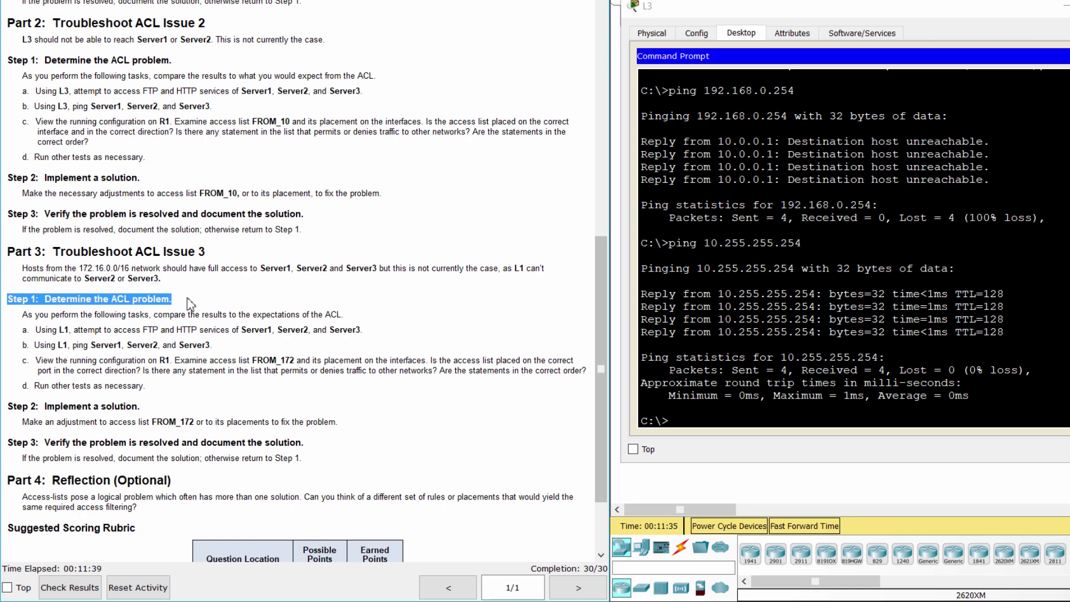
left_click(113, 315)
left_click_drag(22, 332, 367, 326)
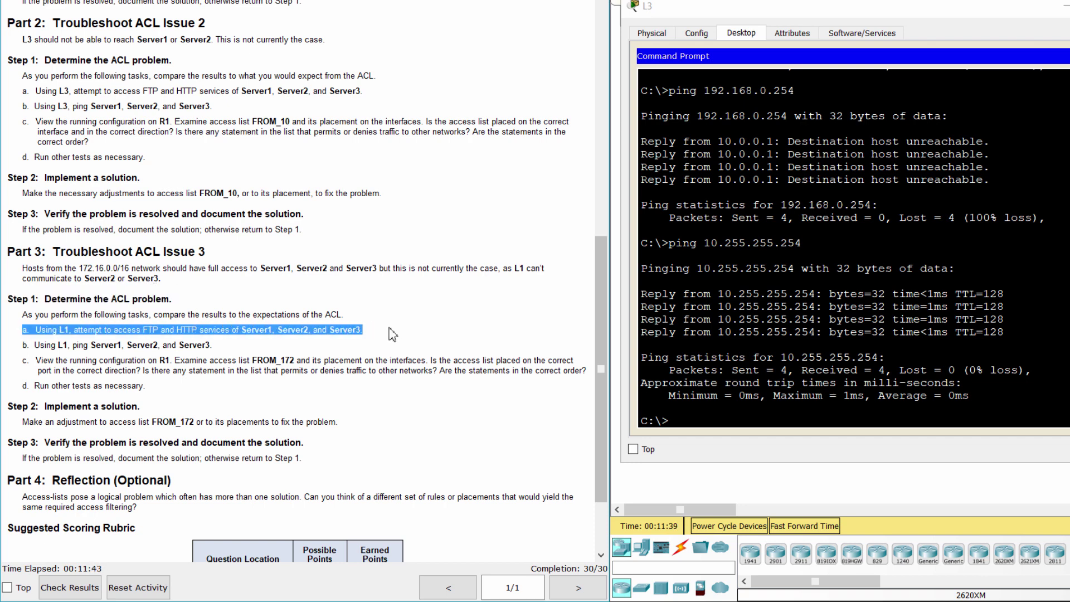
left_click(392, 338)
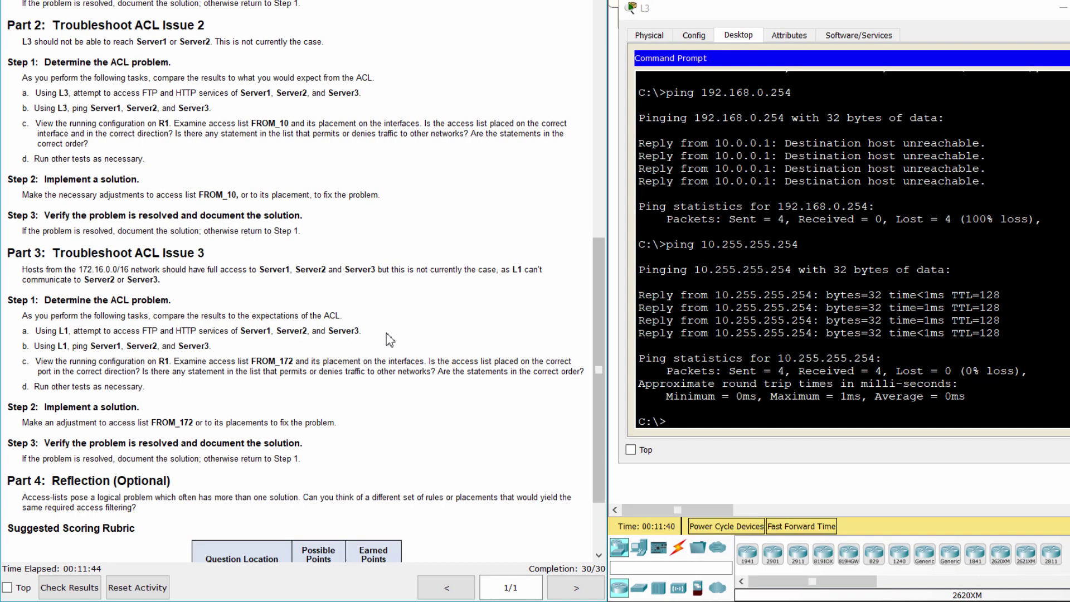
Set L3's window aside and open laptop L1's window on the right
left_click(1063, 8)
left_click(739, 217)
left_click_drag(641, 65, 912, 42)
Load Server1's page at 172.16.255.254 in L1's web browser
left_click(742, 55)
left_click(1051, 114)
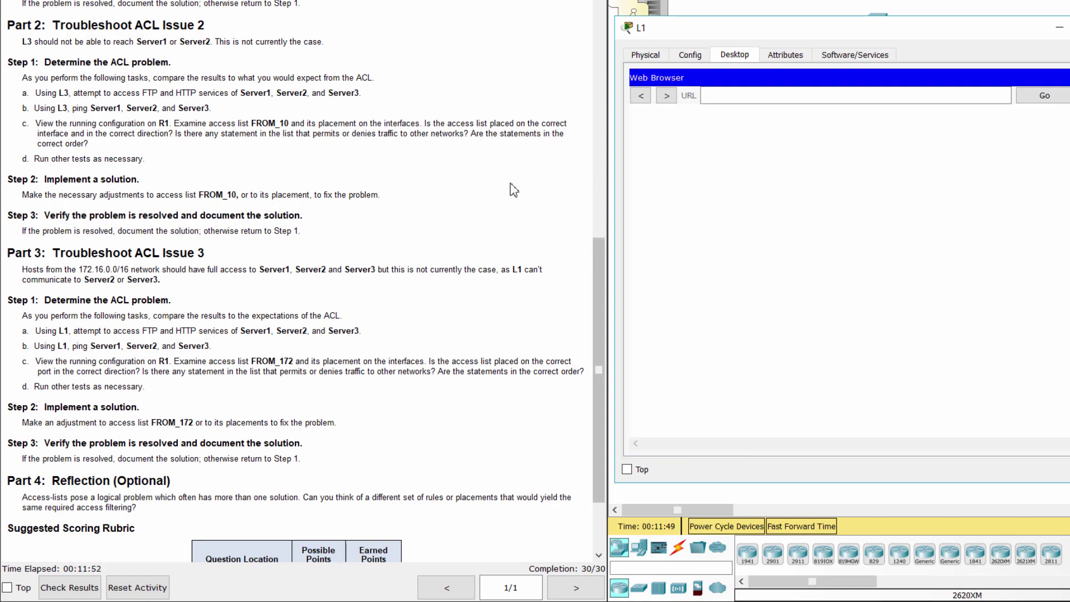
scroll(514, 190, "up", 10)
left_click_drag(290, 67, 232, 84)
key("ctrl+c")
left_click(727, 96)
key("ctrl+v")
left_click(1045, 95)
Request Server2's page at 192.168.0.254, which gives Request Timeout
key("ctrl+c")
triple_click(828, 96)
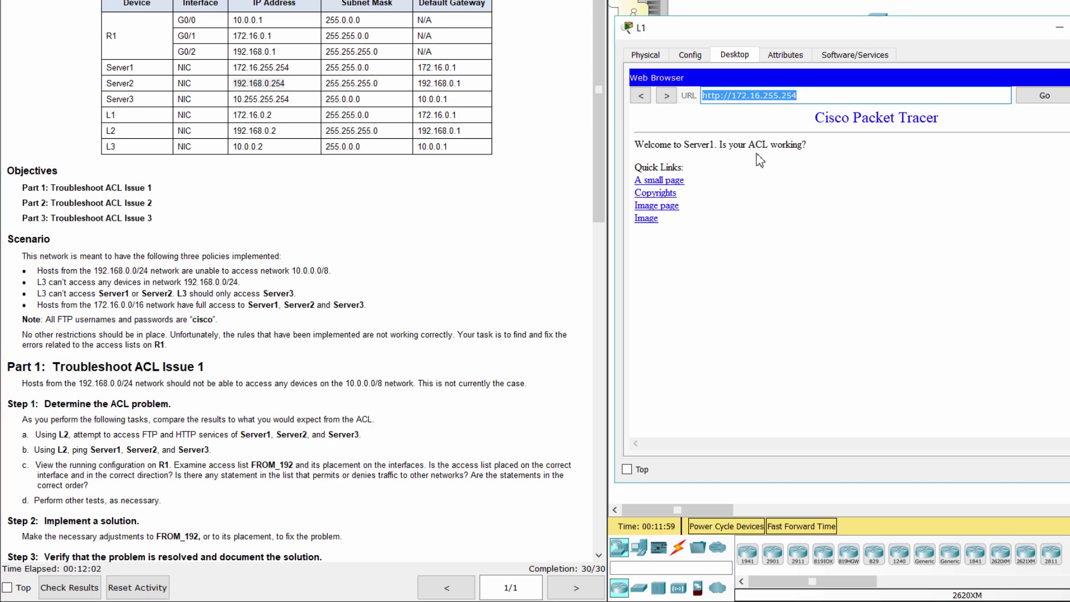
key("ctrl+v")
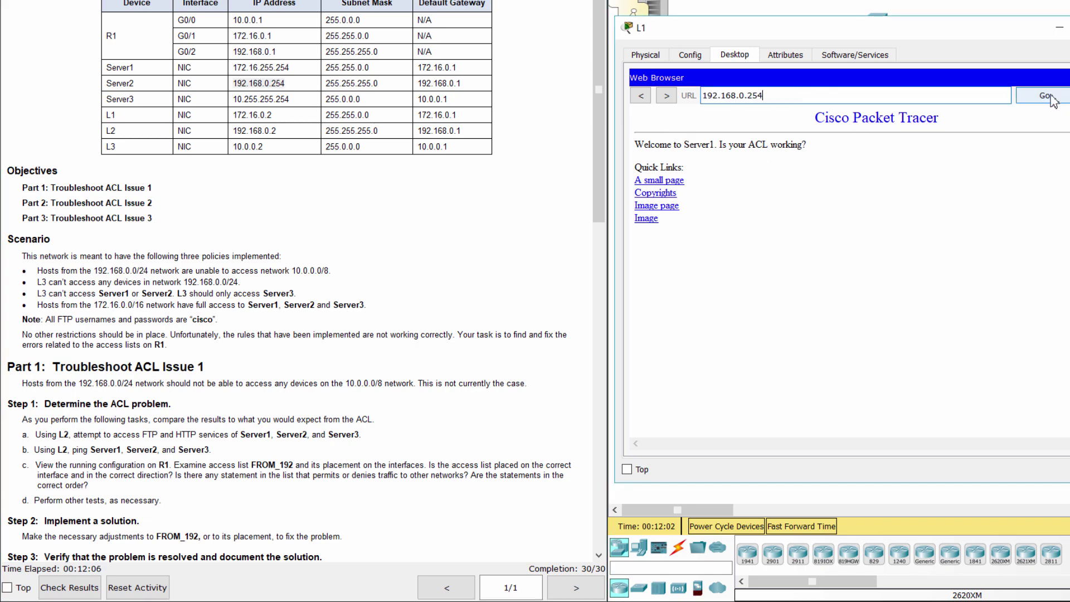
left_click(1053, 101)
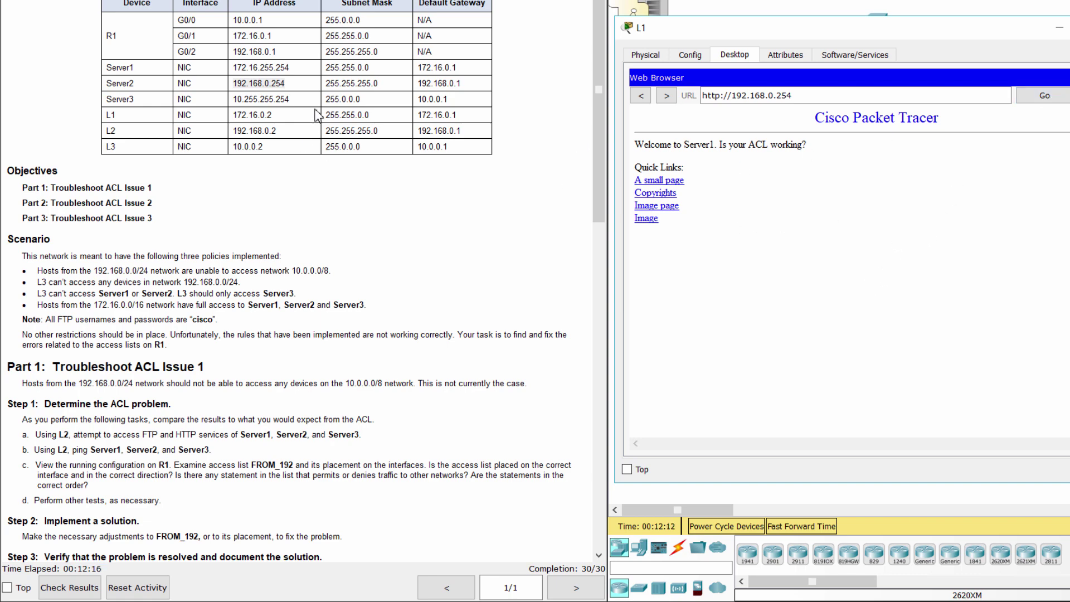
Request Server3's page, which also times out, then find the ping instruction for L1
left_click_drag(700, 116, 653, 118)
left_click_drag(298, 99, 232, 99)
triple_click(807, 94)
key("ctrl+v")
left_click(1042, 95)
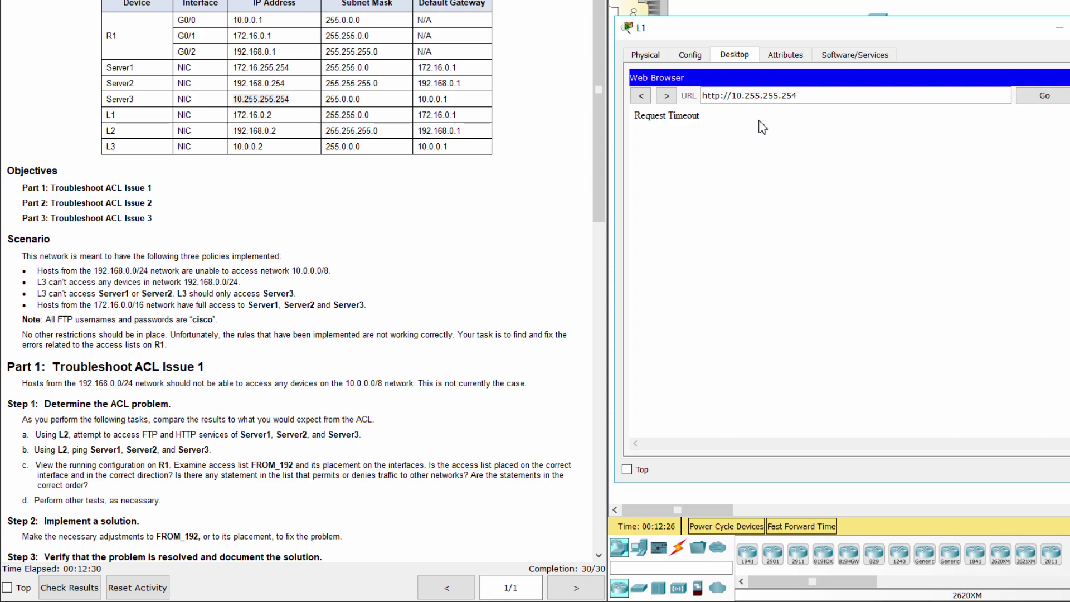
scroll(330, 313, "down", 15)
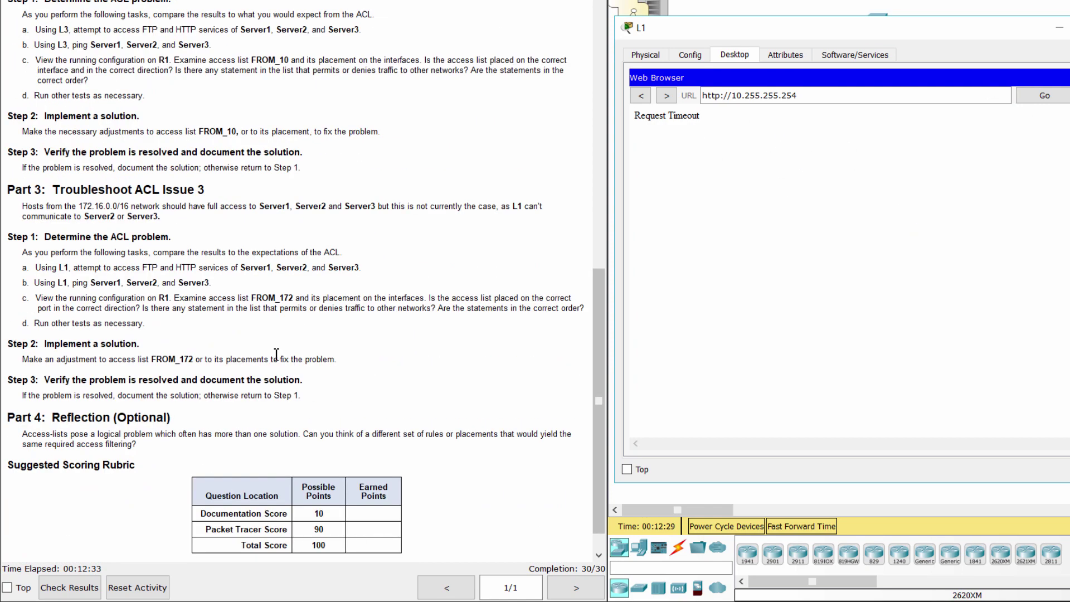
left_click_drag(21, 283, 213, 283)
Switch L1 from the web browser to the command prompt and ping Server1 at 172.16.255.254
left_click(1064, 77)
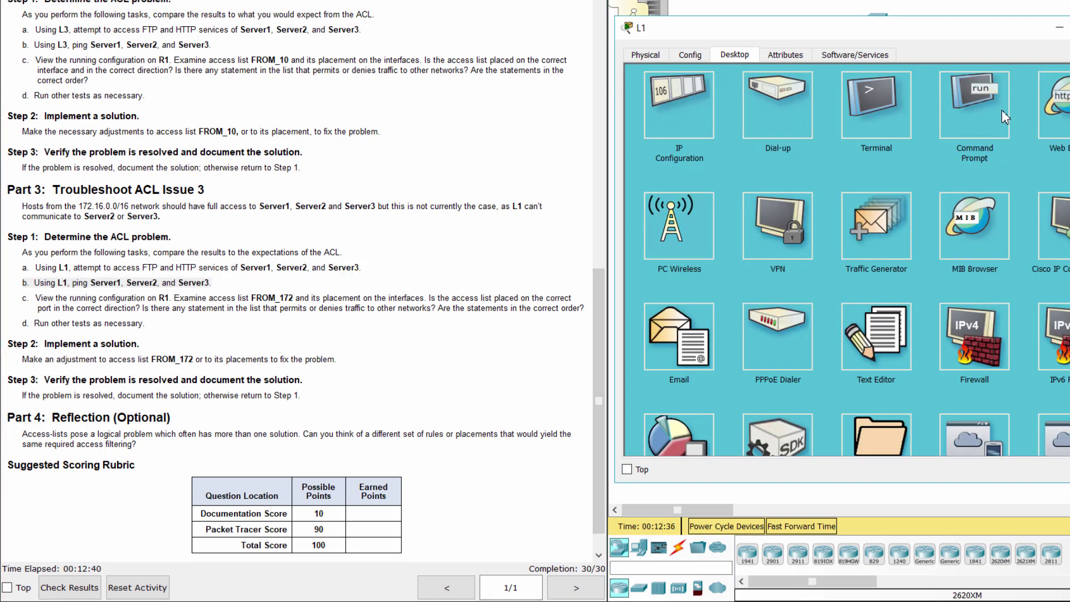
left_click(1001, 112)
scroll(330, 360, "up", 20)
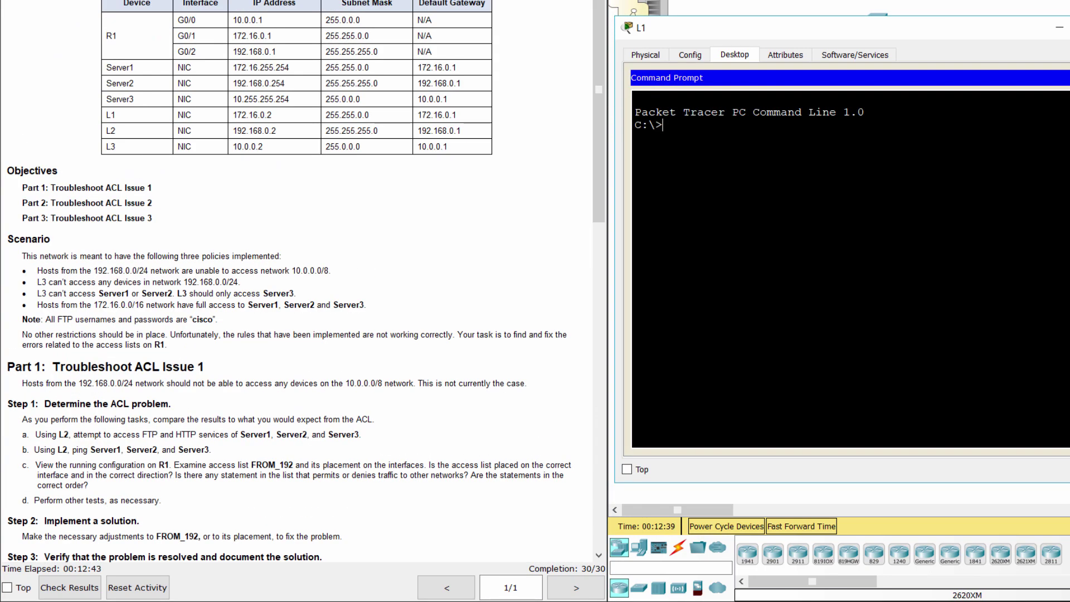
type("ping 172.16.255")
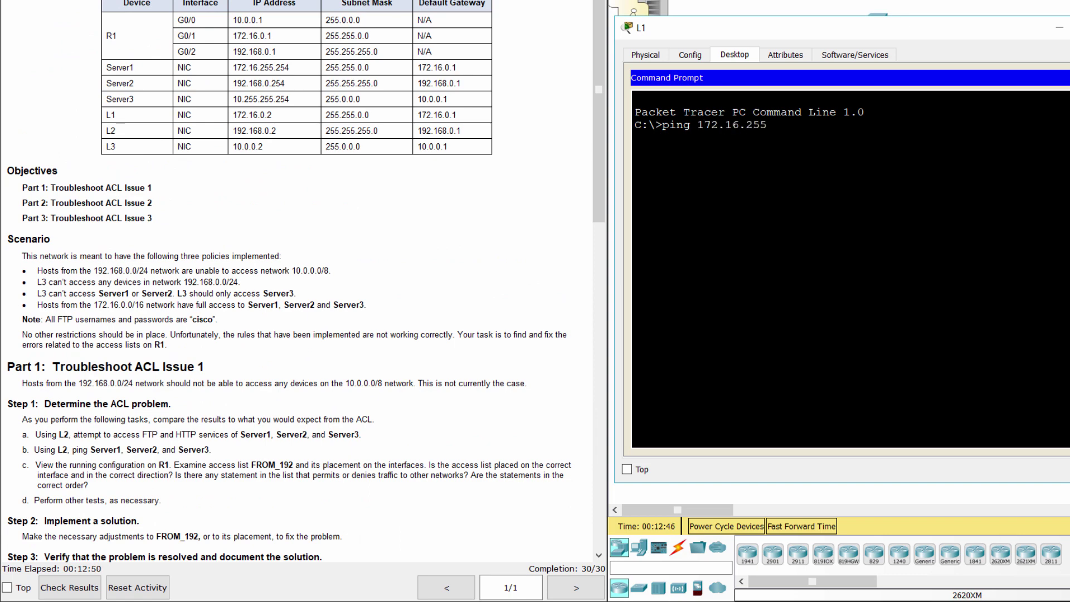
type(".254")
key("Return")
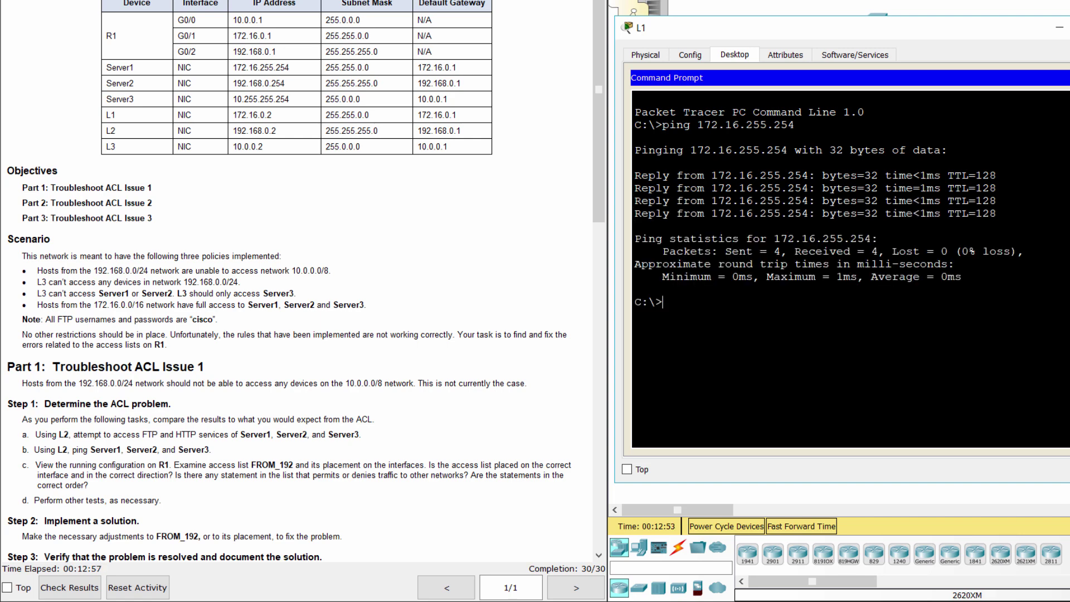
Ping Server2 at 192.168.0.254 and Server3 at 10.255.255.254 from L1, then close L1's window
type("ping")
type("192.168.0.254")
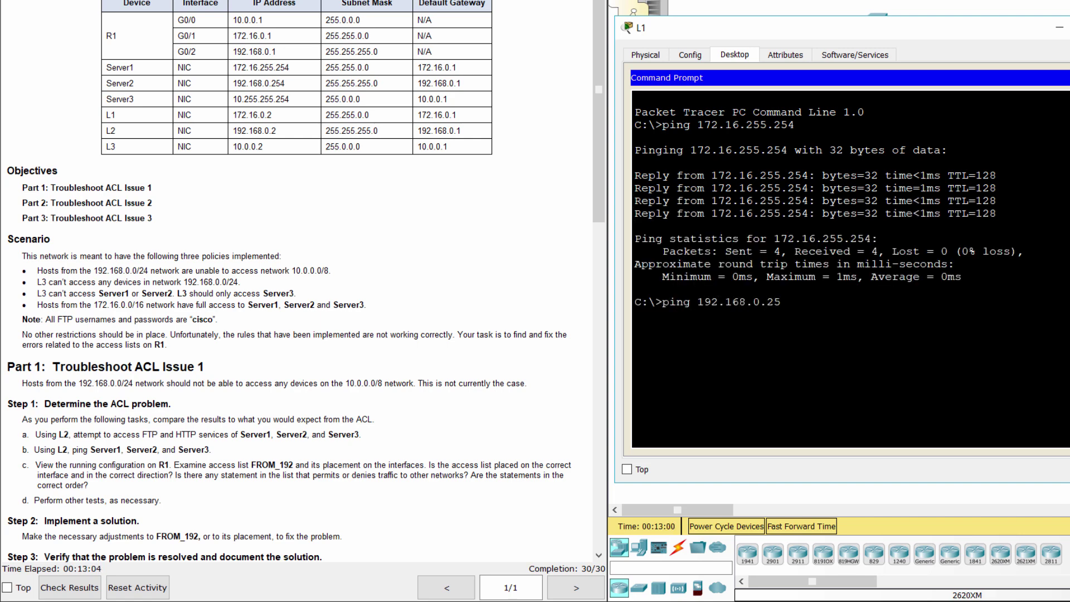
key("Return")
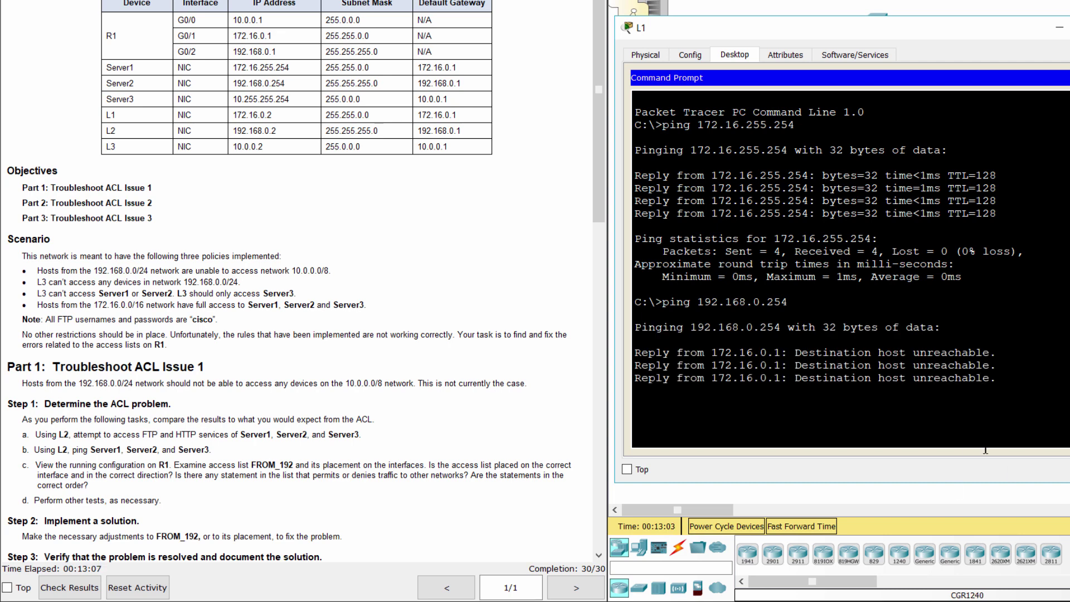
type("ping 192")
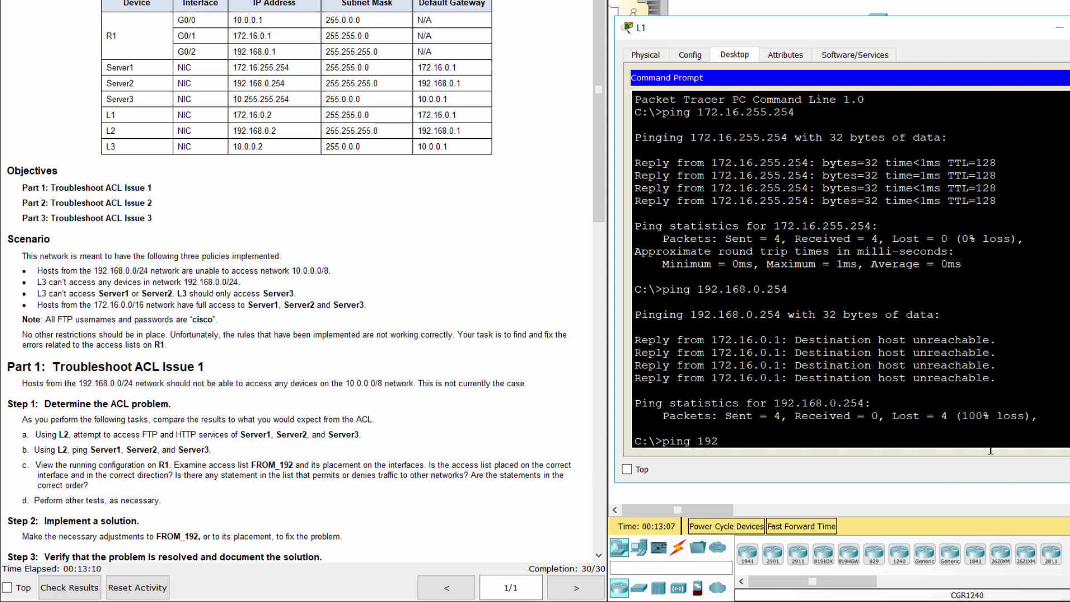
key("BackSpace")
key("BackSpace")
key("BackSpace")
type("10.255.255.254")
key("Return")
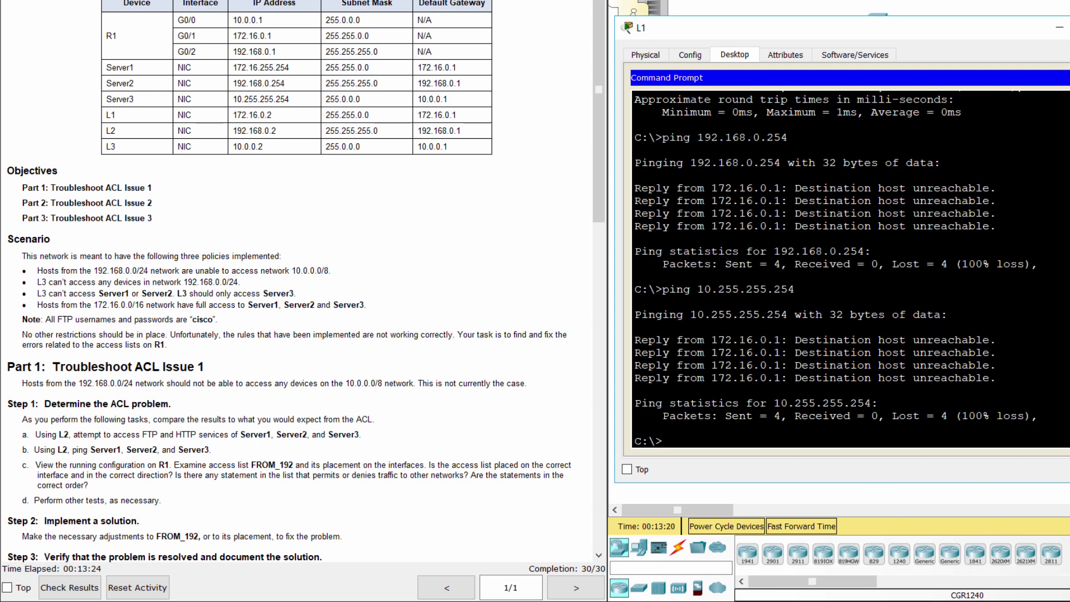
left_click(1059, 29)
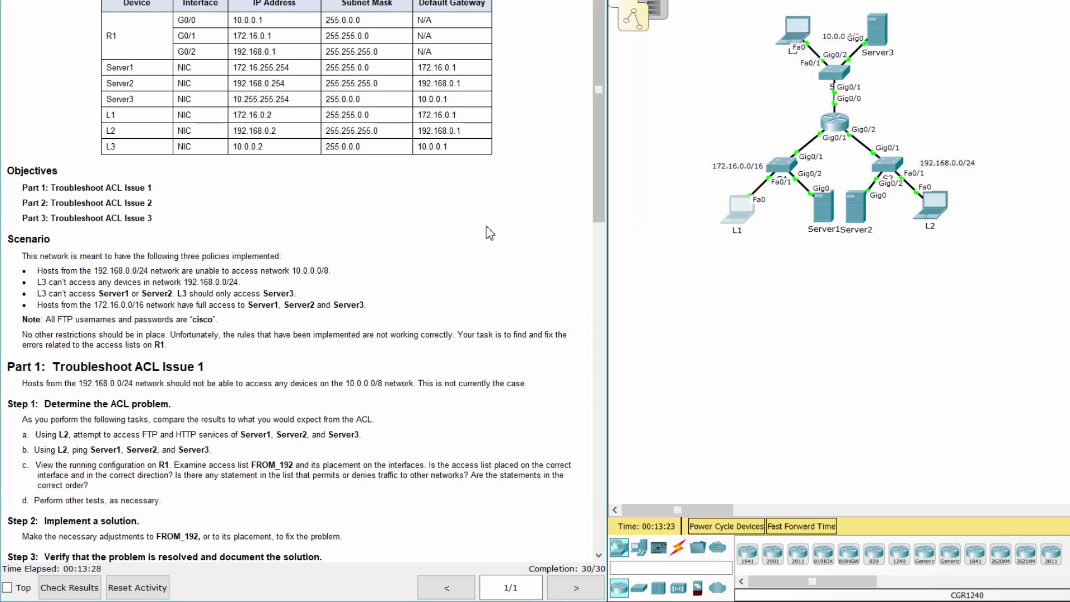
scroll(488, 244, "down", 15)
left_click_drag(9, 299, 198, 312)
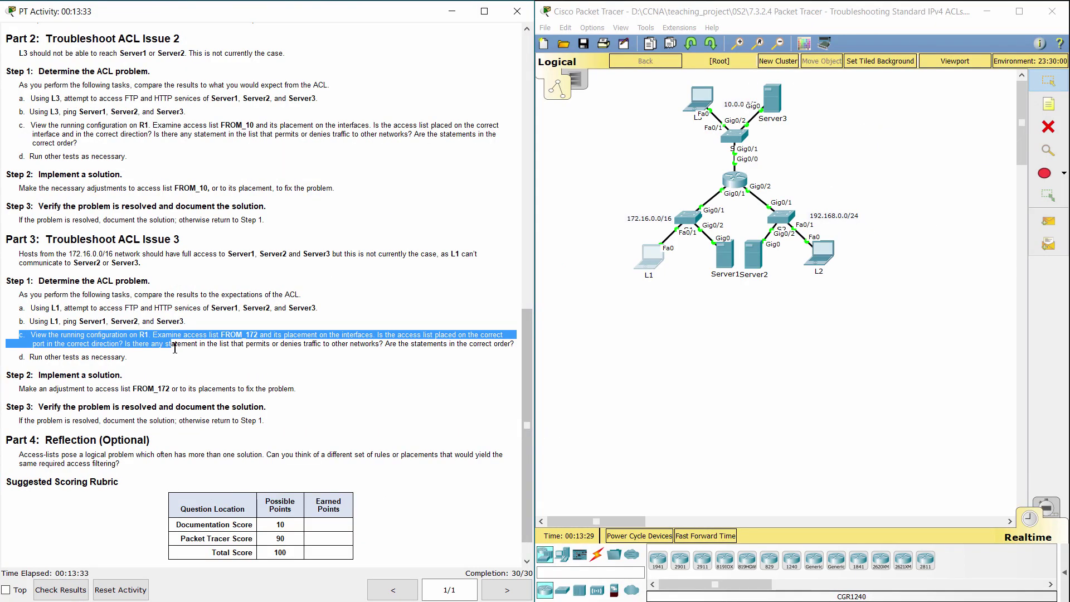
left_click_drag(174, 347, 418, 360)
left_click(735, 179)
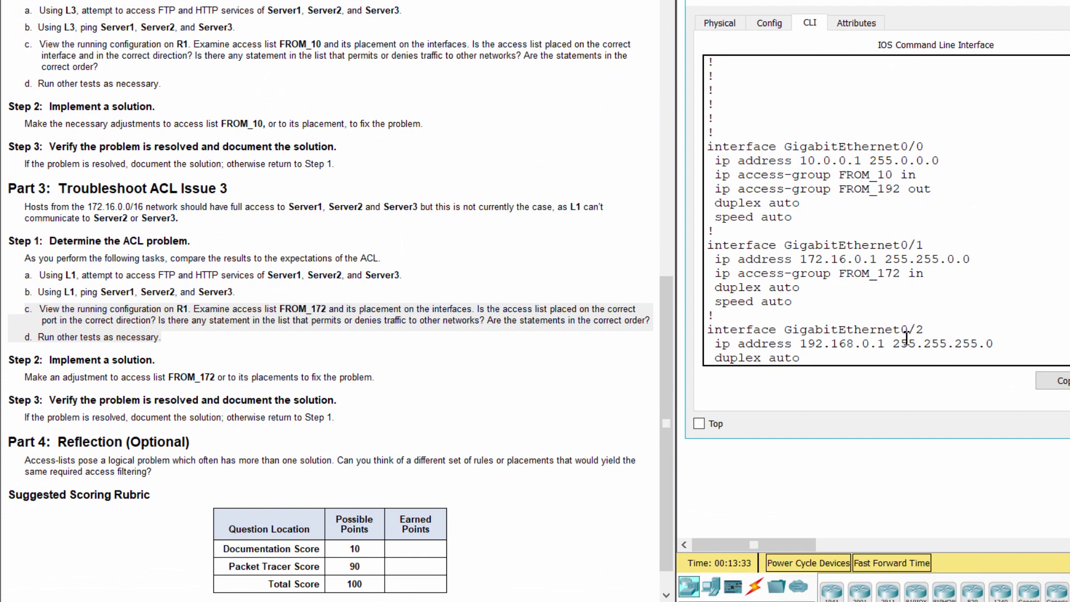
scroll(906, 337, "down", 8)
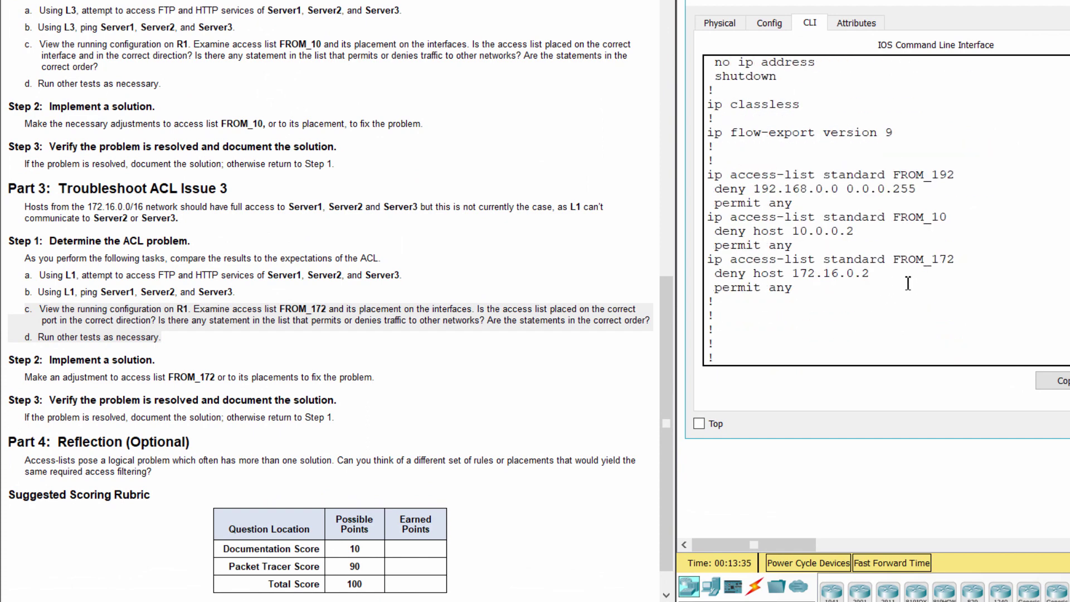
left_click(864, 276)
left_click_drag(710, 258, 819, 290)
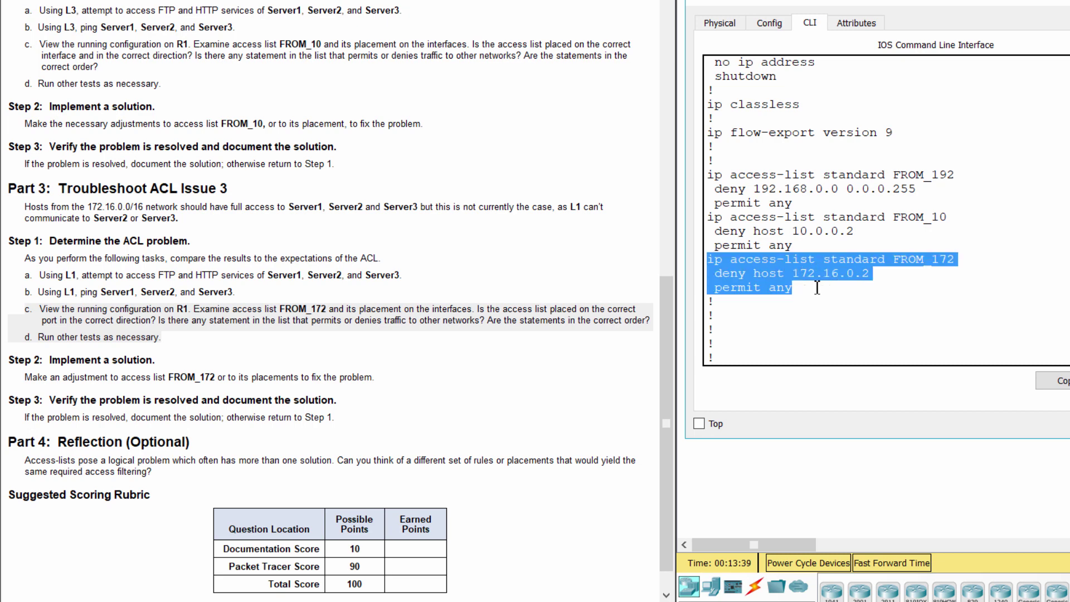
left_click(837, 290)
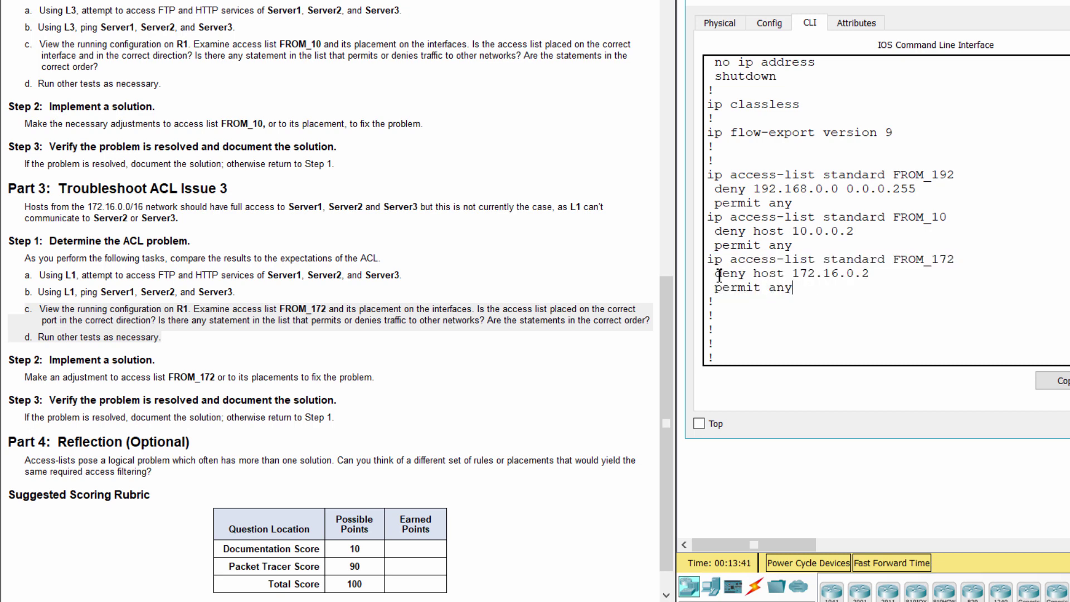
left_click_drag(720, 274, 864, 280)
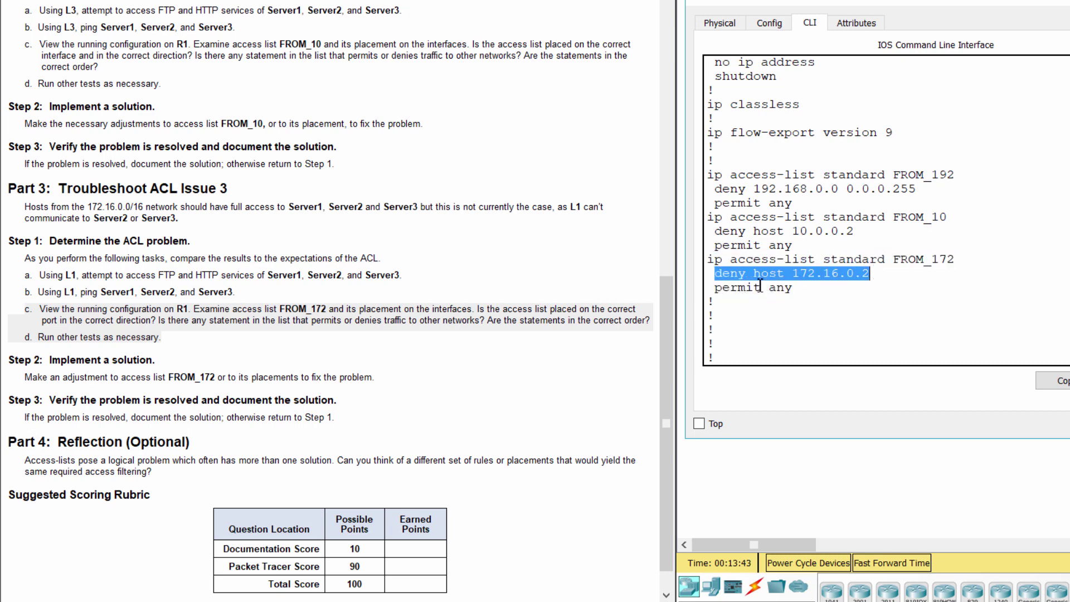
scroll(520, 287, "up", 15)
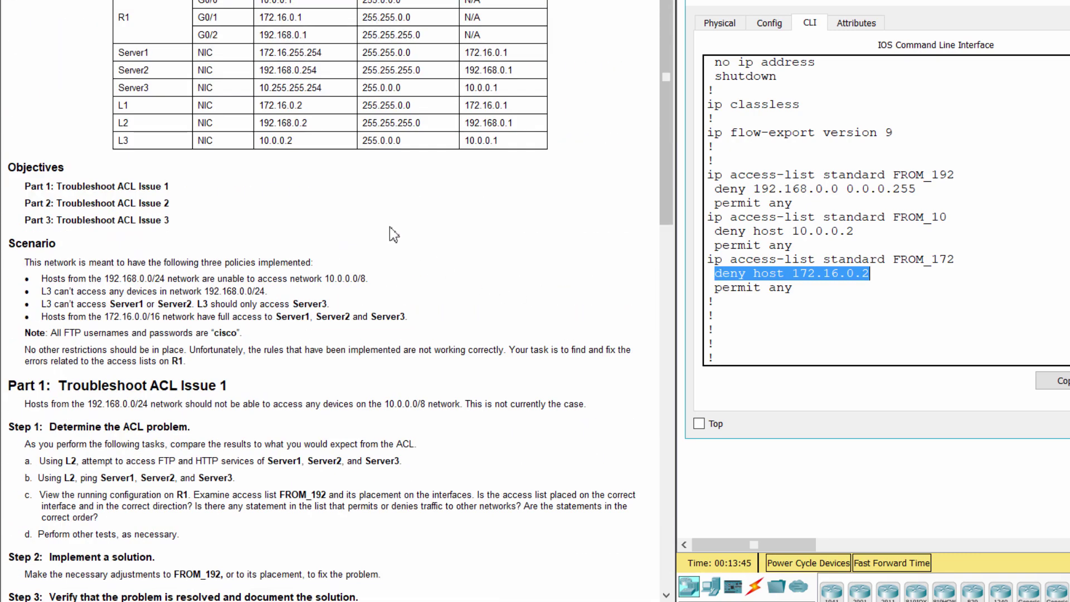
left_click(389, 227)
left_click_drag(259, 106, 321, 106)
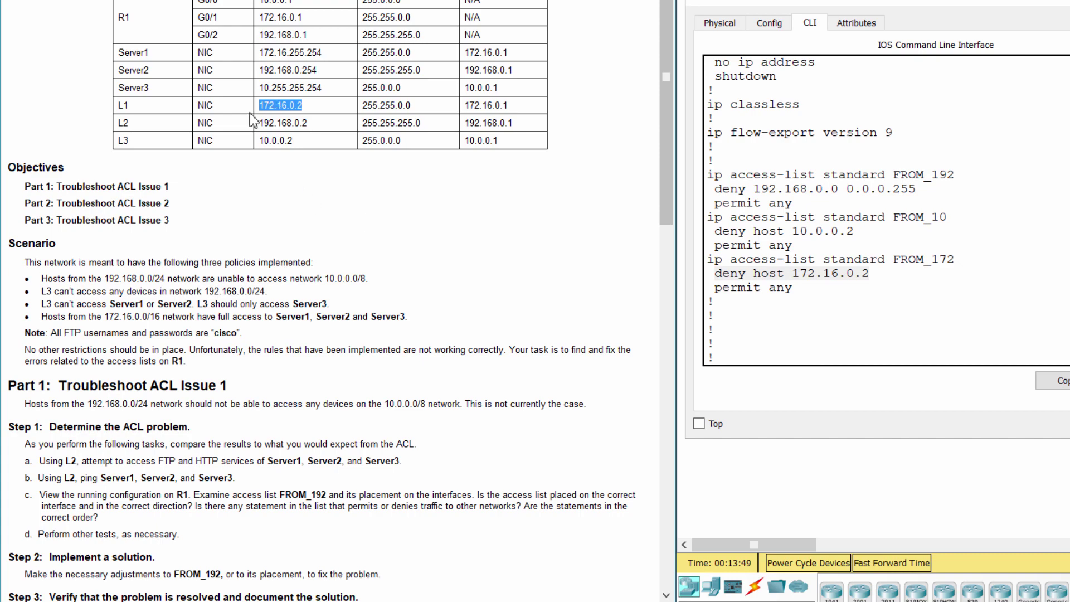
scroll(663, 335, "down", 5)
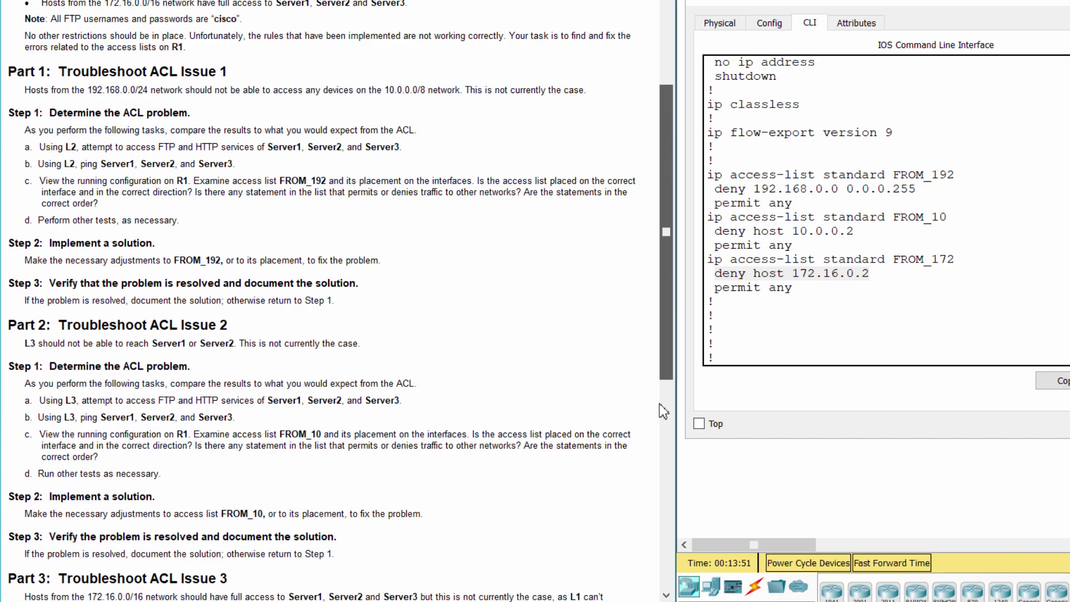
scroll(663, 410, "down", 6)
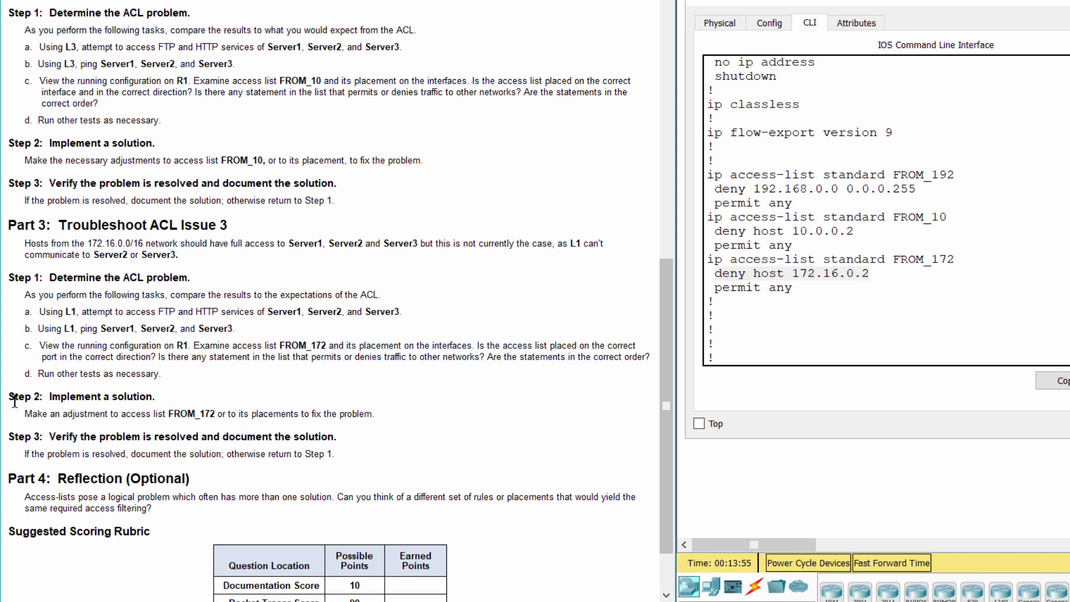
left_click_drag(15, 401, 156, 398)
left_click(889, 346)
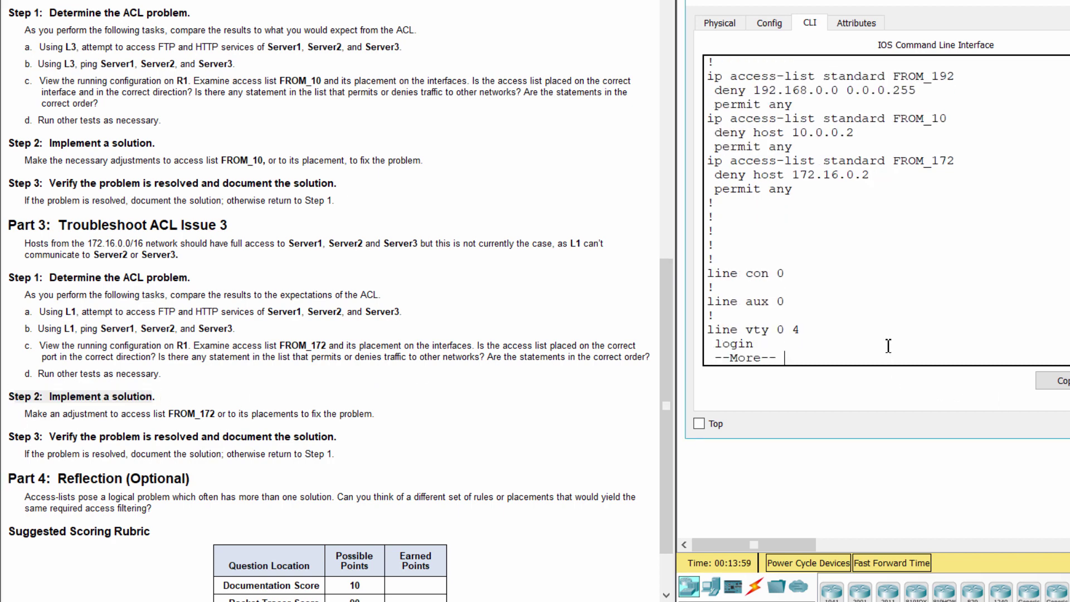
Exit the current mode and enter configuration of standard access list FROM_172 on R1
key("space")
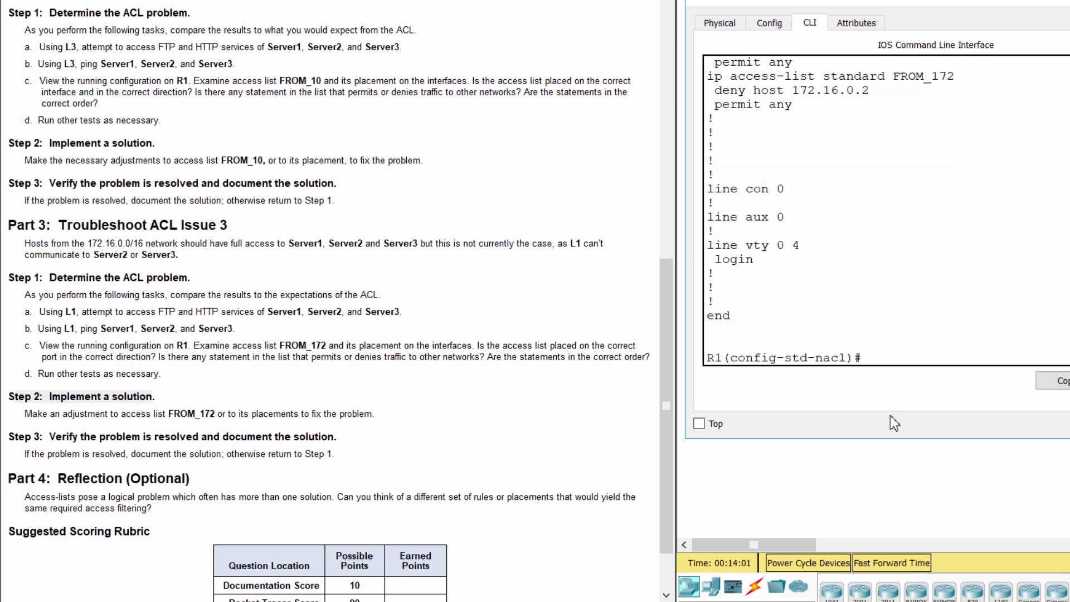
type("exit")
key("Return")
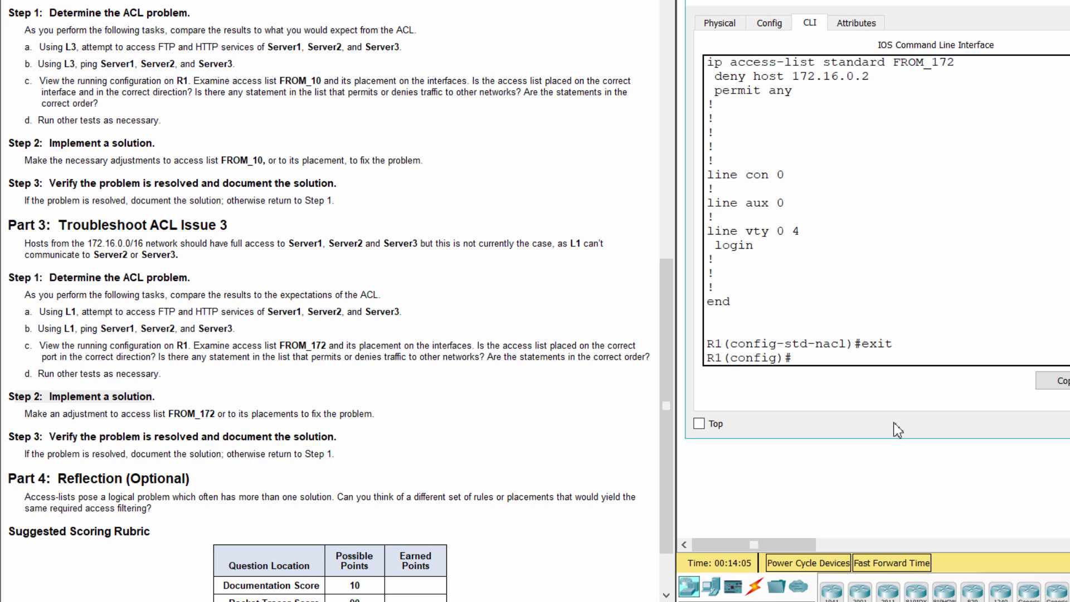
type("ip access-list s")
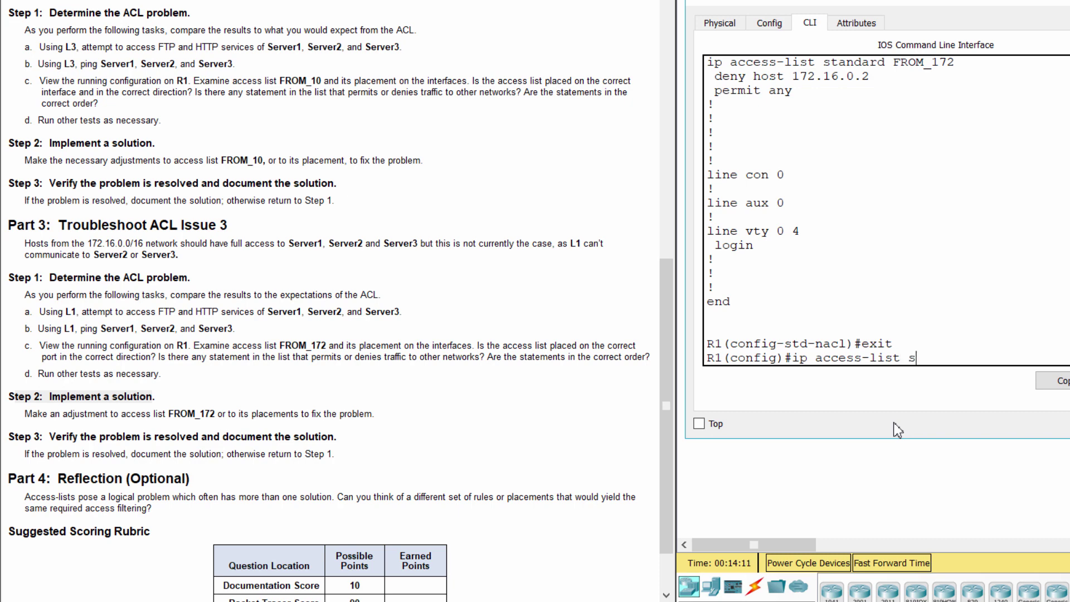
type("tandard FROM_")
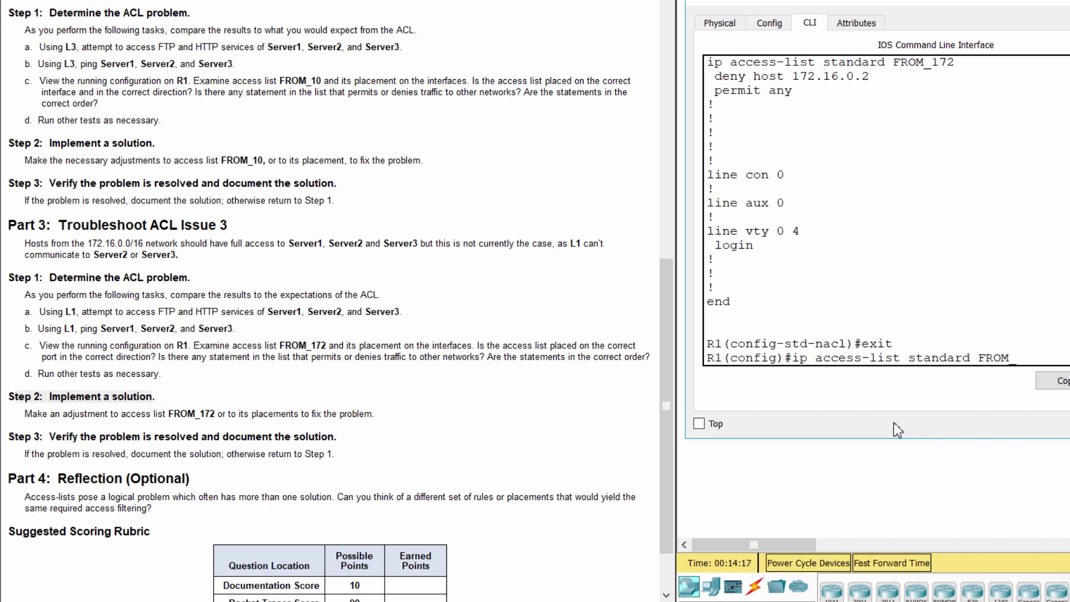
type("172")
key("Return")
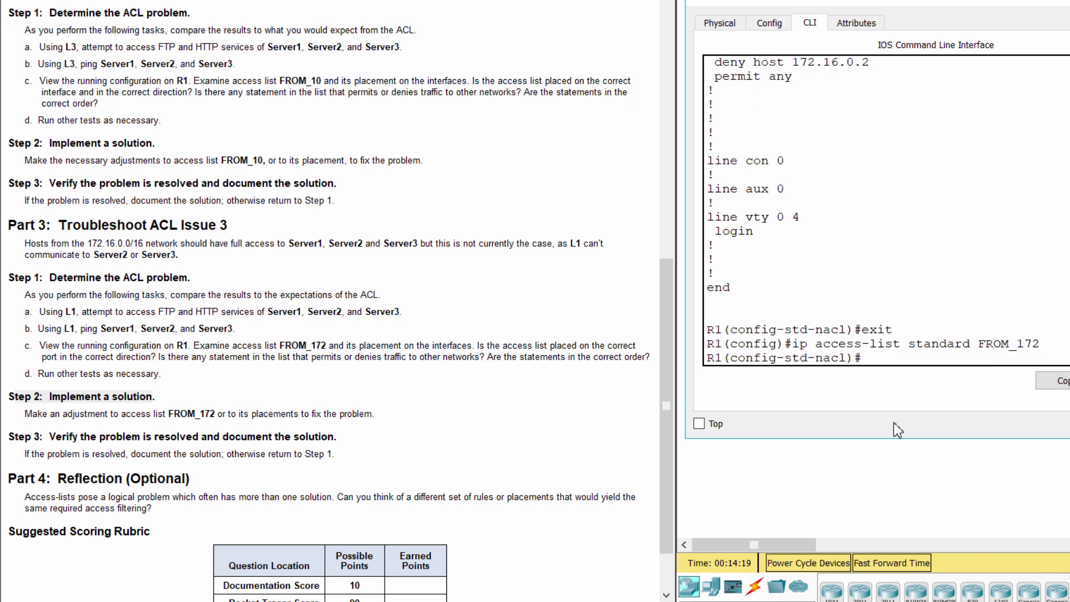
Remove the deny host 172.16.0.2 entry and display the running configuration with do show run
type("no deny host 172")
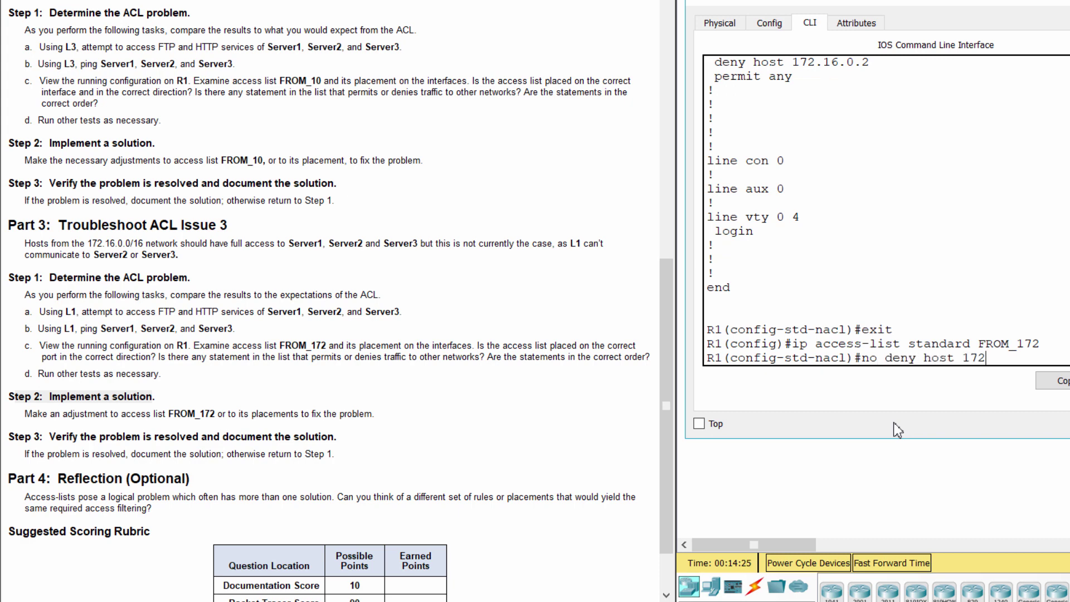
type(".16.0.2")
key("Return")
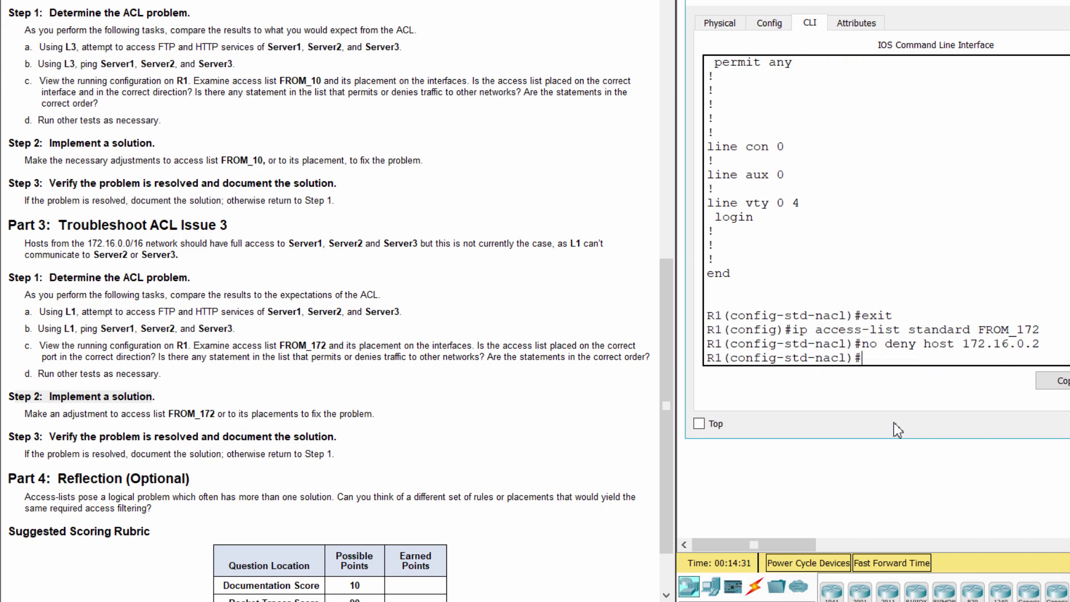
type("do show run")
key("Return")
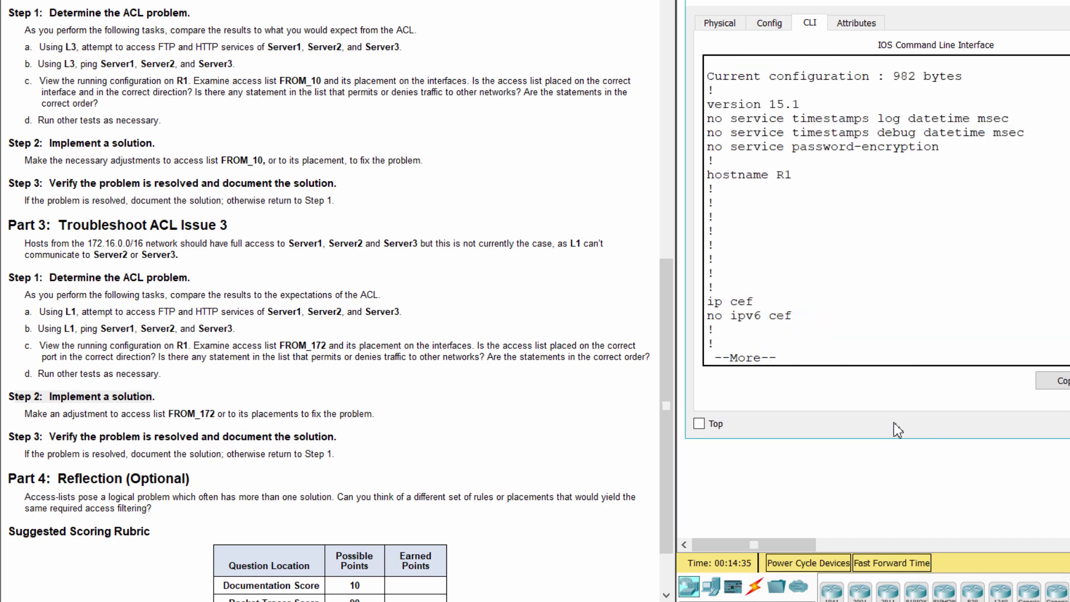
Check that FROM_172 in the running configuration now contains only permit any
key("space")
key("space")
key("space")
key("space")
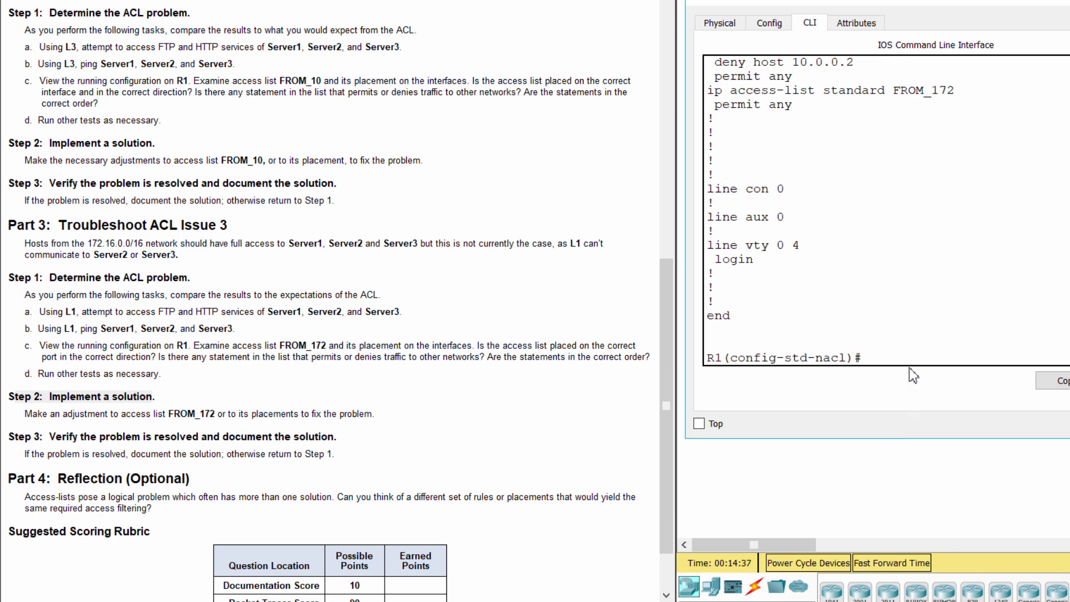
scroll(938, 309, "up", 3)
scroll(944, 301, "up", 2)
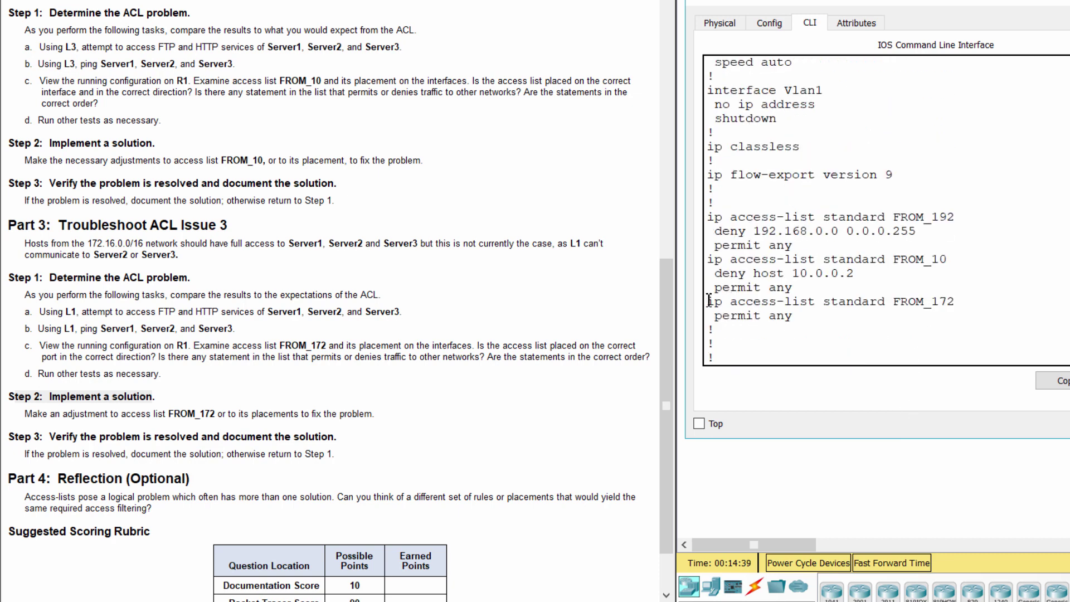
left_click_drag(708, 301, 843, 314)
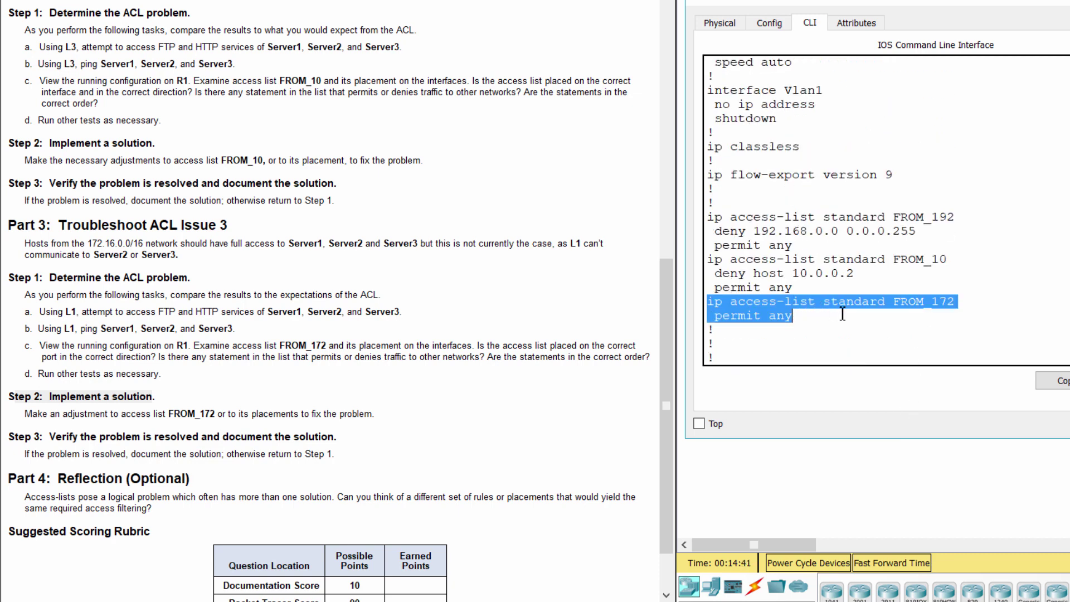
left_click(843, 314)
Verify GigabitEthernet0/1 still applies FROM_172 inbound, then close R1's window
scroll(890, 285, "up", 7)
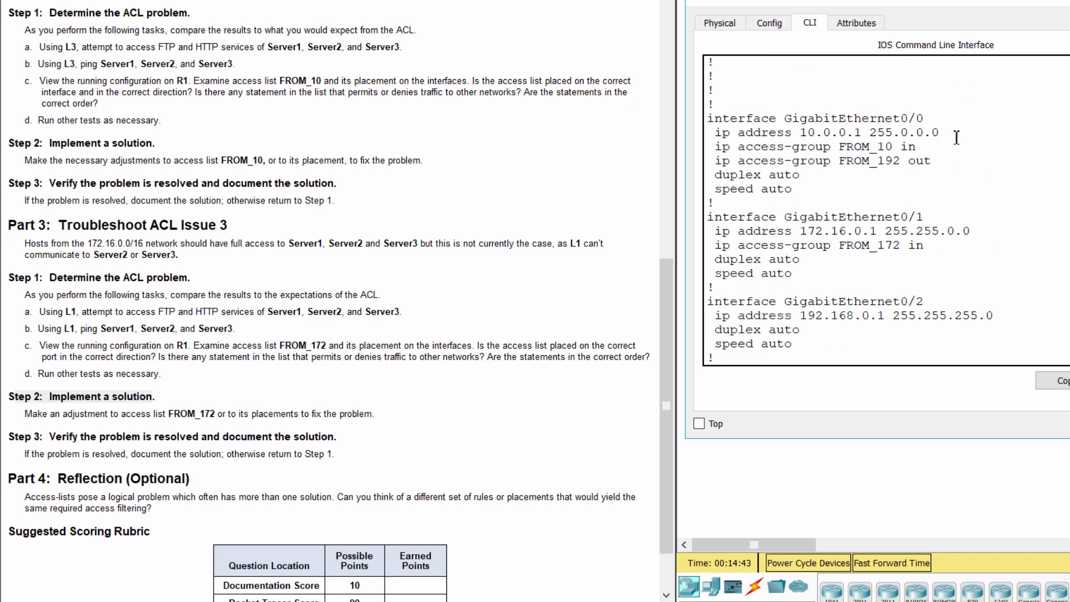
left_click_drag(970, 257, 707, 218)
left_click(888, 292)
left_click_drag(9, 437, 358, 434)
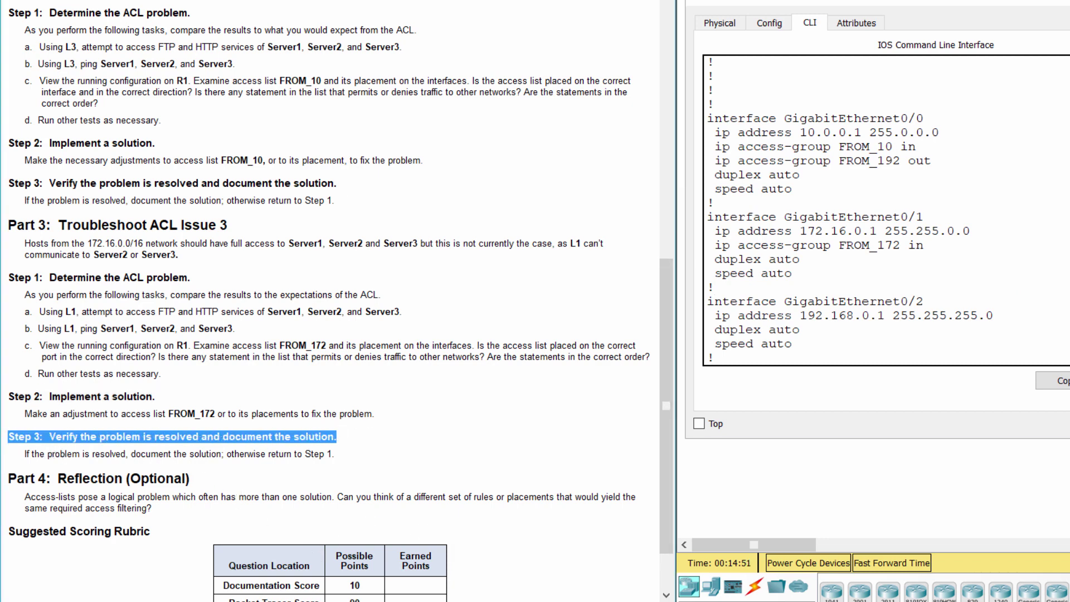
left_click(1066, 3)
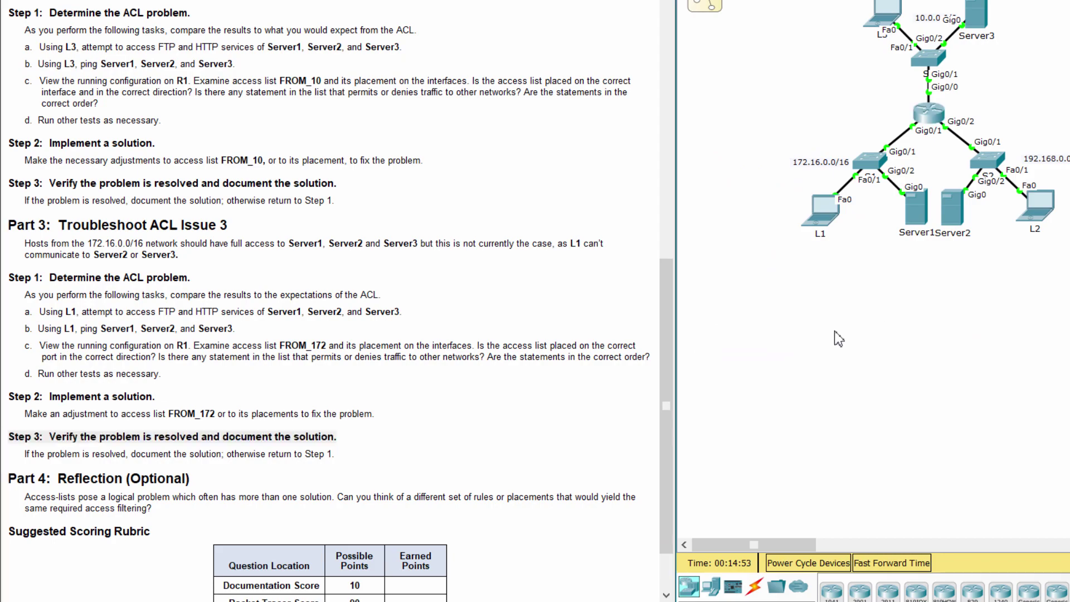
Rerun L1's pings to 192.168.0.254 and 10.255.255.254, both now replying with 0% loss
left_click(821, 213)
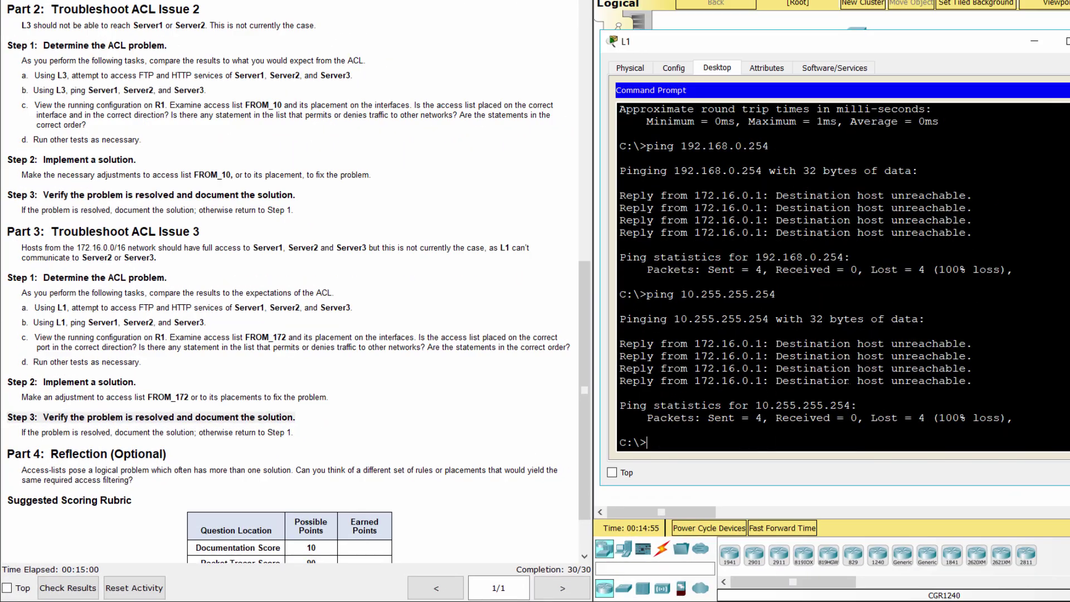
key("Up")
key("Up")
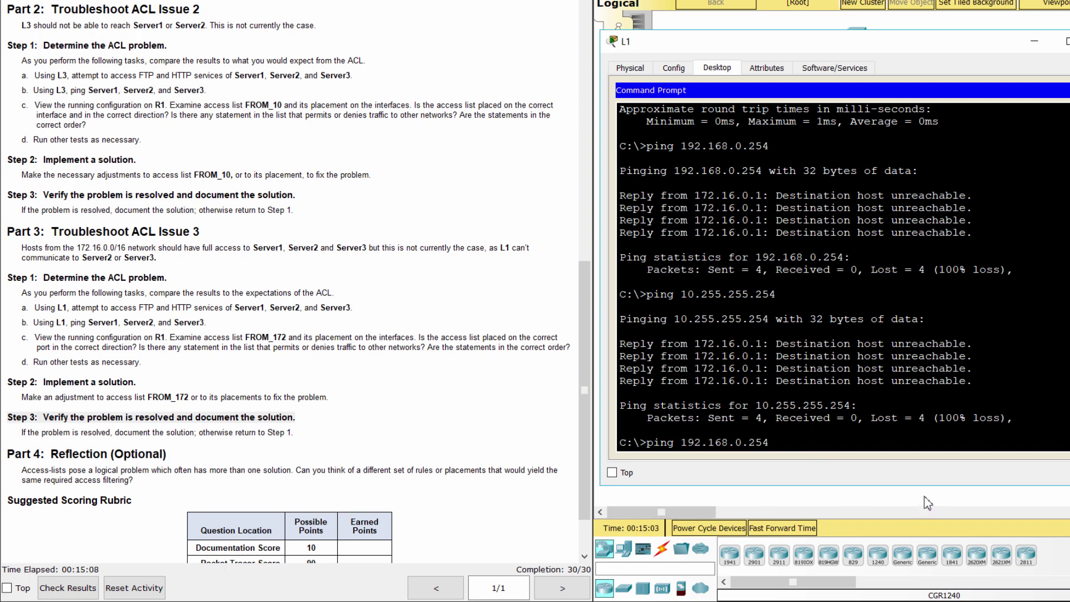
key("Return")
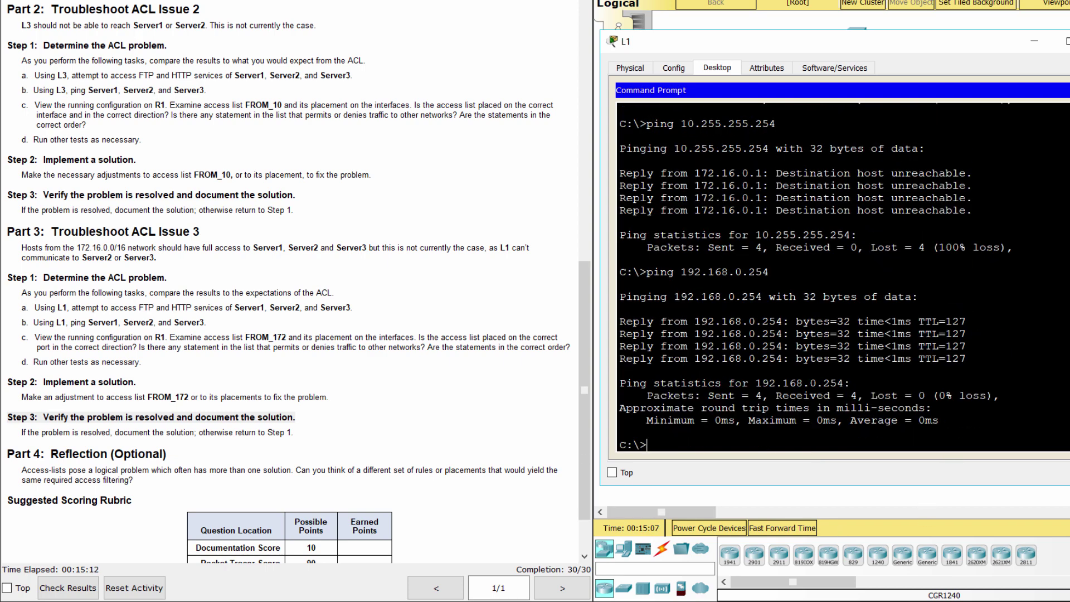
key("Up")
key("Up")
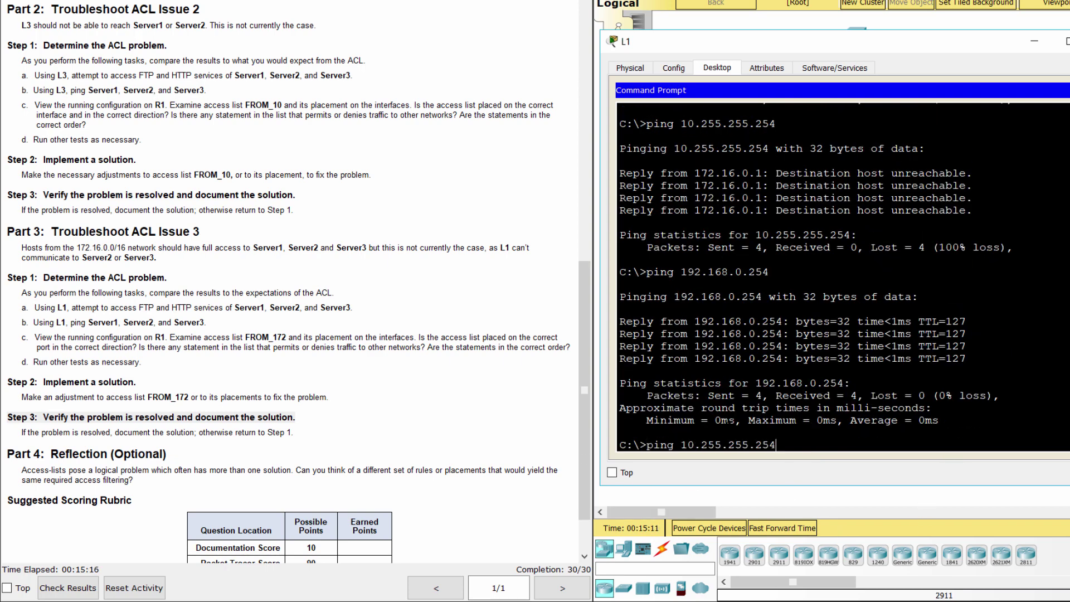
key("Return")
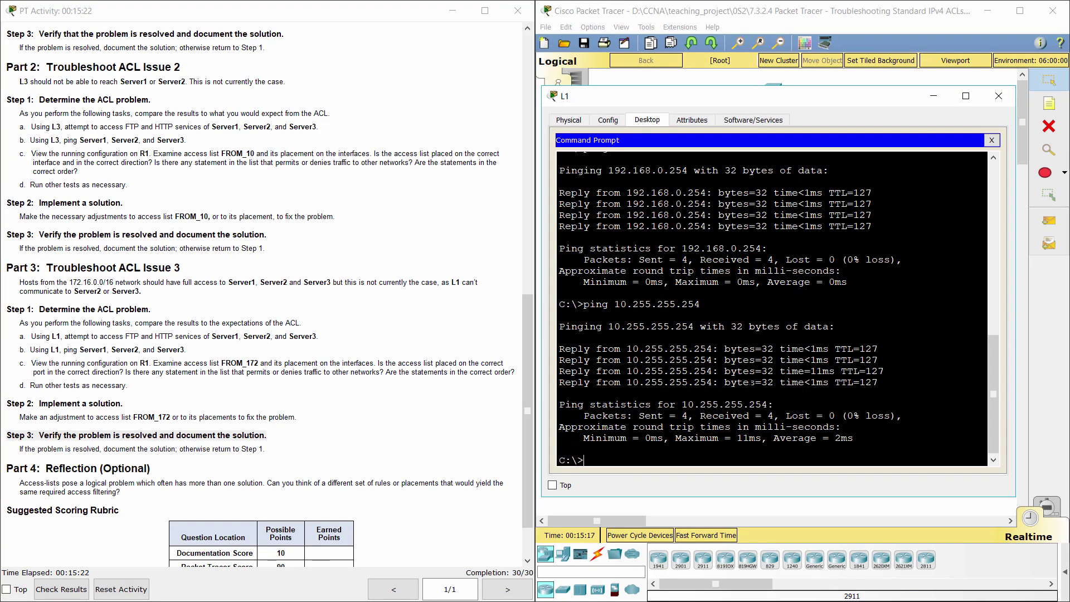
left_click(433, 438)
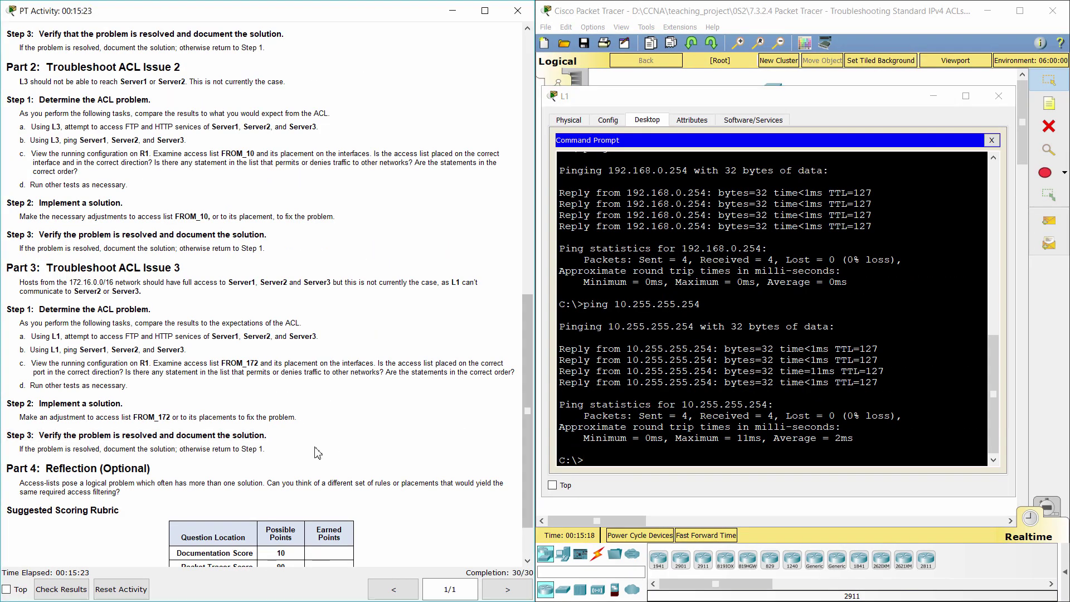